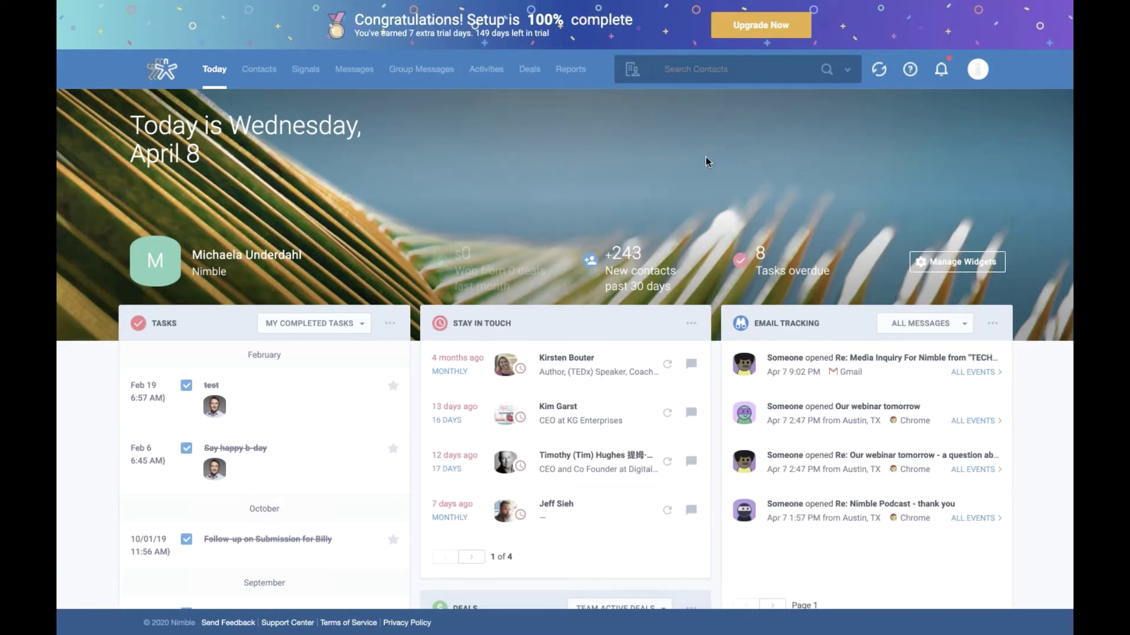
# Open the Office 365 connection setup from the email account imports and examine its Email, Contacts and Calendar options
pyautogui.click(979, 70)
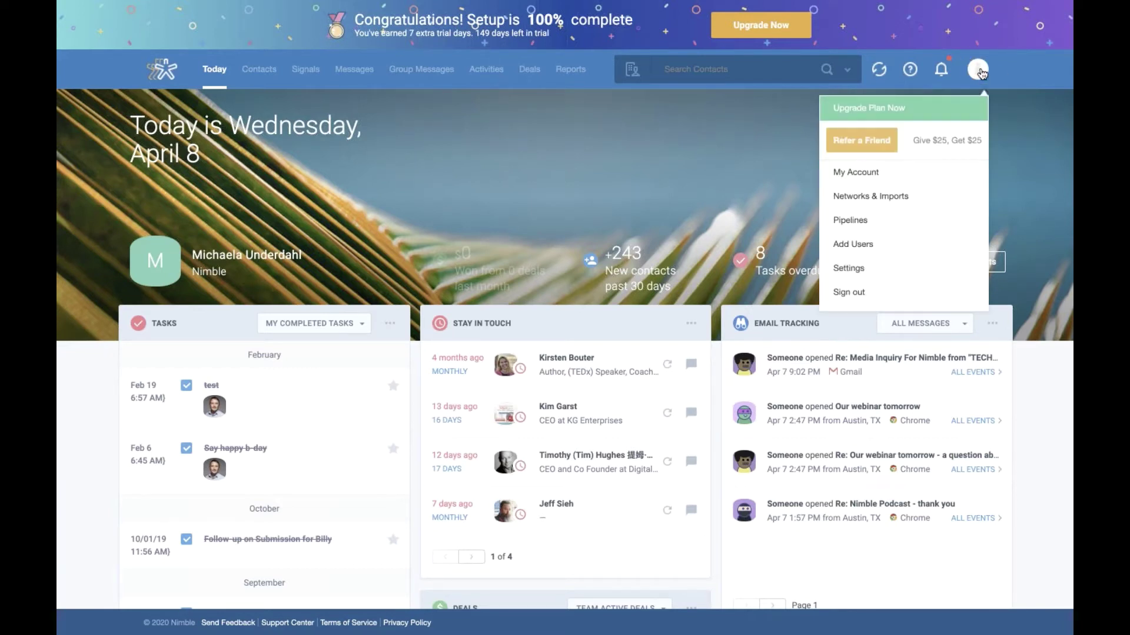
pyautogui.click(841, 195)
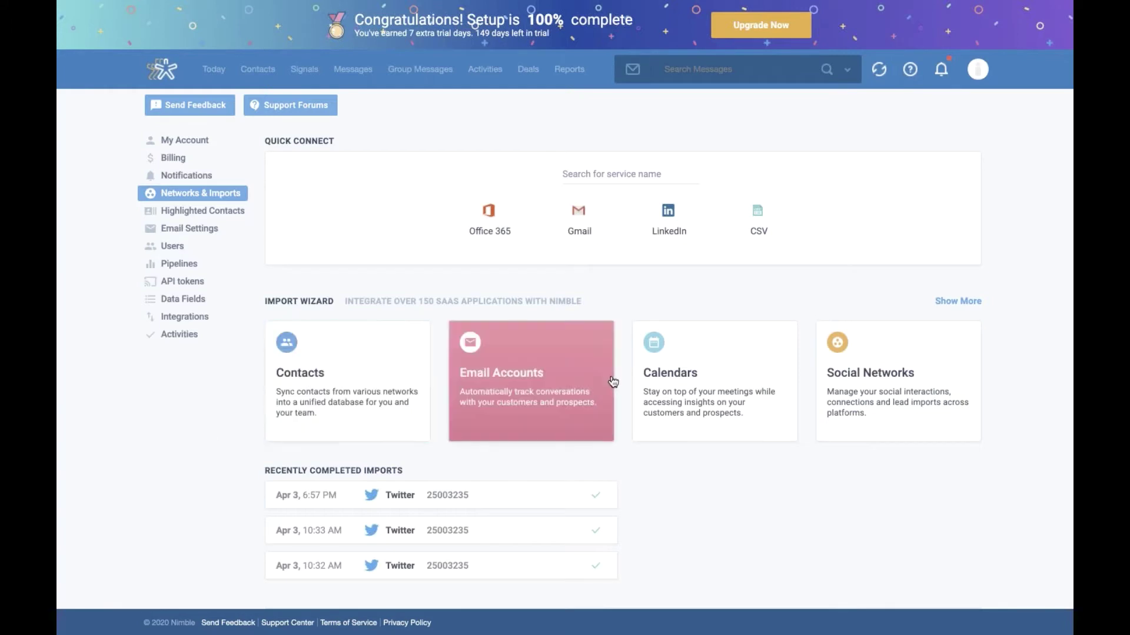
pyautogui.click(542, 363)
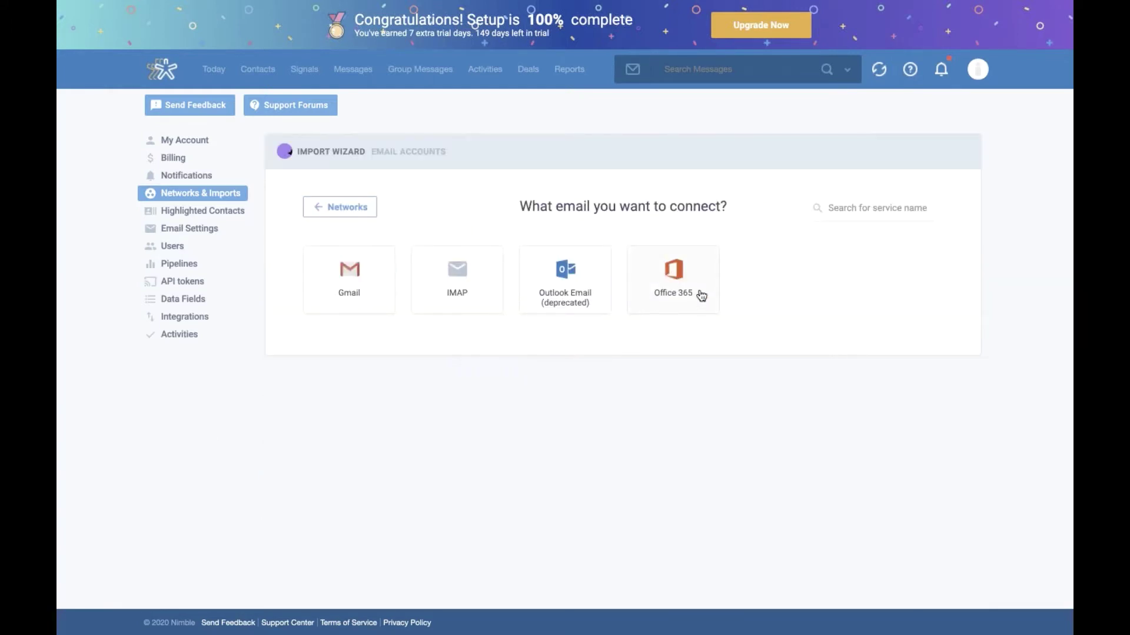
pyautogui.click(673, 292)
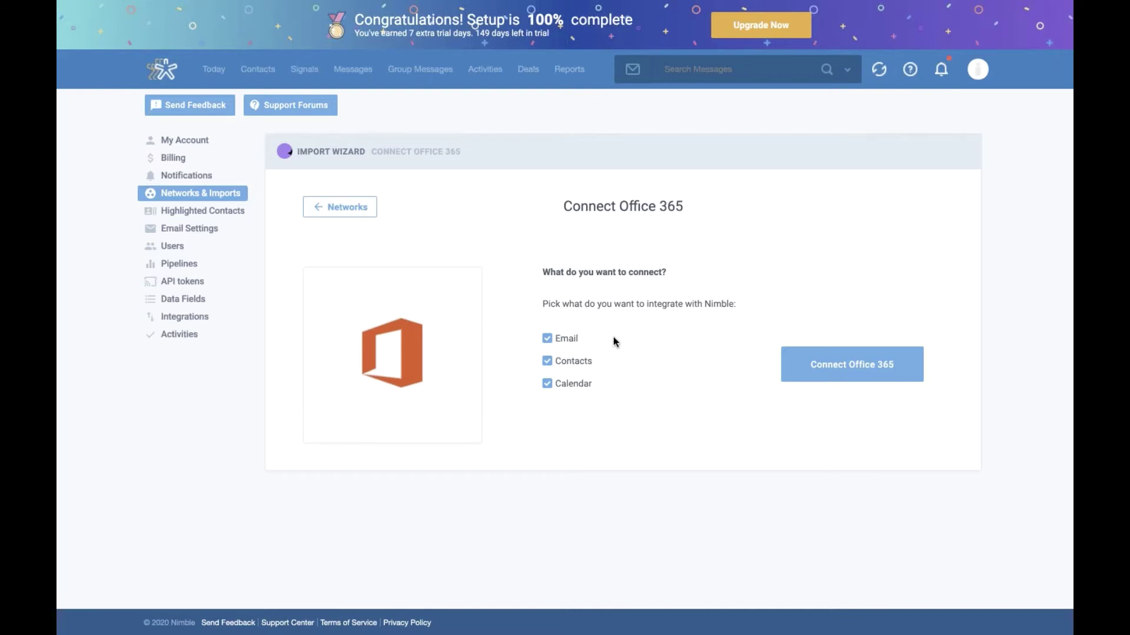
pyautogui.moveTo(558, 363); pyautogui.dragTo(590, 383)
pyautogui.click(607, 375)
pyautogui.click(596, 384)
# Return to the networks overview and view which email services can be connected as a new account
pyautogui.click(322, 209)
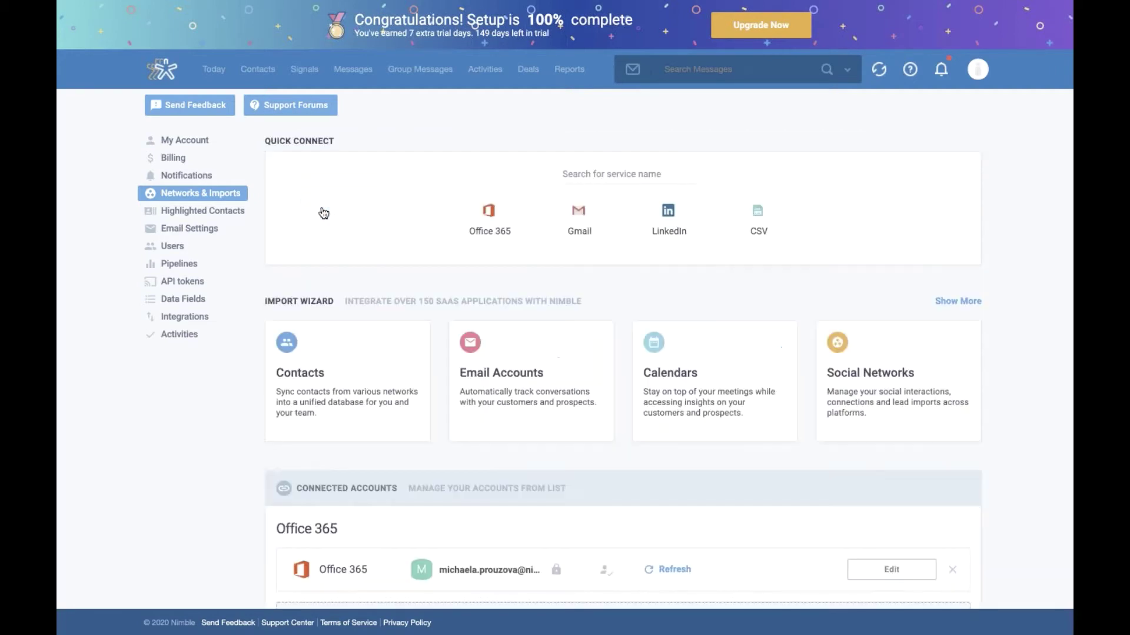
pyautogui.scroll(-1, 560, 351)
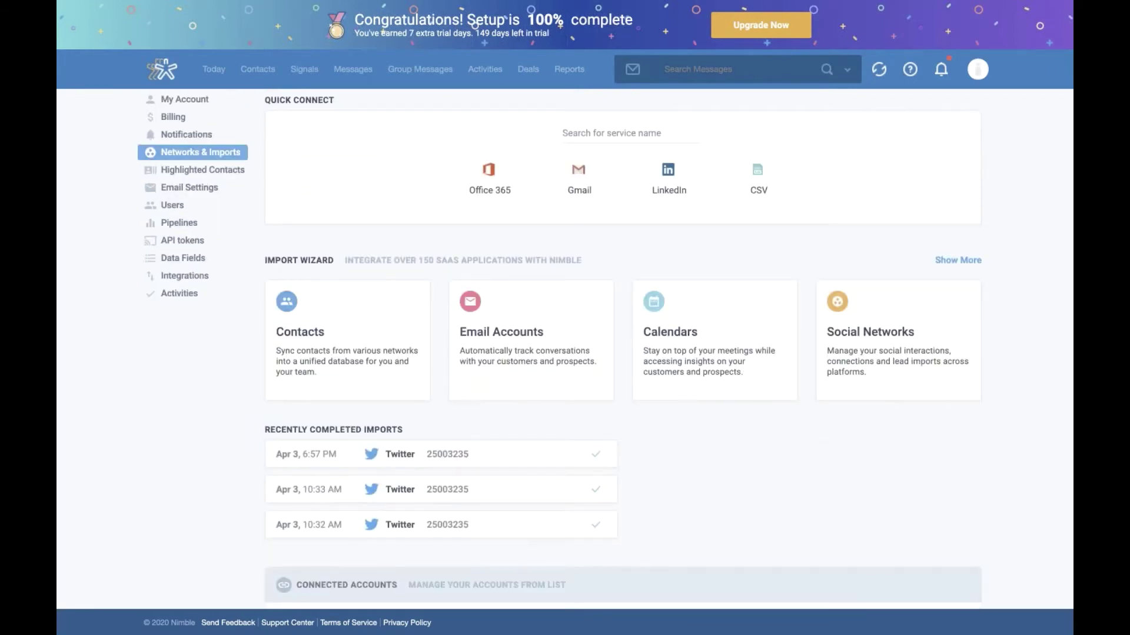
pyautogui.scroll(-8, 560, 351)
pyautogui.scroll(-3, 428, 277)
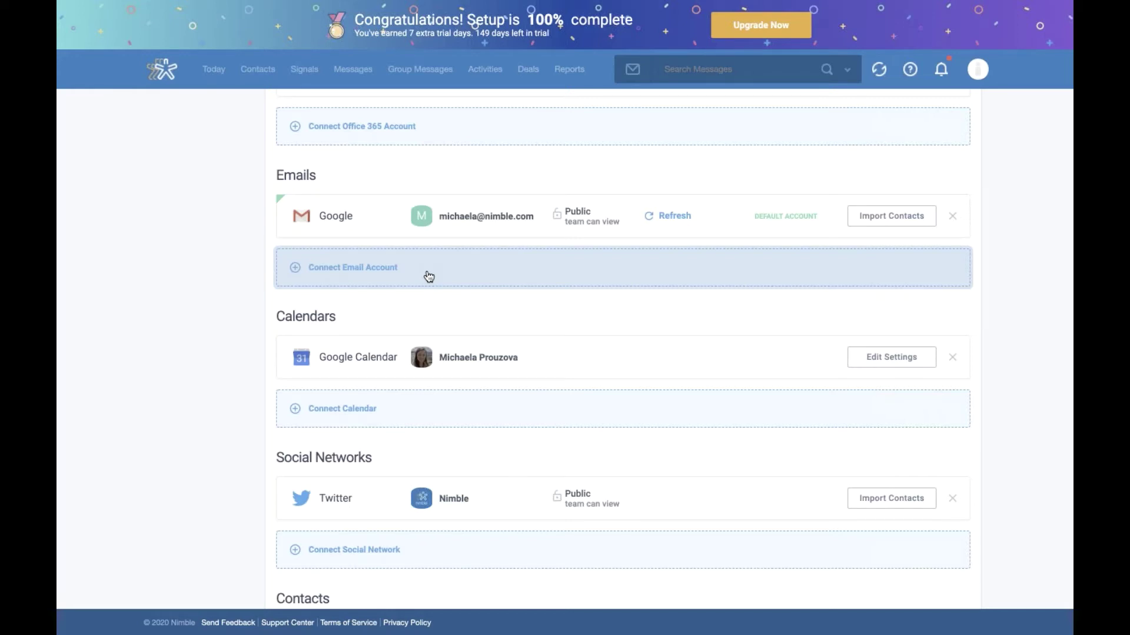
pyautogui.click(349, 276)
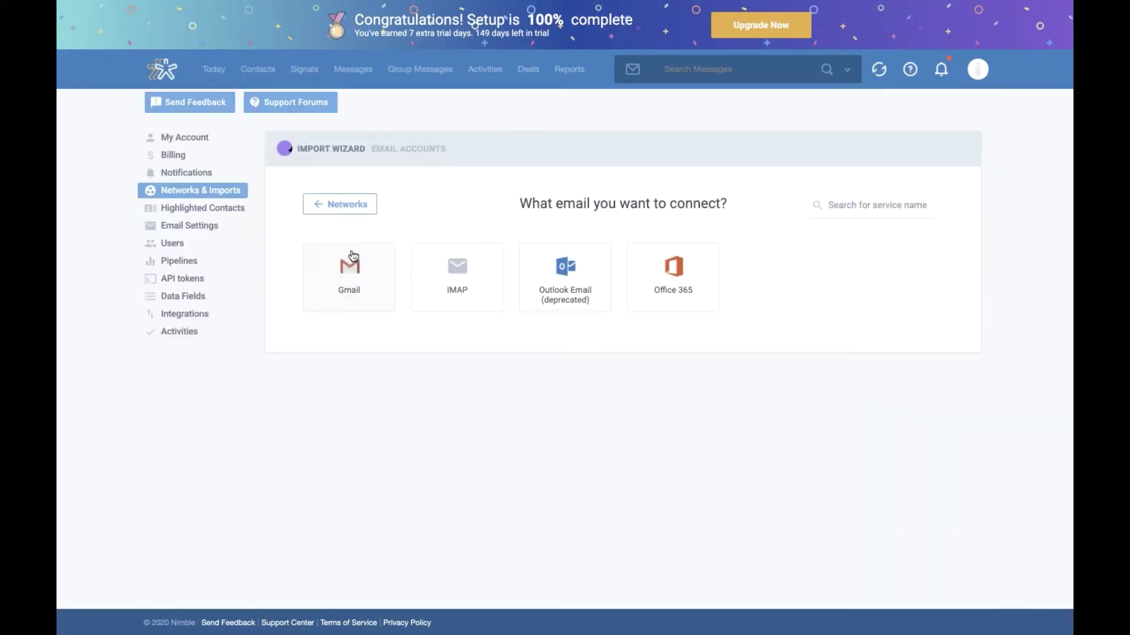
pyautogui.click(344, 206)
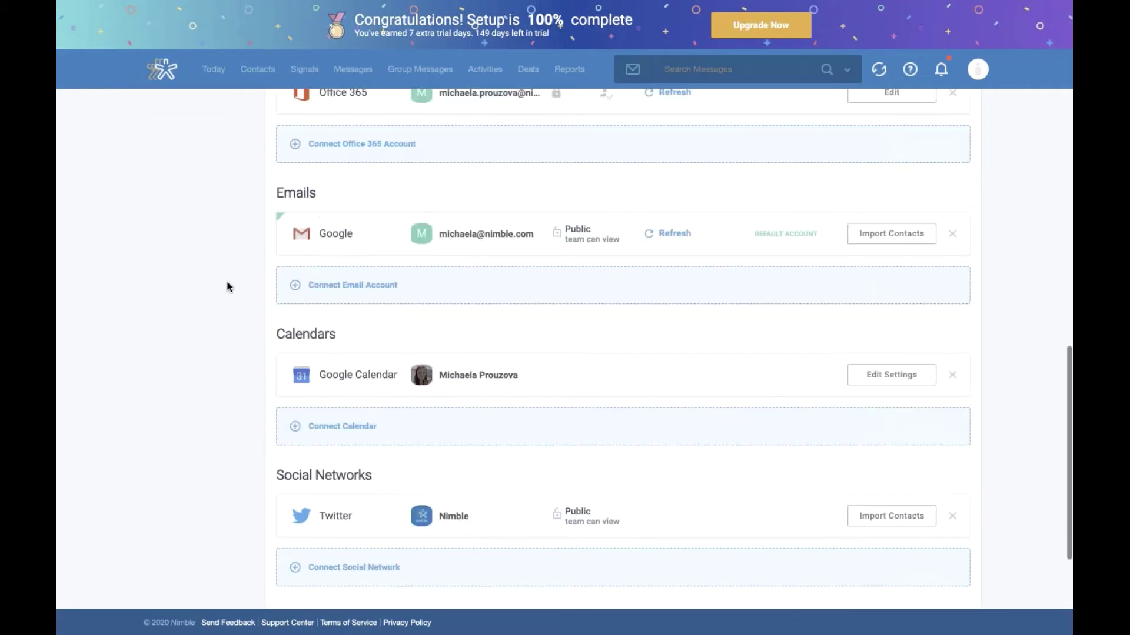
# View which calendar services can be connected, and return to the connected accounts list
pyautogui.scroll(-3, 229, 288)
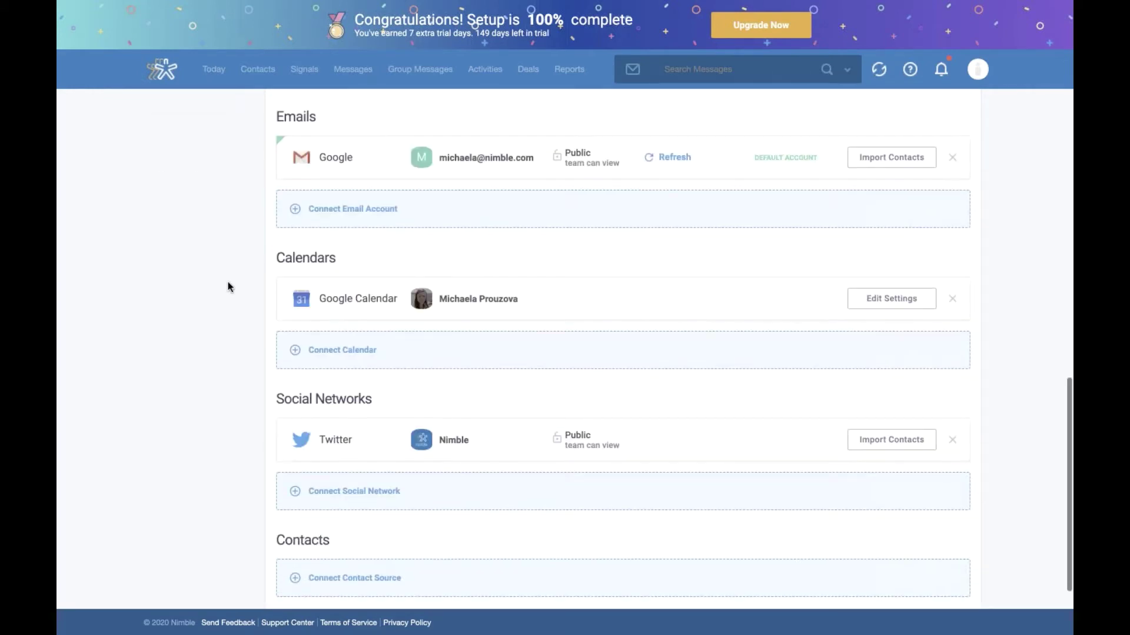
pyautogui.click(334, 355)
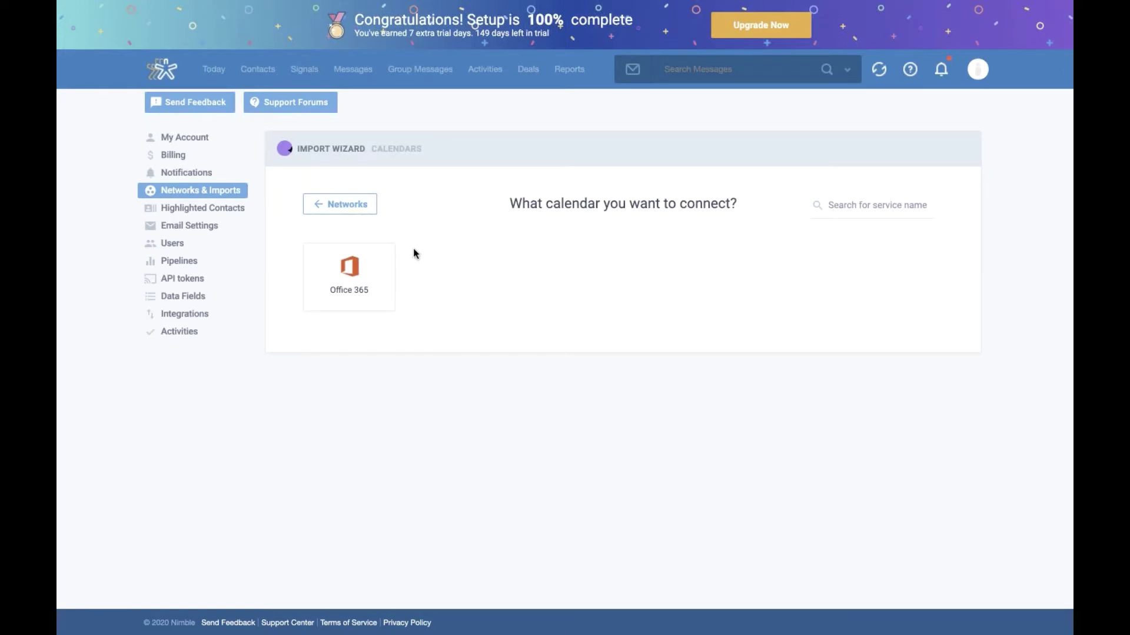
pyautogui.click(346, 213)
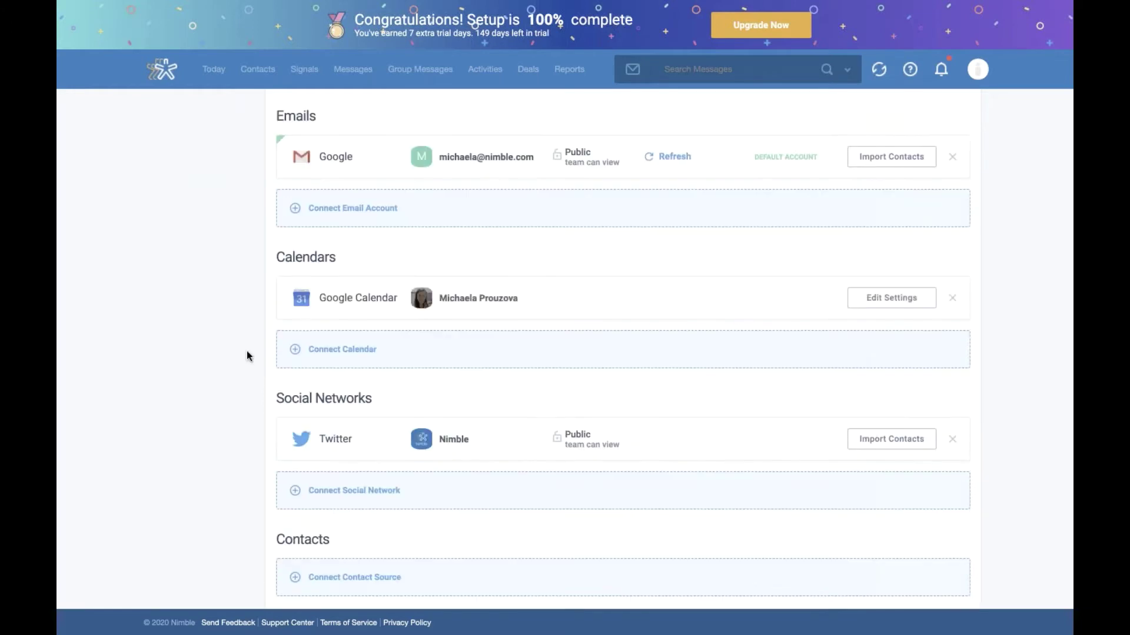
# Open the connected Office 365 account for editing, review what it integrates with Nimble, and return to the networks overview
pyautogui.scroll(3, 251, 354)
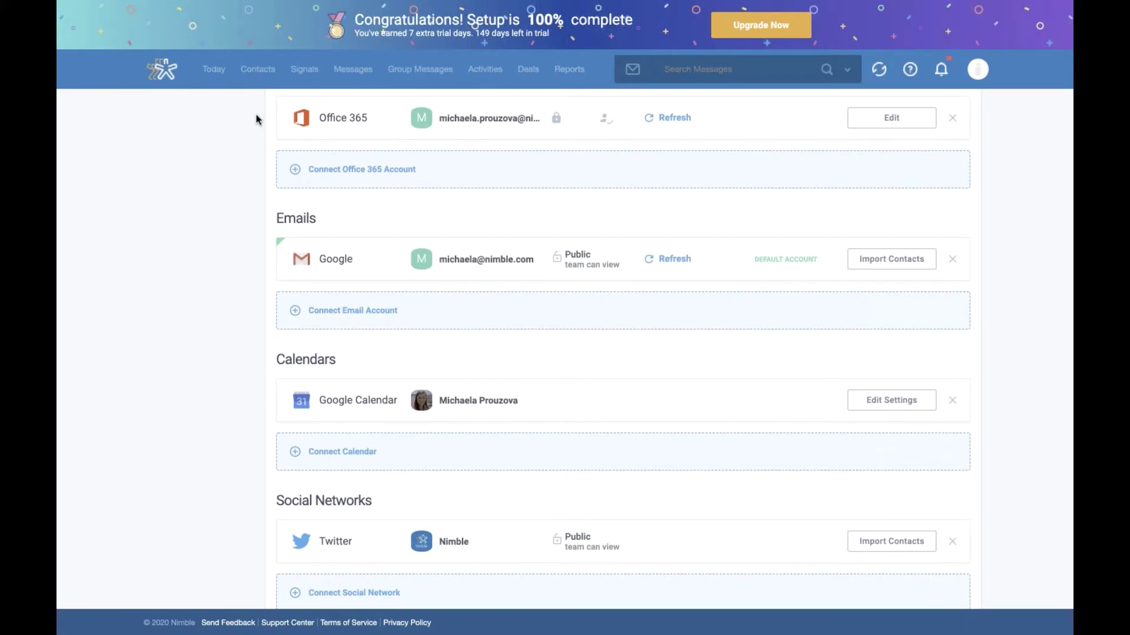
pyautogui.click(889, 120)
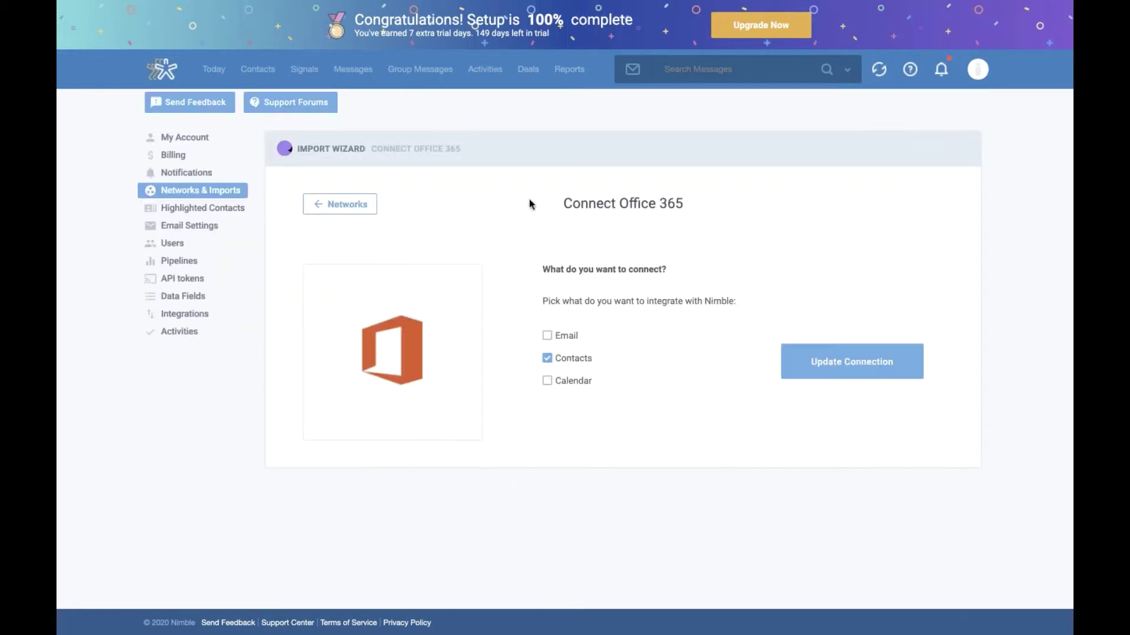
pyautogui.moveTo(562, 203); pyautogui.dragTo(716, 205)
pyautogui.click(717, 206)
pyautogui.click(866, 368)
pyautogui.scroll(1, 287, 149)
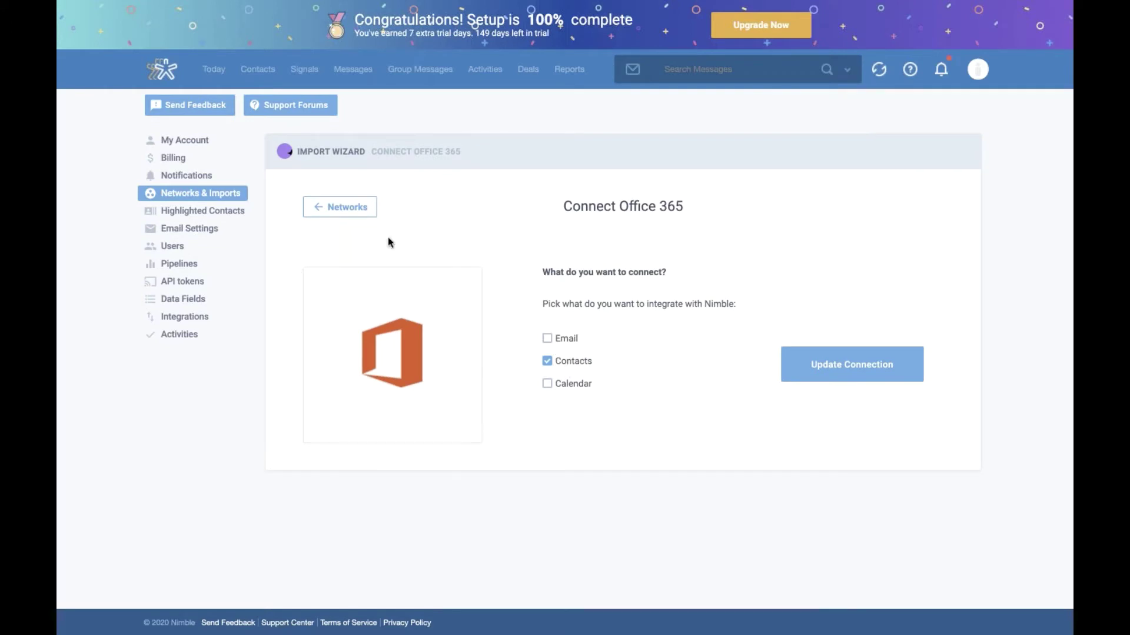
pyautogui.click(360, 215)
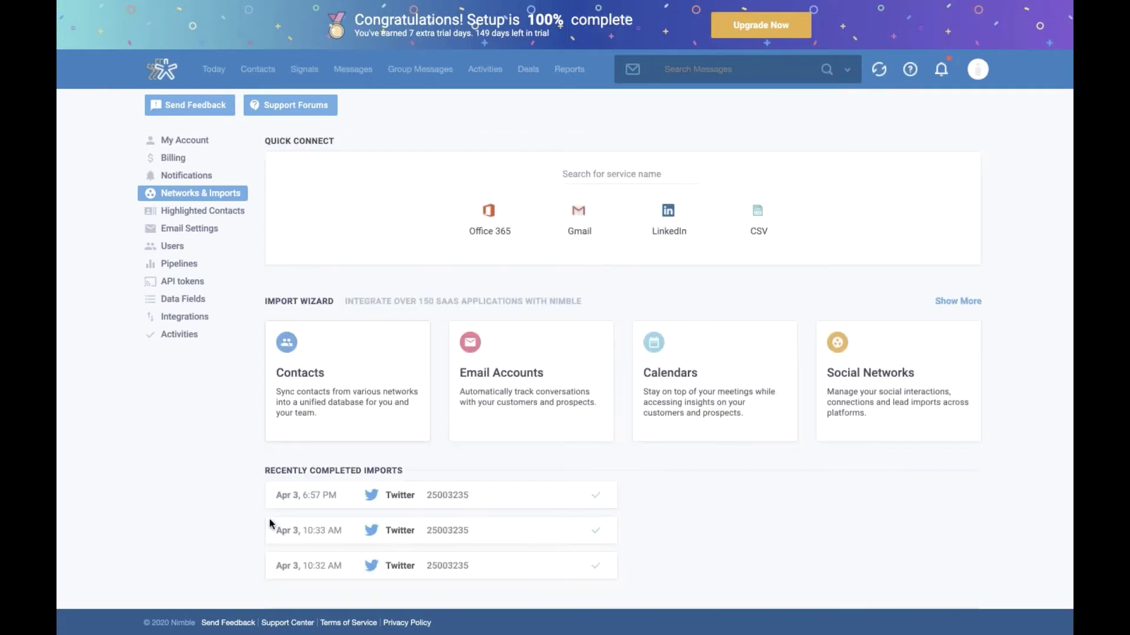
# Show the contact import options, including tagging, for the connected Google email account
pyautogui.scroll(-7, 271, 524)
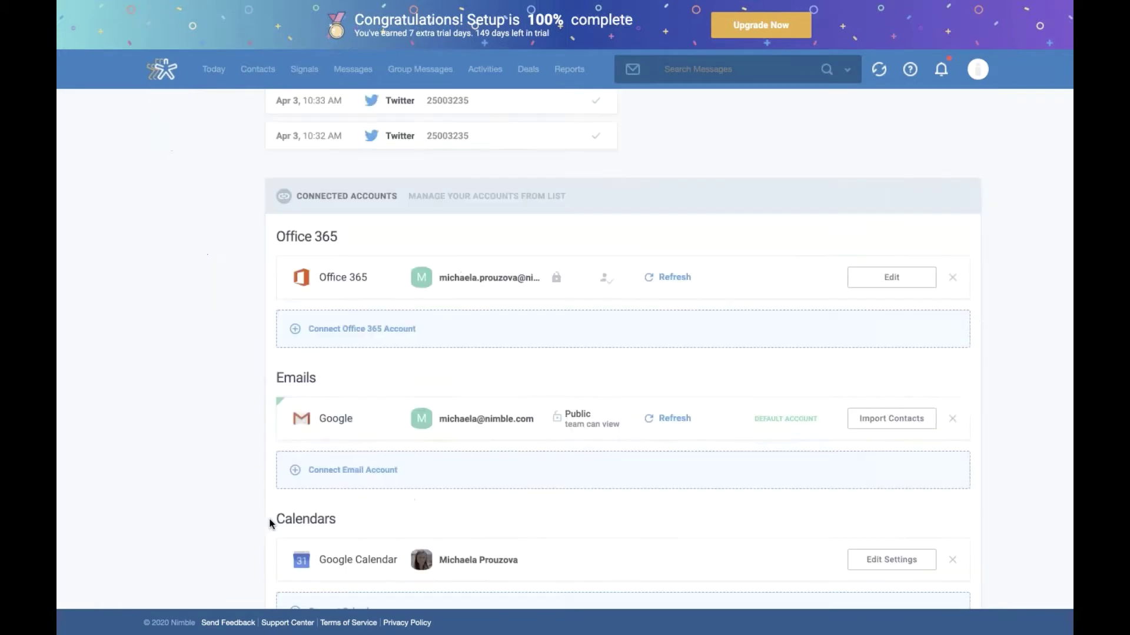
pyautogui.click(879, 423)
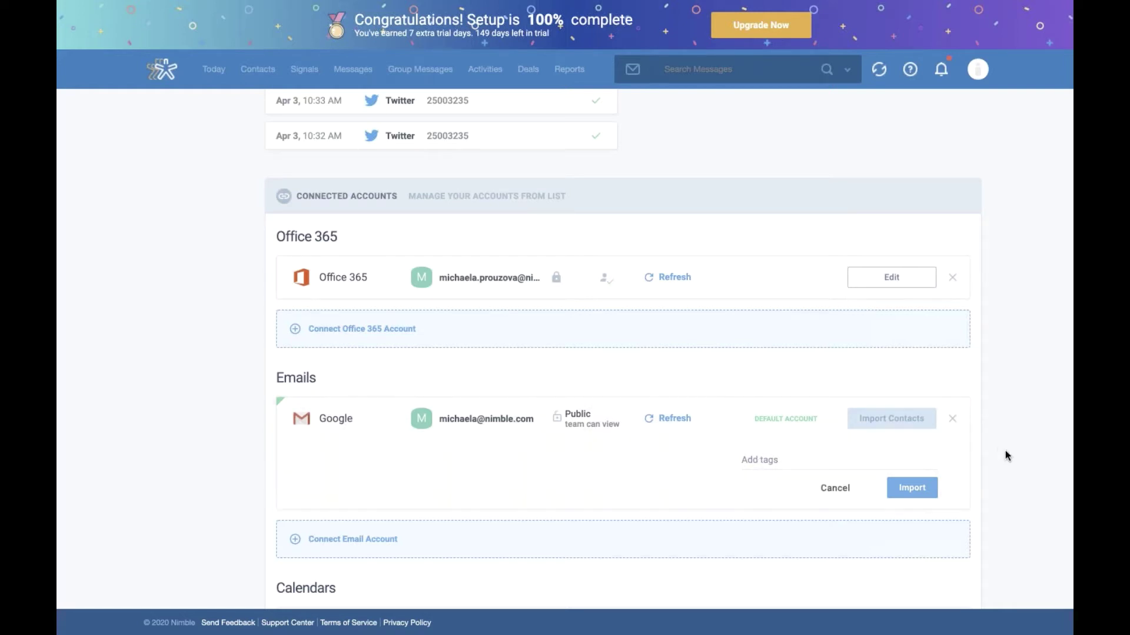
pyautogui.scroll(-2, 1005, 452)
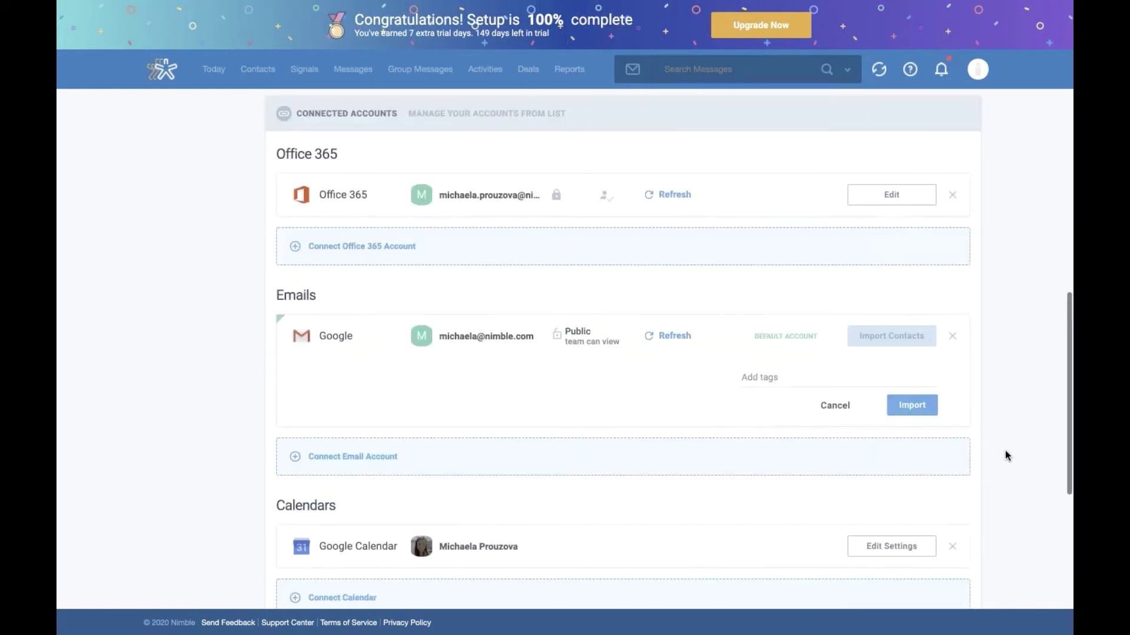
pyautogui.scroll(1, 1005, 450)
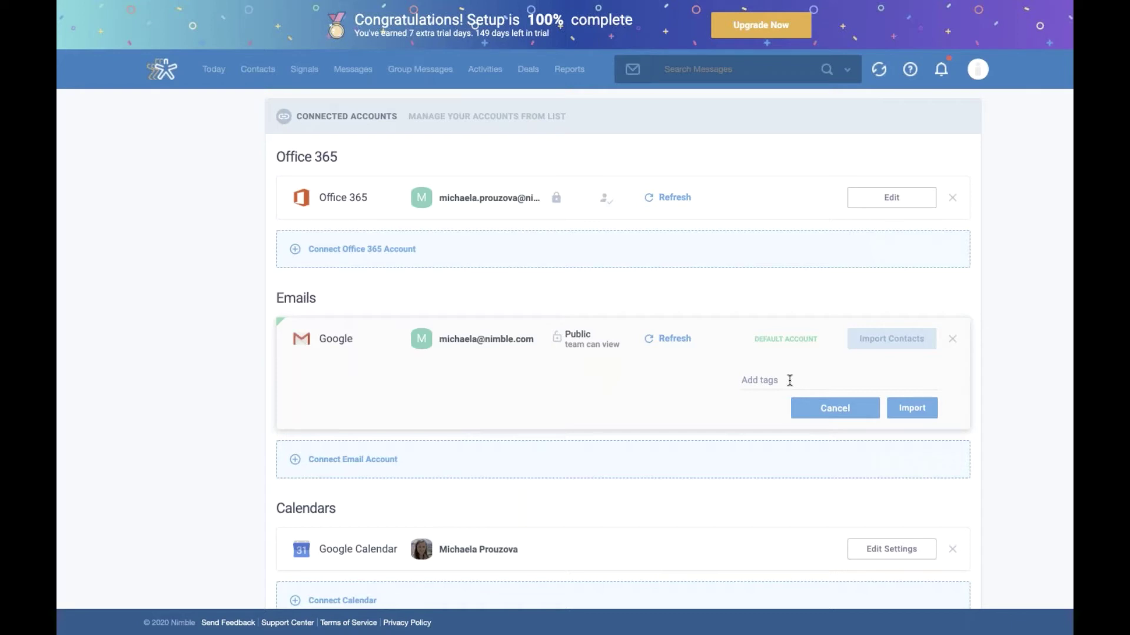
# Open the Import Wizard's selection of contact sources
pyautogui.scroll(3, 254, 385)
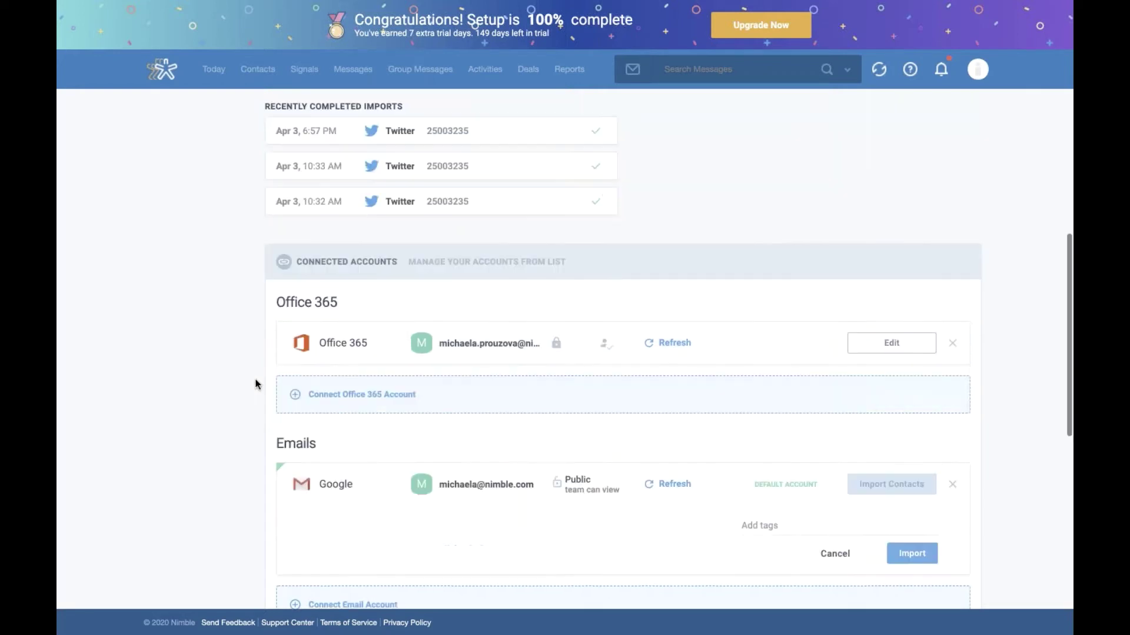
pyautogui.scroll(6, 255, 382)
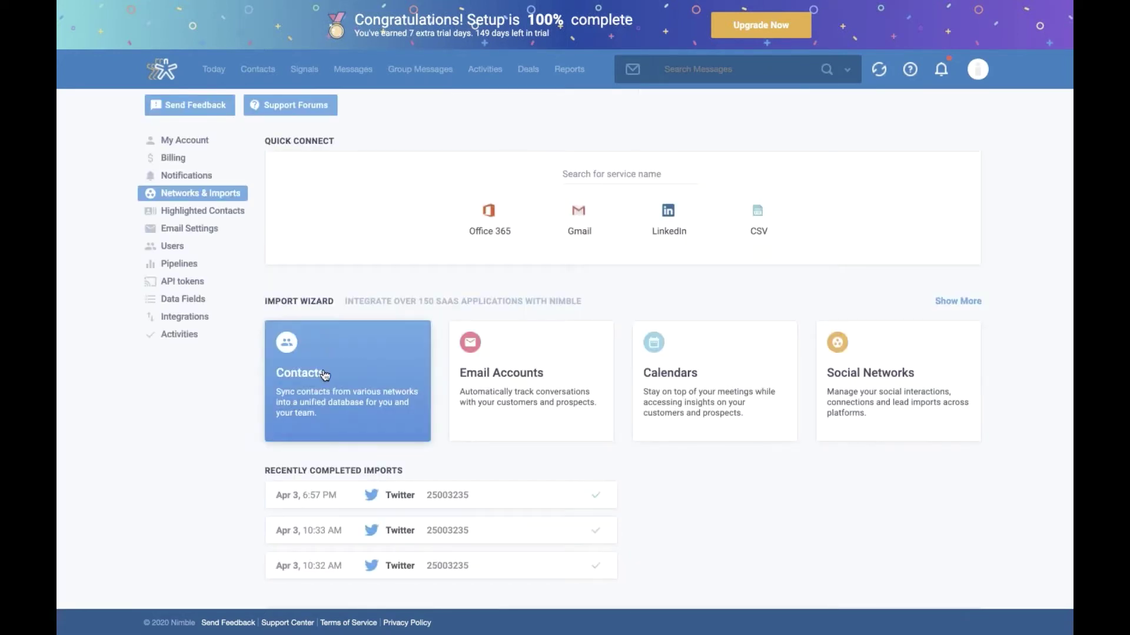
pyautogui.click(325, 375)
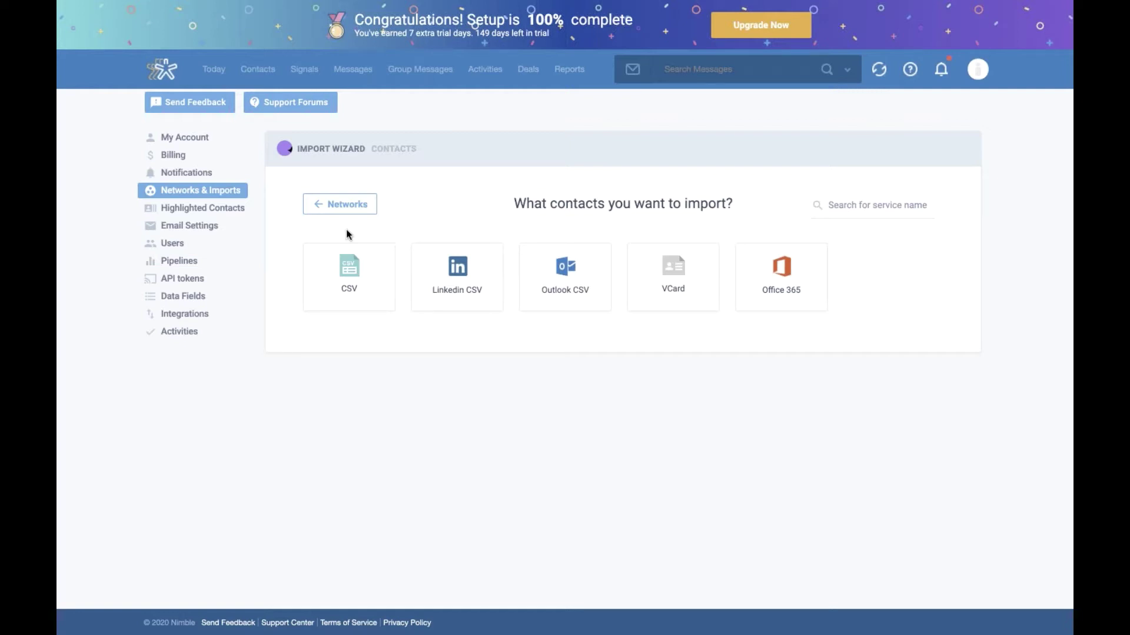
# Exit full-screen view and switch to the Test Contact Import spreadsheet in Google Sheets
pyautogui.moveTo(99, 3)
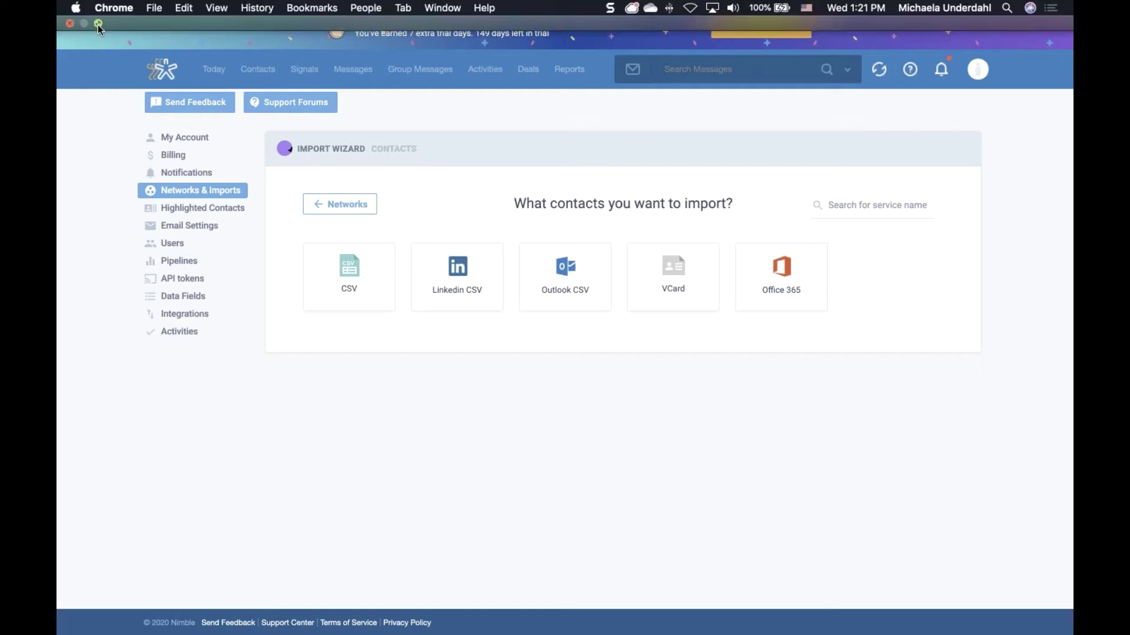
pyautogui.click(99, 25)
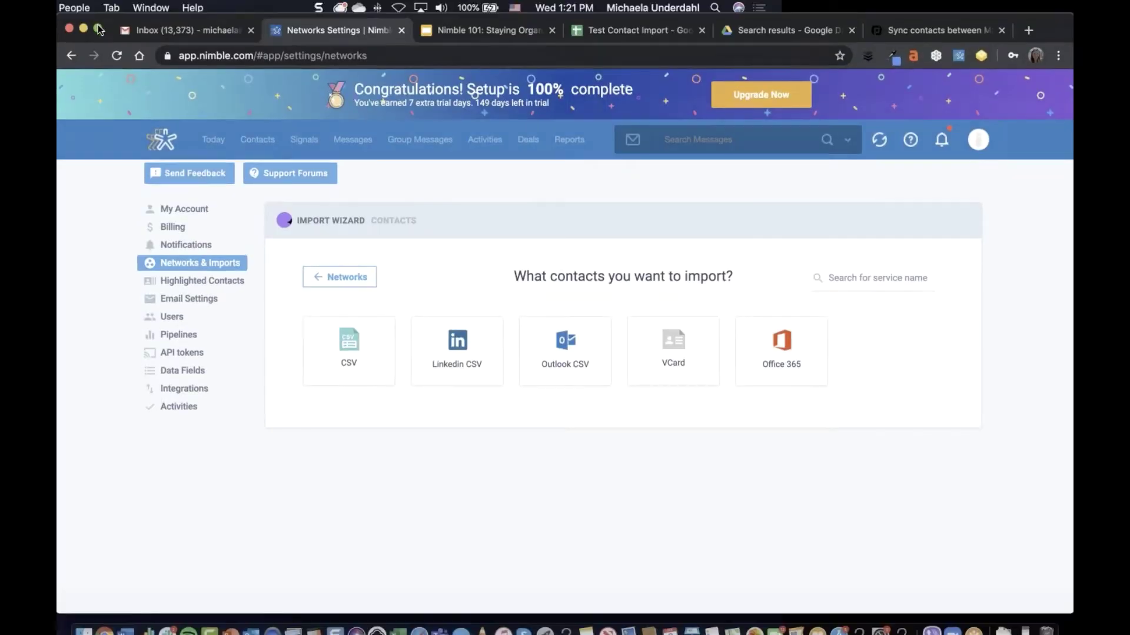
pyautogui.click(488, 33)
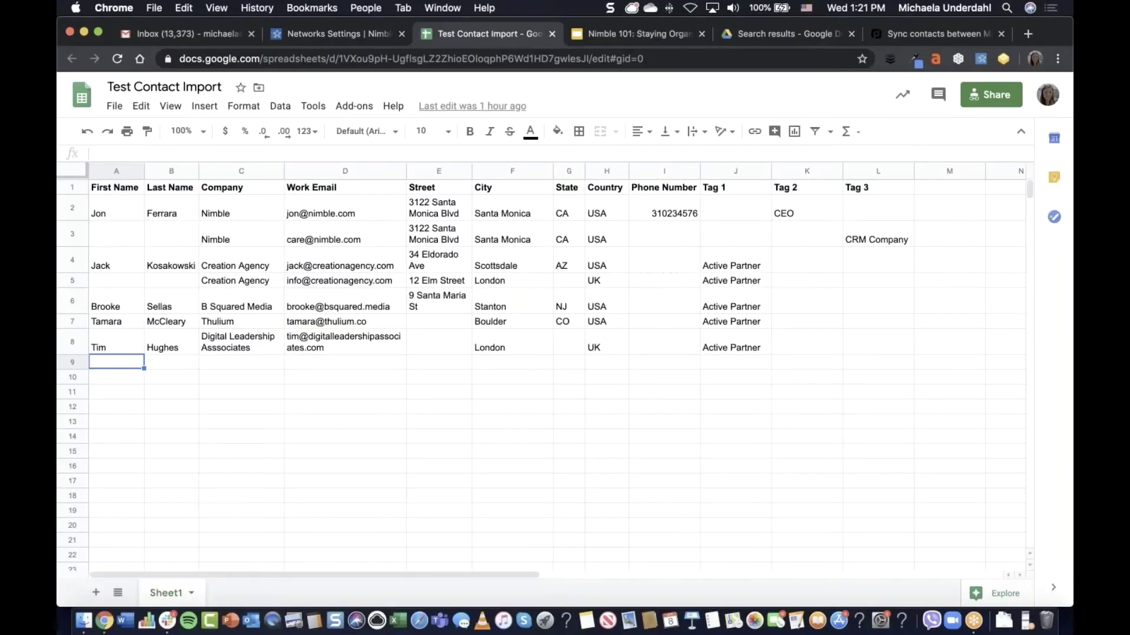
pyautogui.click(140, 393)
pyautogui.click(150, 425)
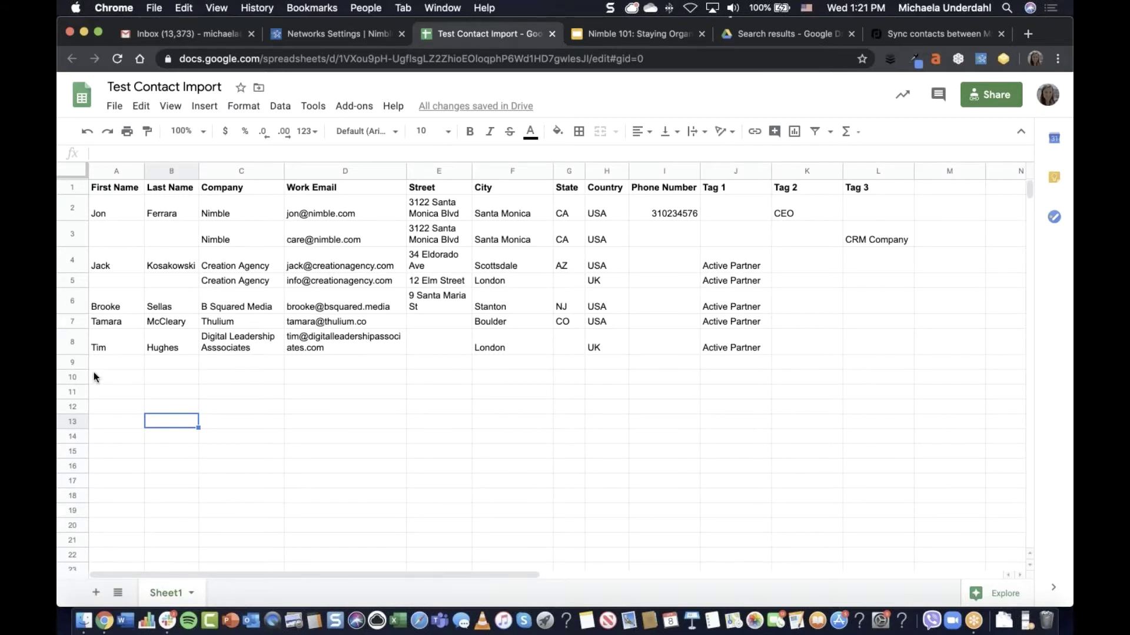
pyautogui.click(166, 376)
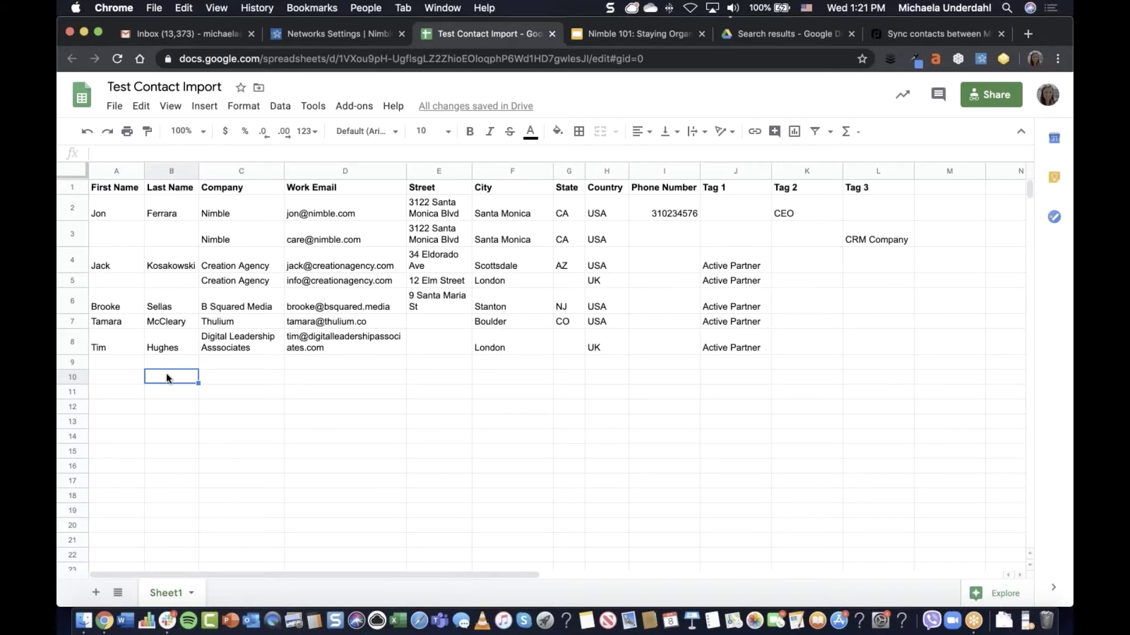
pyautogui.click(127, 377)
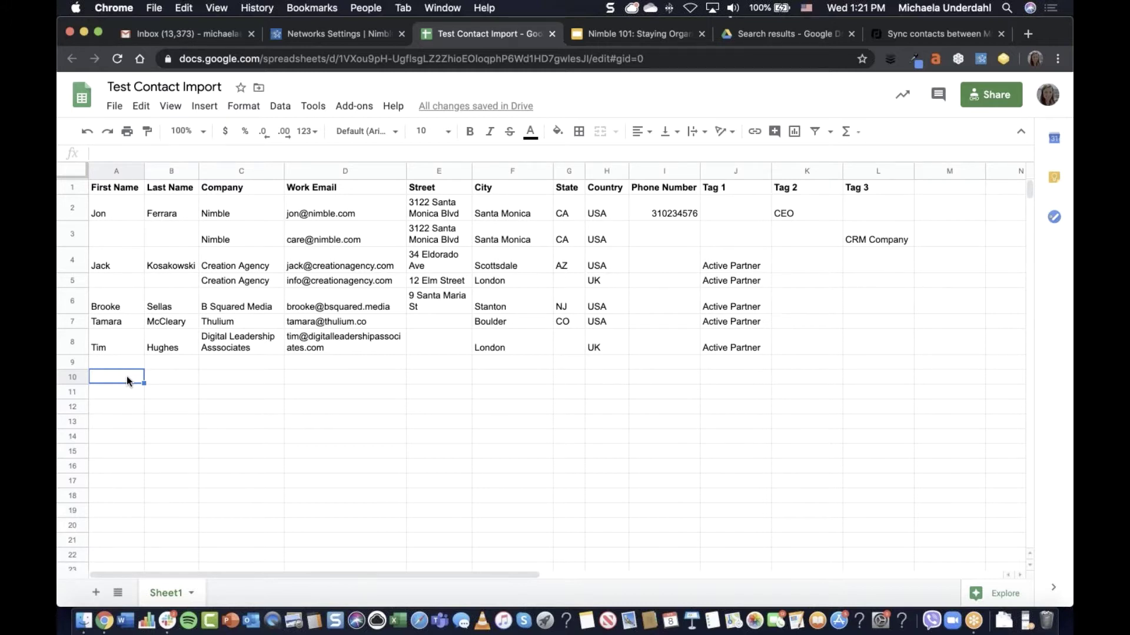
# Examine how the contact data is laid out, comparing the person record in row 2 with the company record in row 3
pyautogui.click(229, 177)
pyautogui.click(165, 217)
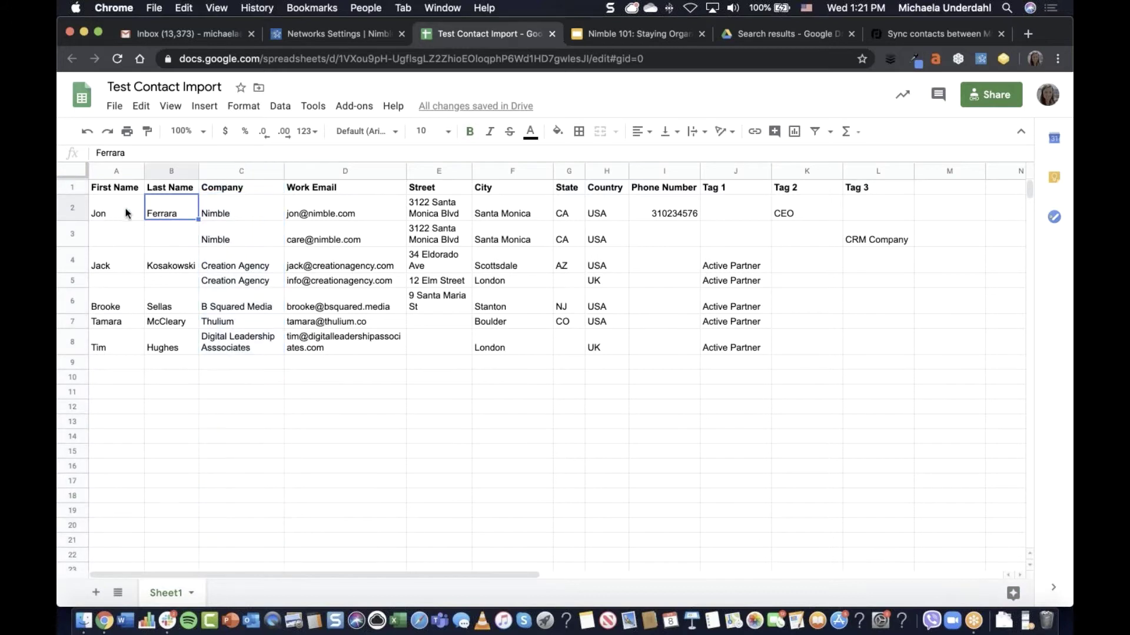
pyautogui.click(233, 207)
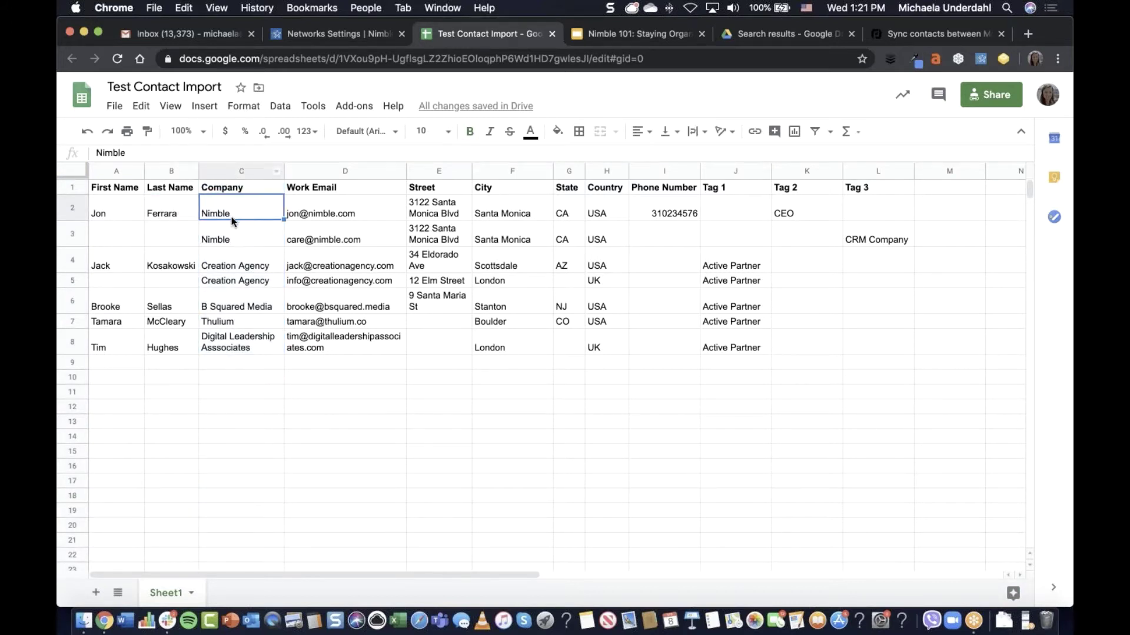
pyautogui.click(74, 211)
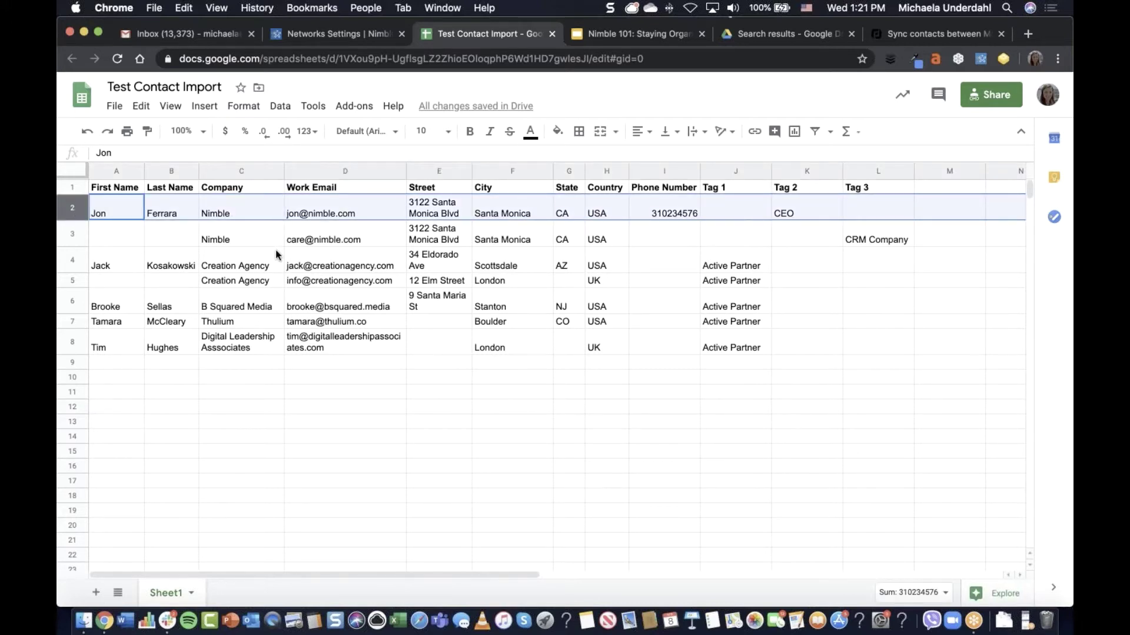
pyautogui.click(73, 239)
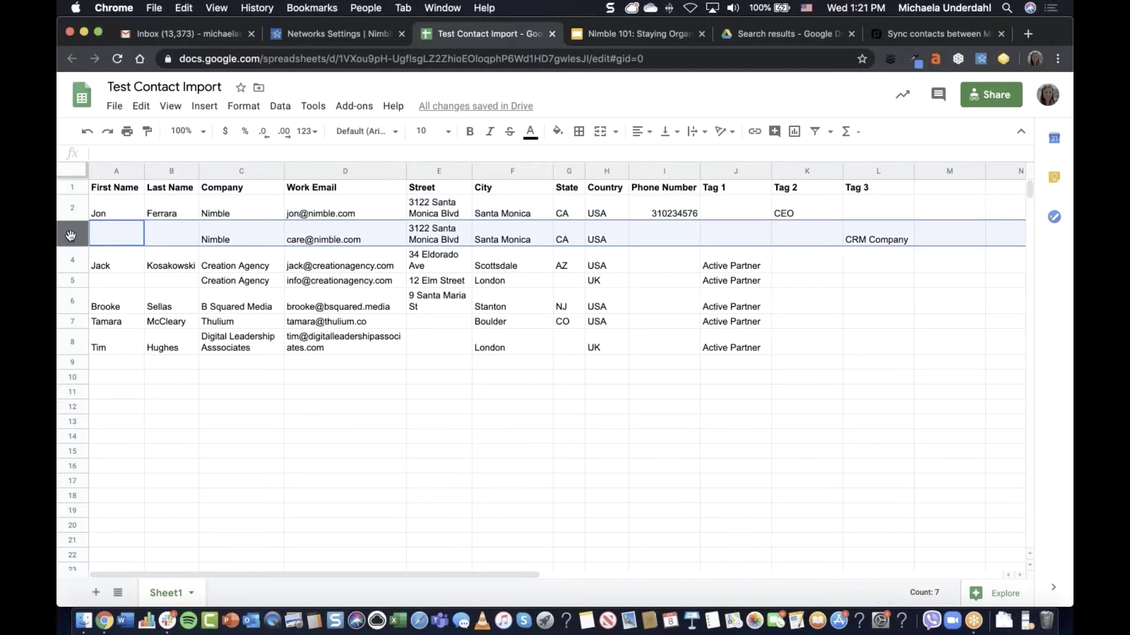
pyautogui.click(73, 209)
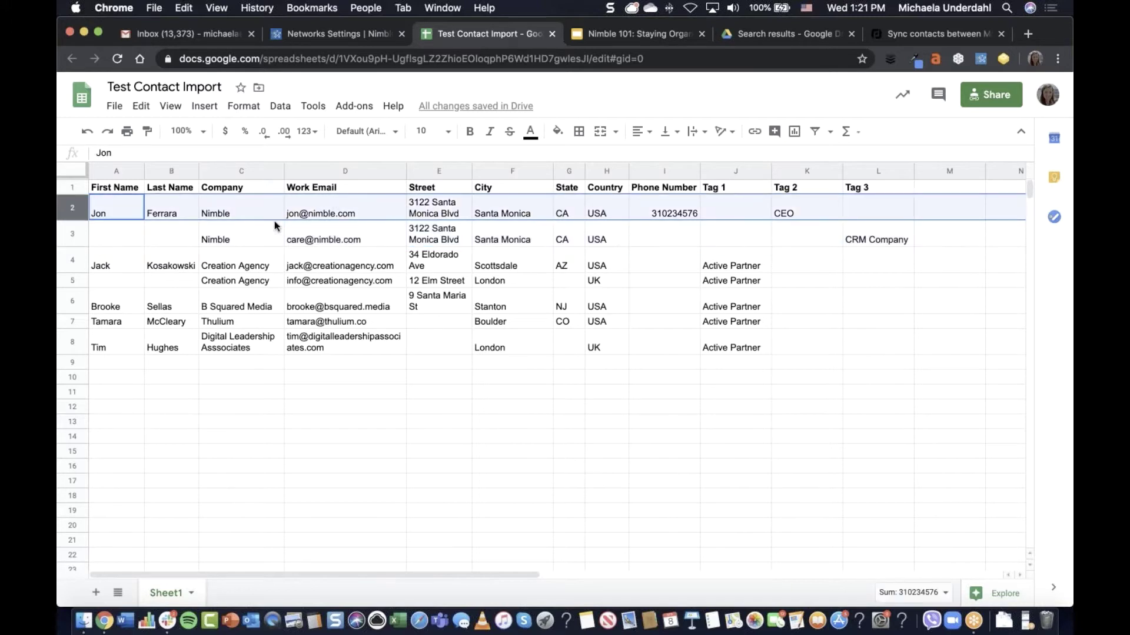
pyautogui.click(72, 234)
pyautogui.click(72, 213)
pyautogui.click(72, 235)
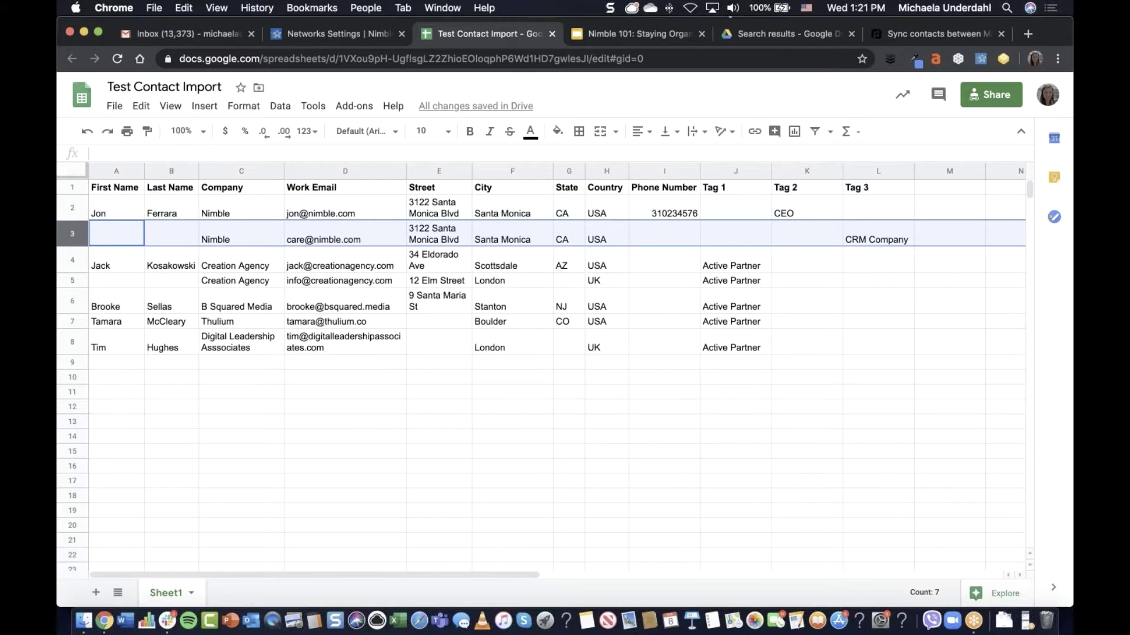
# Compare the street, city and work email fields of the Nimble person record in row 2 and company record in row 3
pyautogui.click(73, 208)
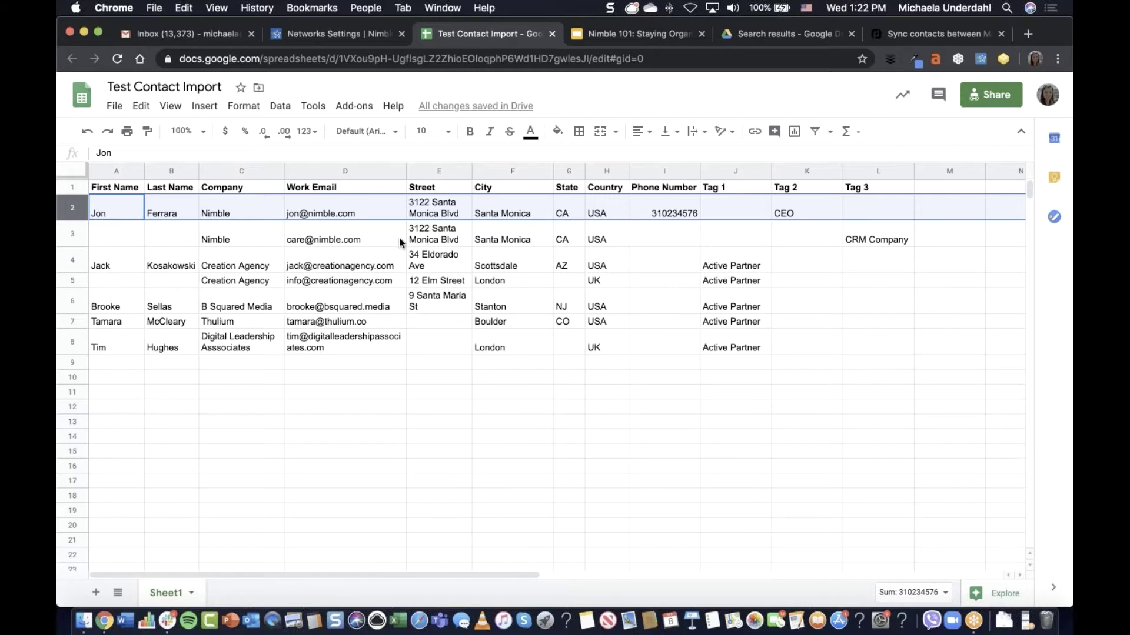
pyautogui.click(458, 216)
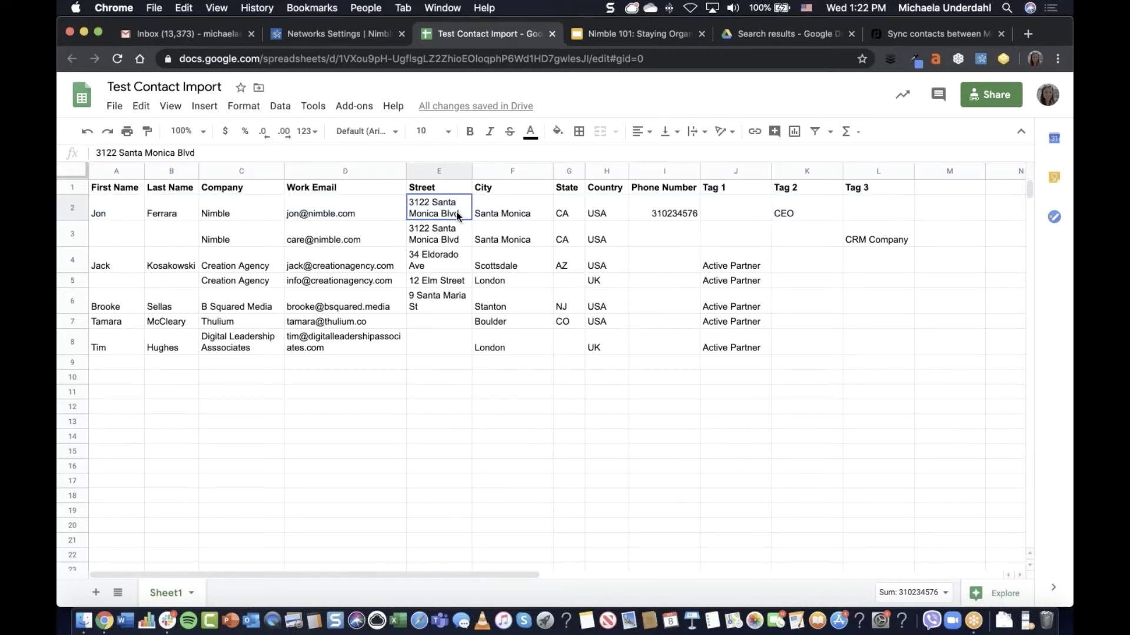
pyautogui.click(450, 251)
pyautogui.click(437, 242)
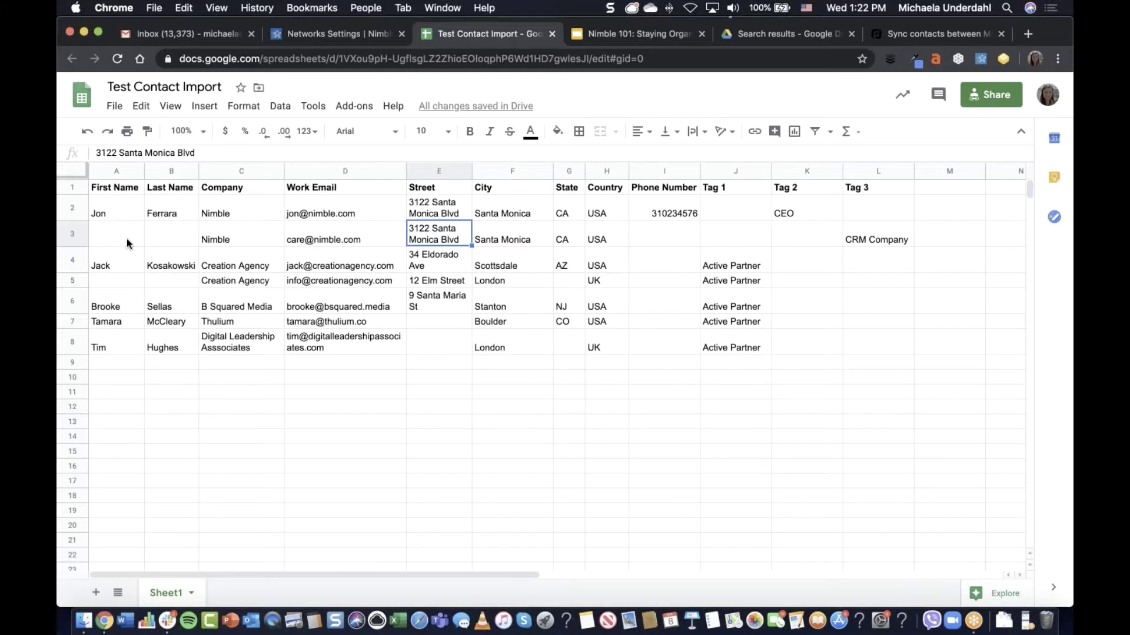
pyautogui.click(439, 170)
pyautogui.click(512, 171)
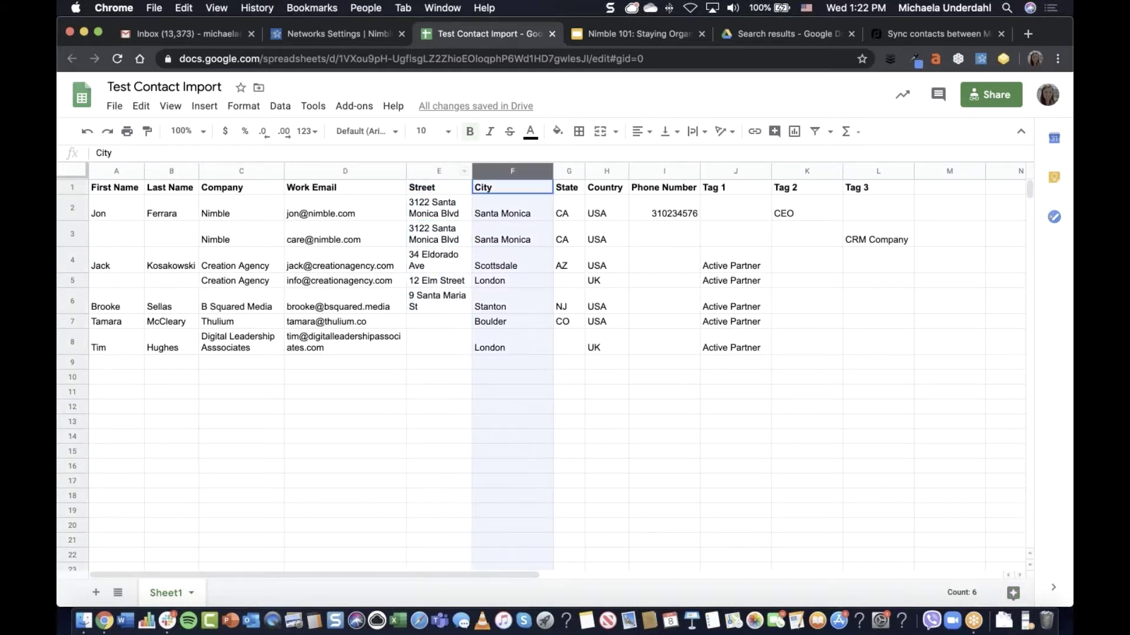
pyautogui.click(355, 170)
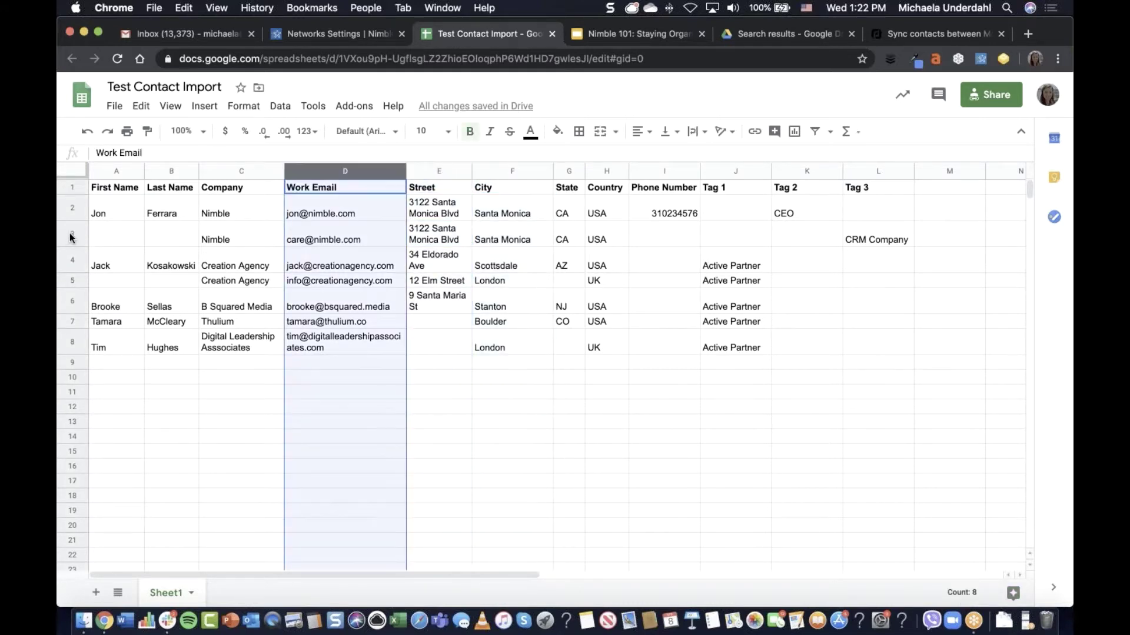
pyautogui.click(71, 237)
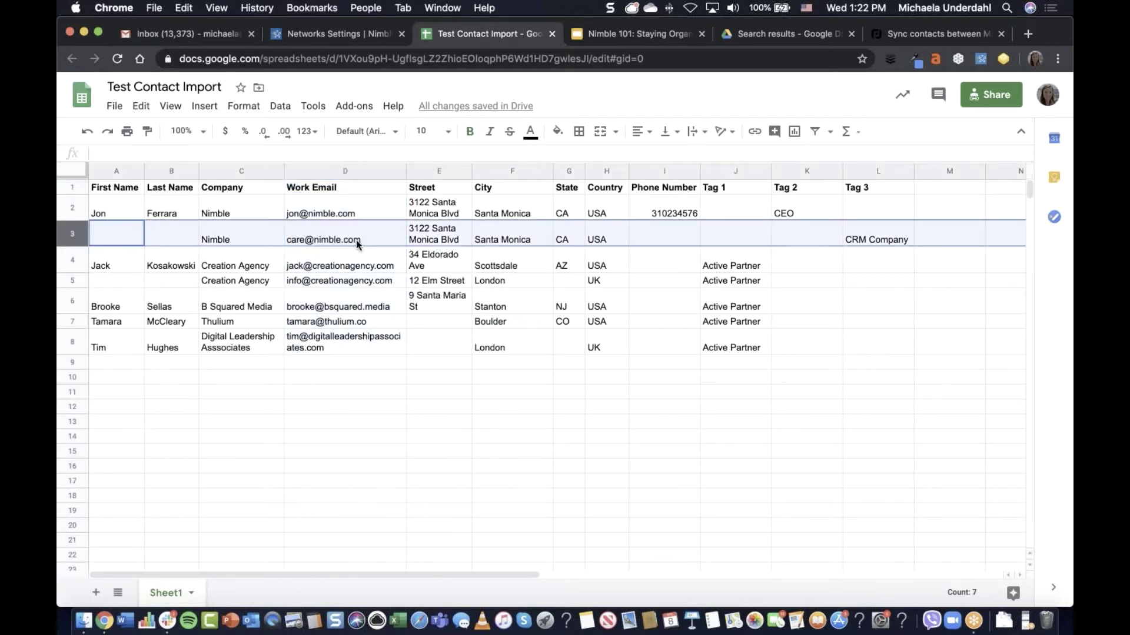
pyautogui.click(301, 242)
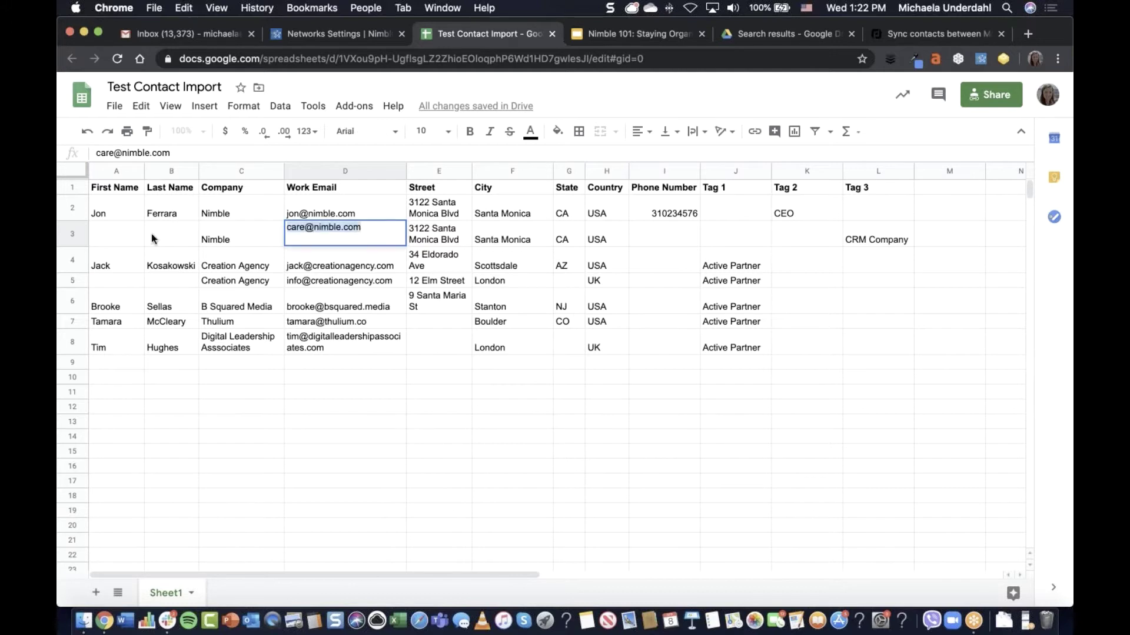
pyautogui.click(72, 209)
pyautogui.click(78, 235)
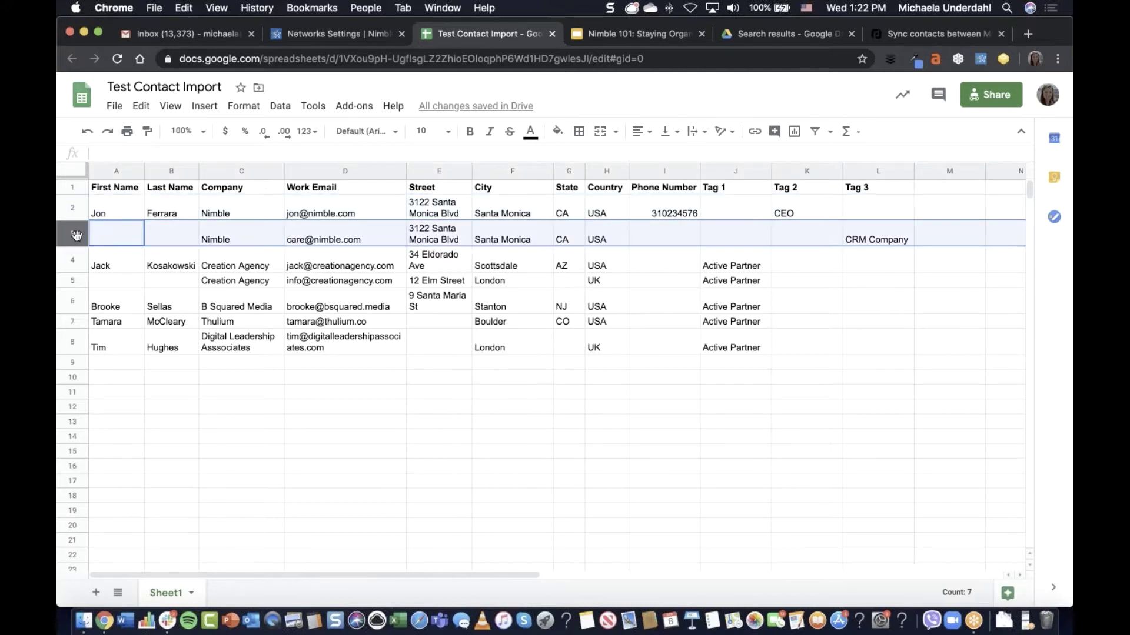
# Compare the Creation Agency person record in row 4 with its company record in row 5, checking email and street address
pyautogui.click(73, 262)
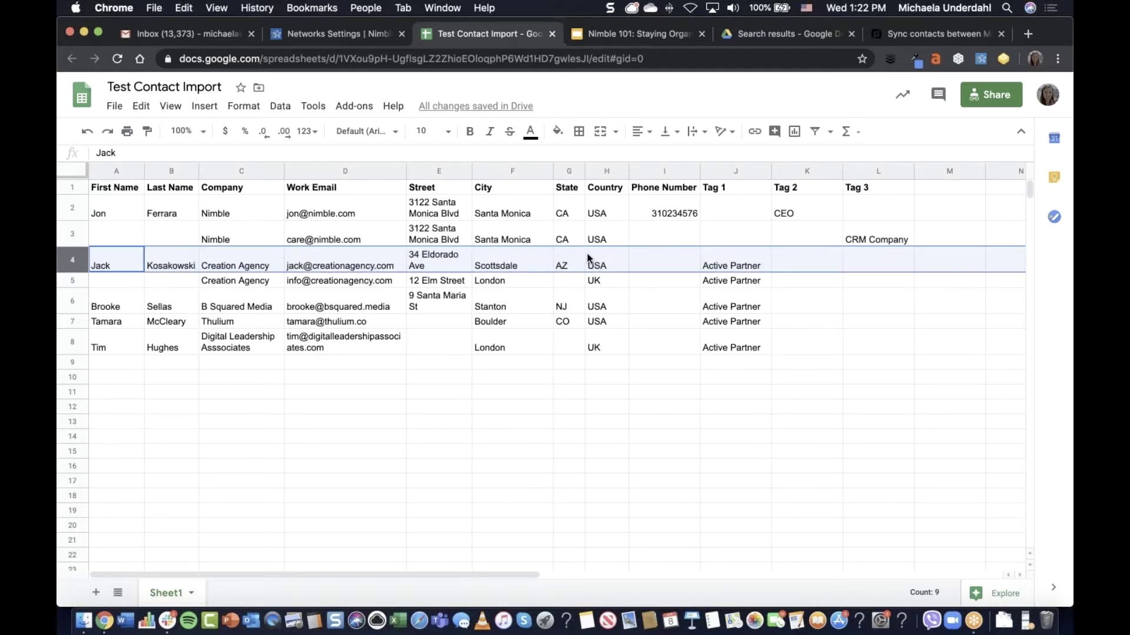
pyautogui.click(73, 281)
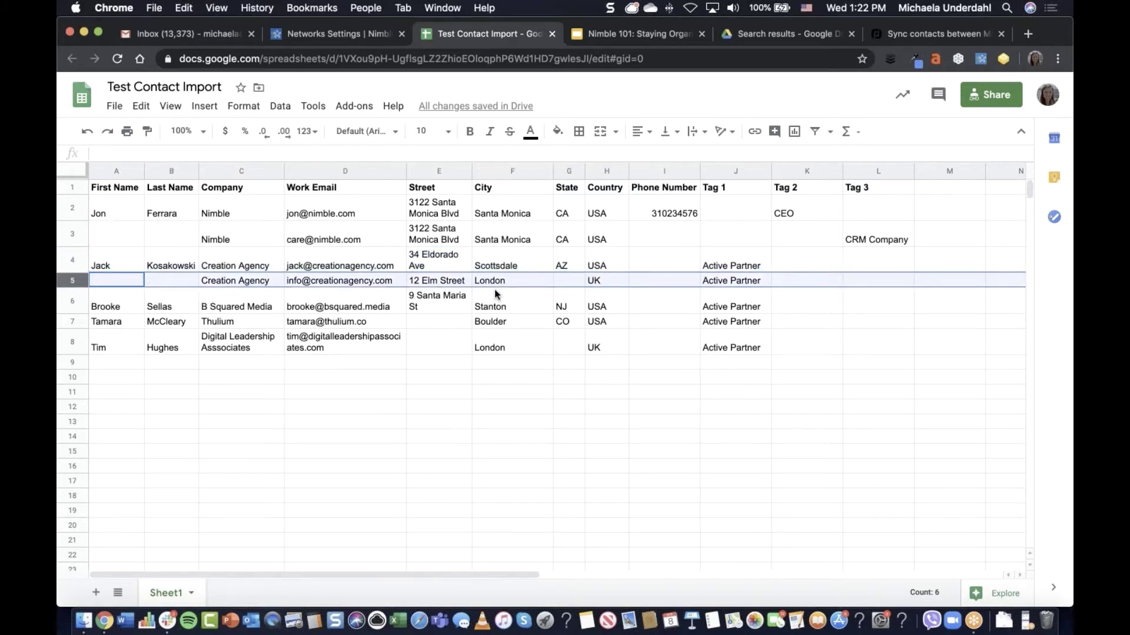
pyautogui.click(610, 280)
pyautogui.click(73, 259)
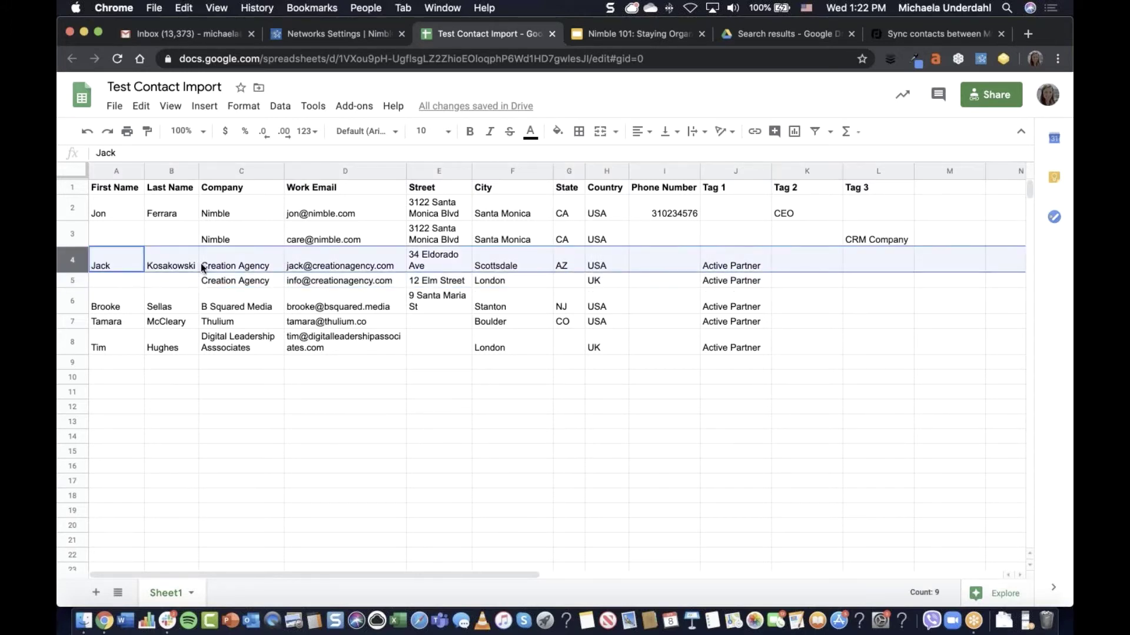
pyautogui.click(333, 266)
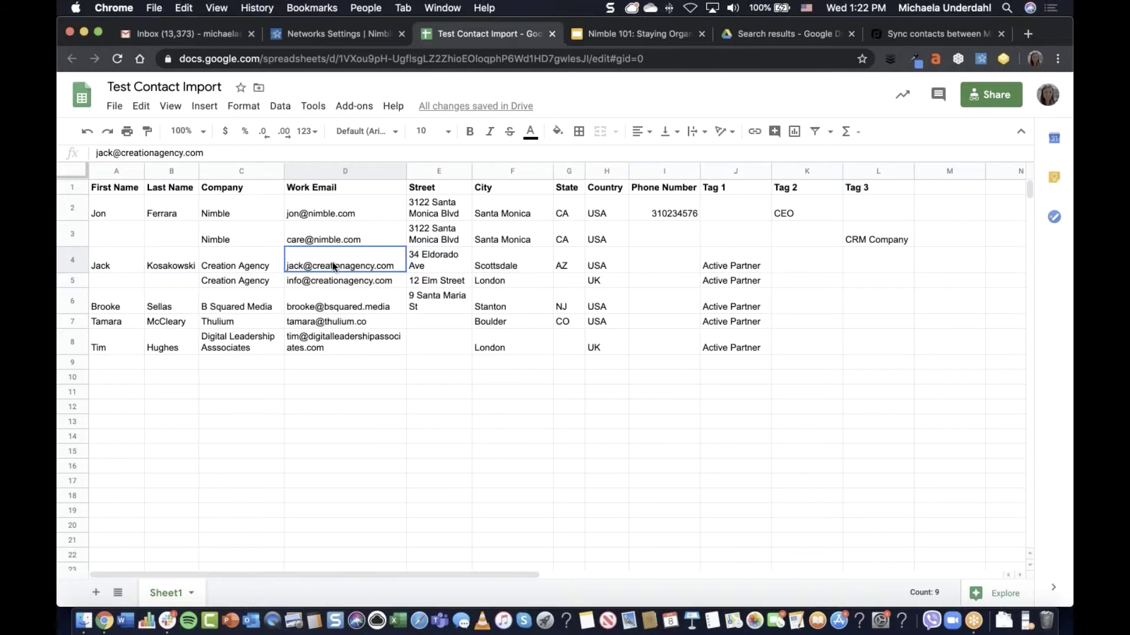
pyautogui.click(455, 266)
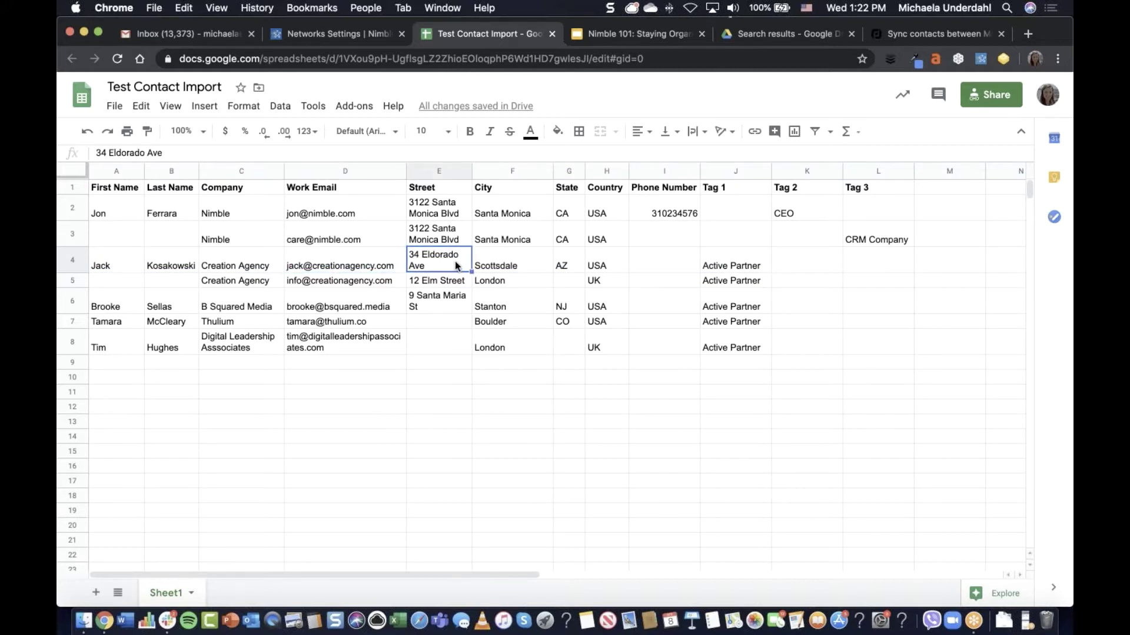
pyautogui.click(240, 281)
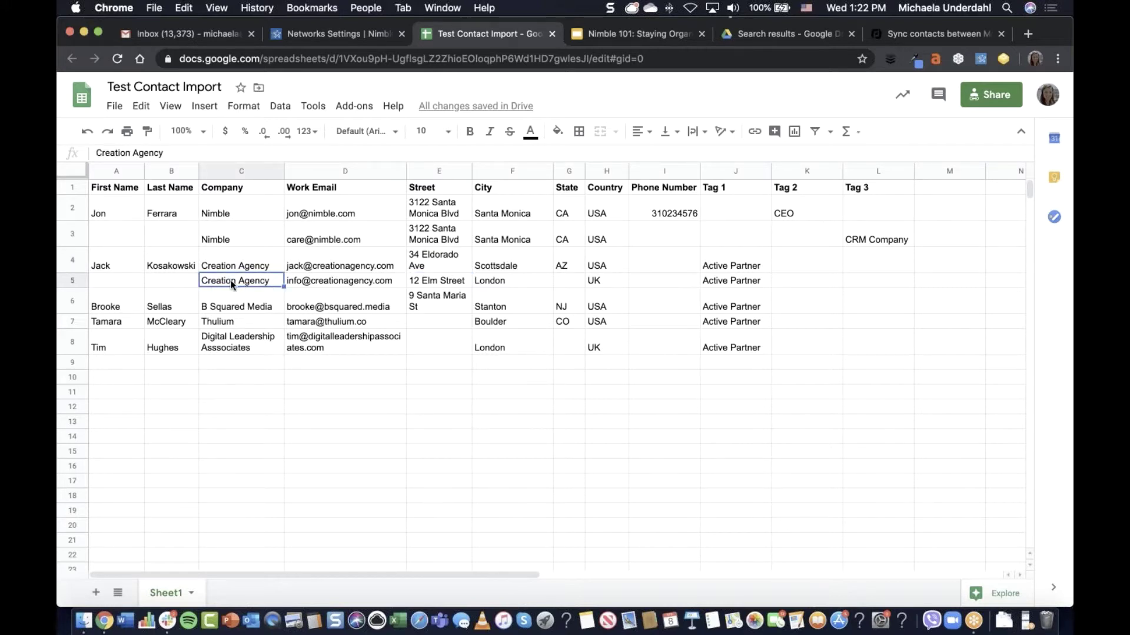
pyautogui.click(327, 284)
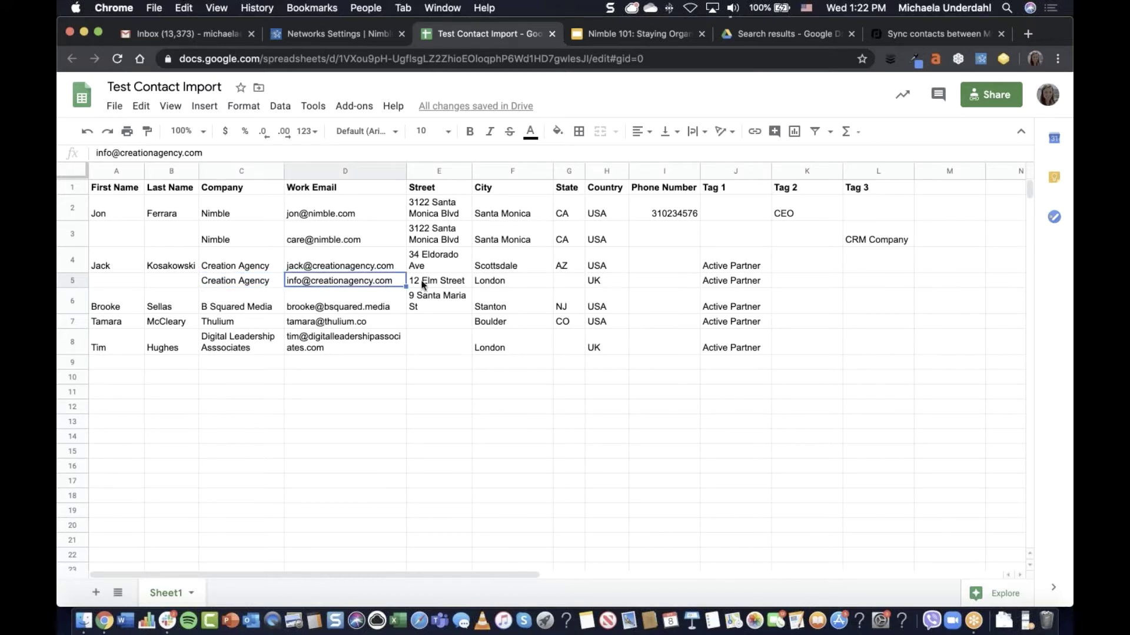
pyautogui.click(443, 279)
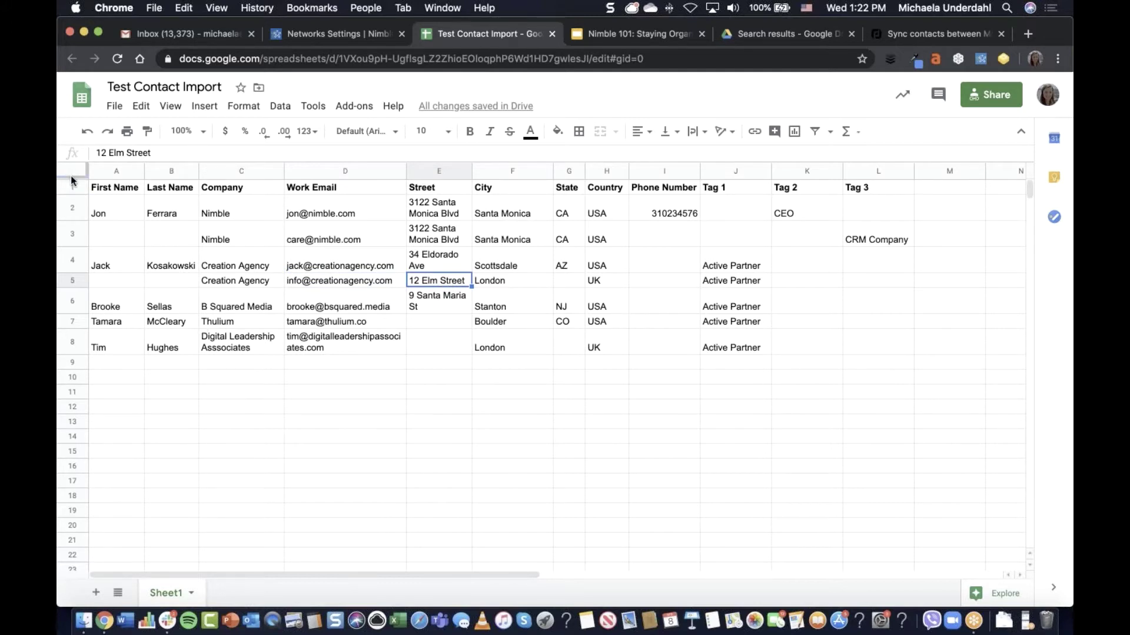
# Review the First Name and Last Name columns and the empty row 9 below the contacts
pyautogui.click(119, 173)
pyautogui.click(167, 171)
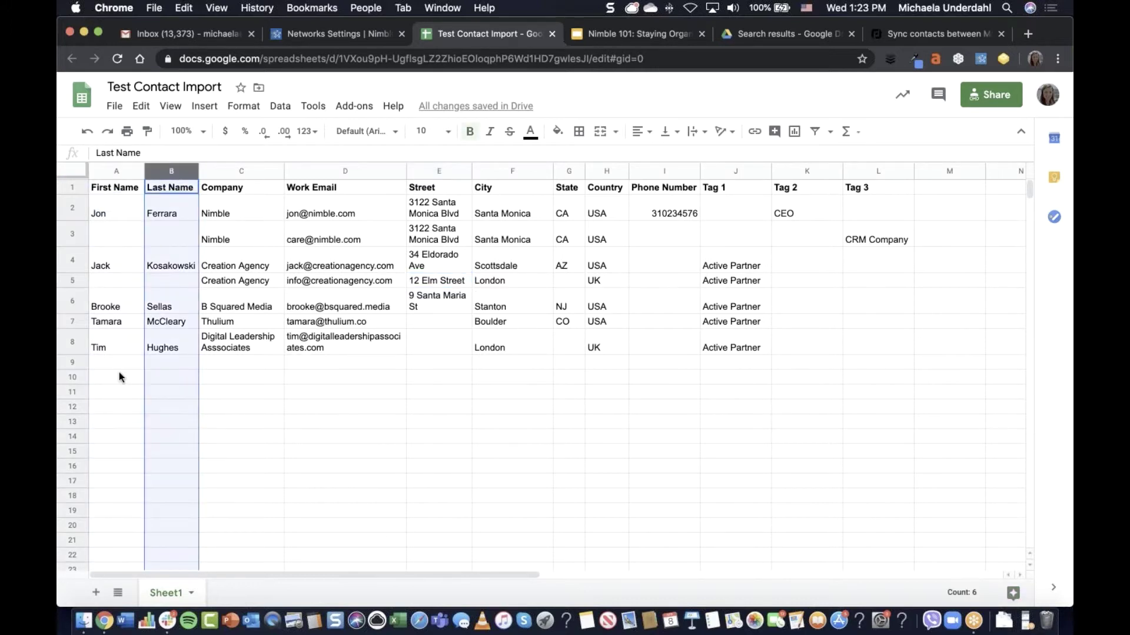
pyautogui.click(117, 362)
pyautogui.click(147, 362)
pyautogui.click(125, 362)
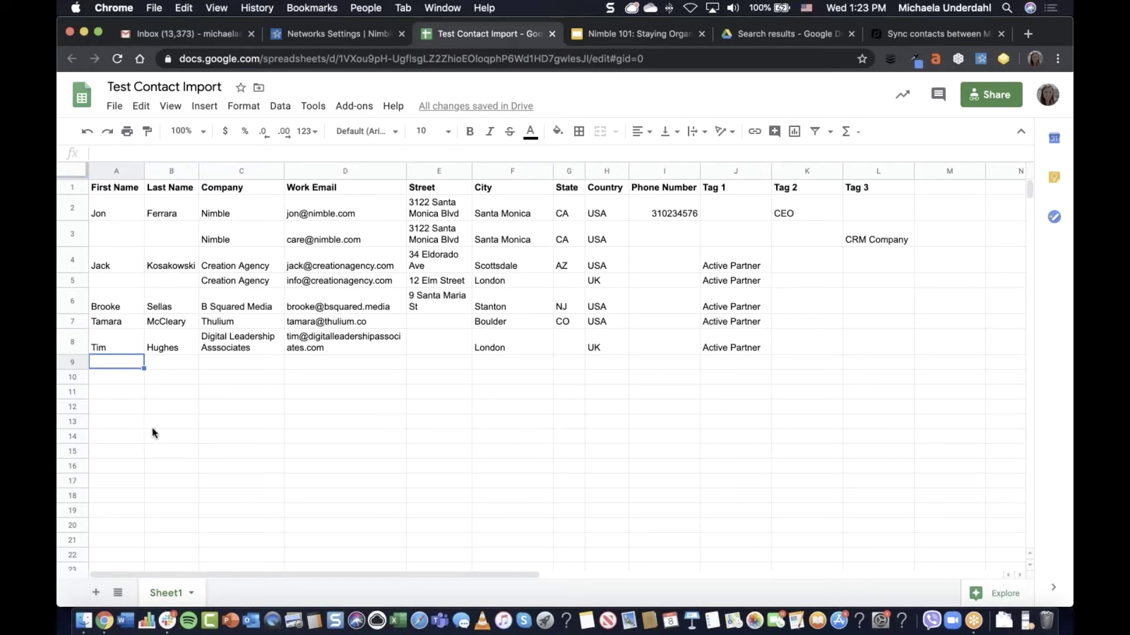
pyautogui.click(70, 363)
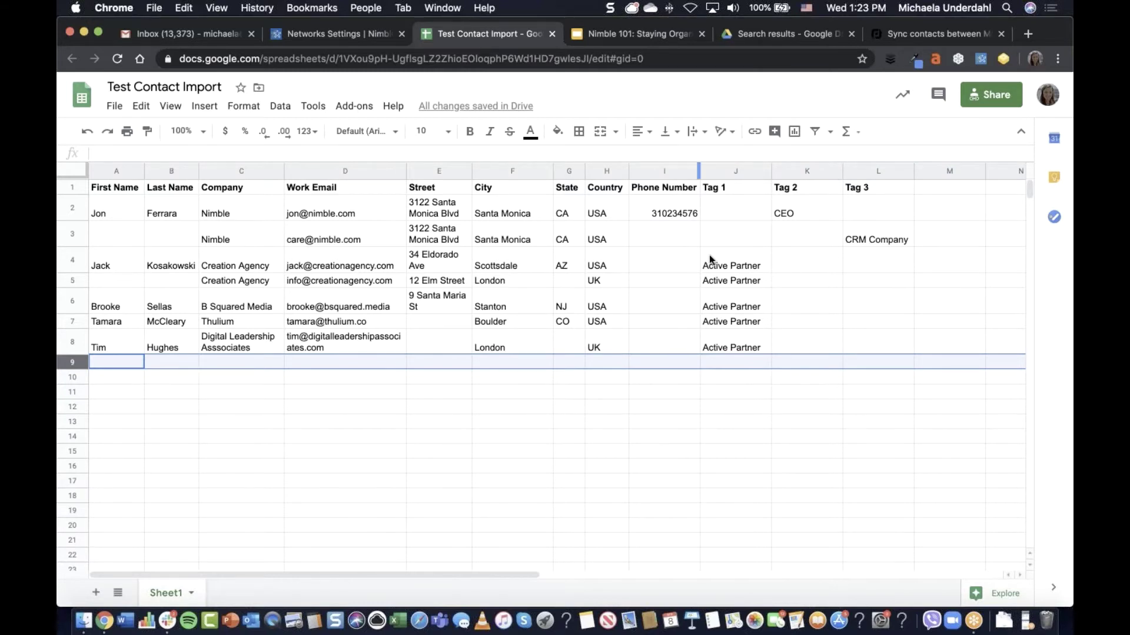
# Examine the three tag columns, focusing on the Tag 1 header and the Active Partner entries in rows 4 to 8
pyautogui.click(732, 171)
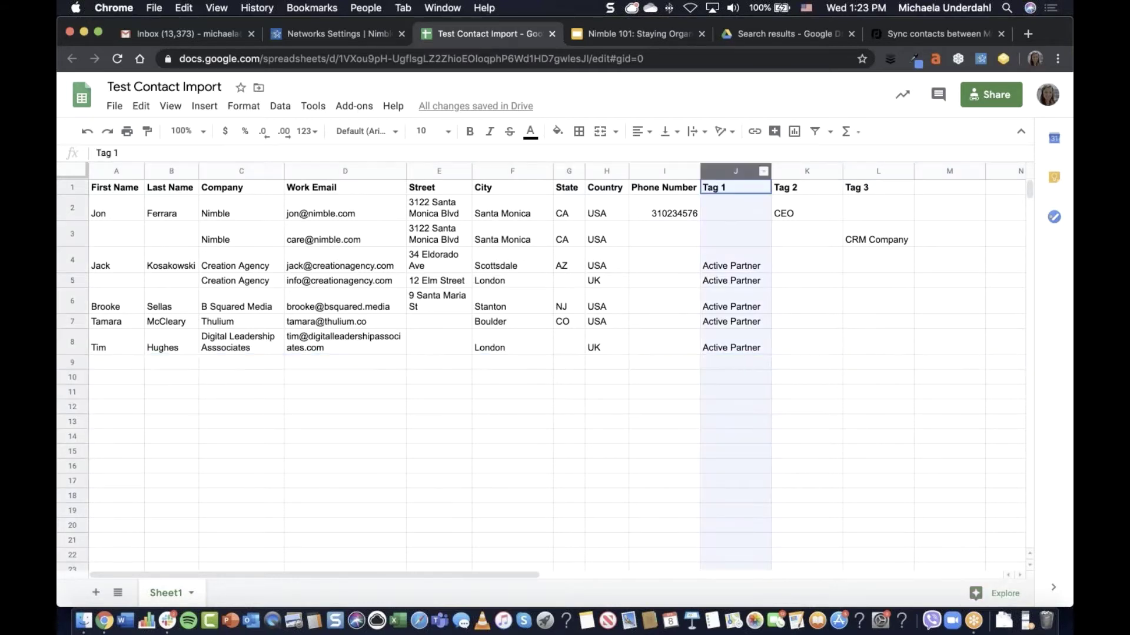
pyautogui.click(806, 171)
pyautogui.click(864, 172)
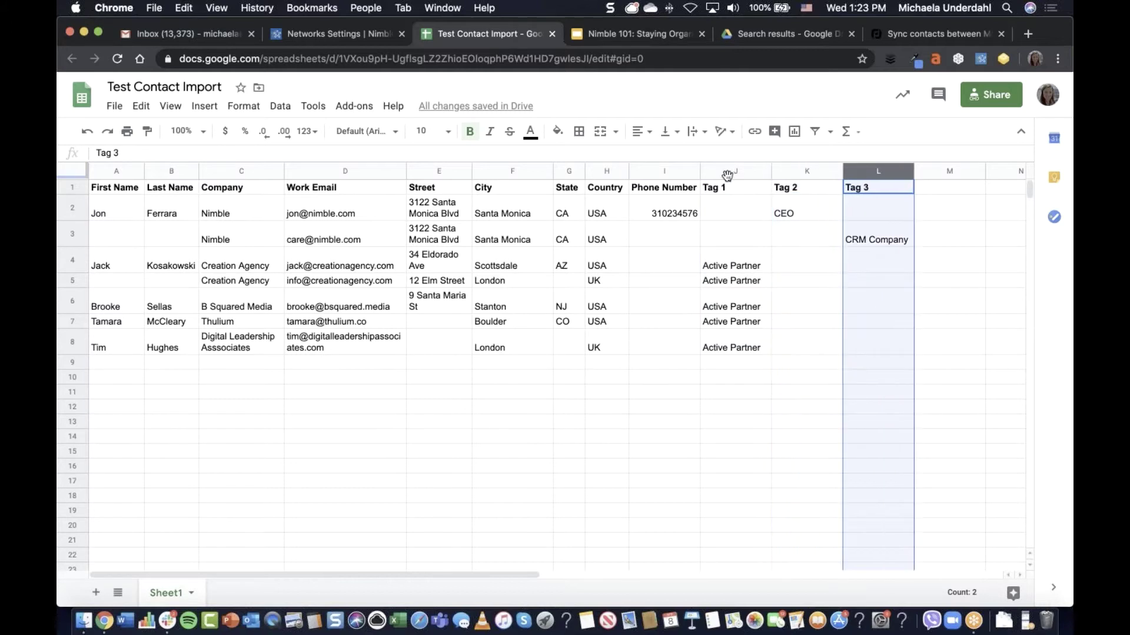
pyautogui.click(727, 173)
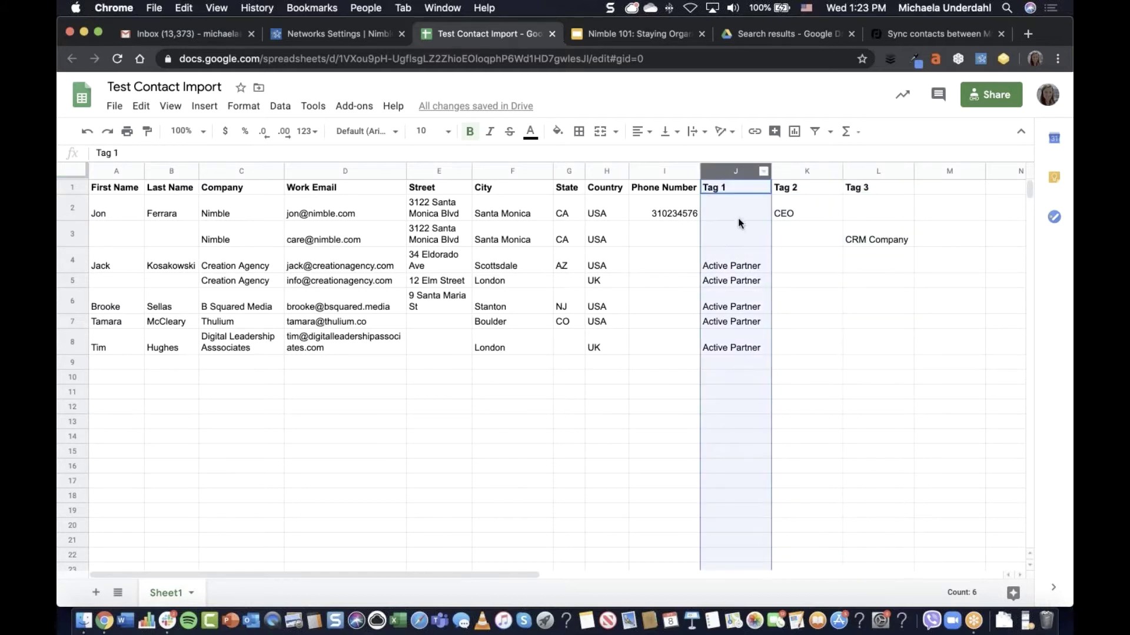
pyautogui.click(720, 190)
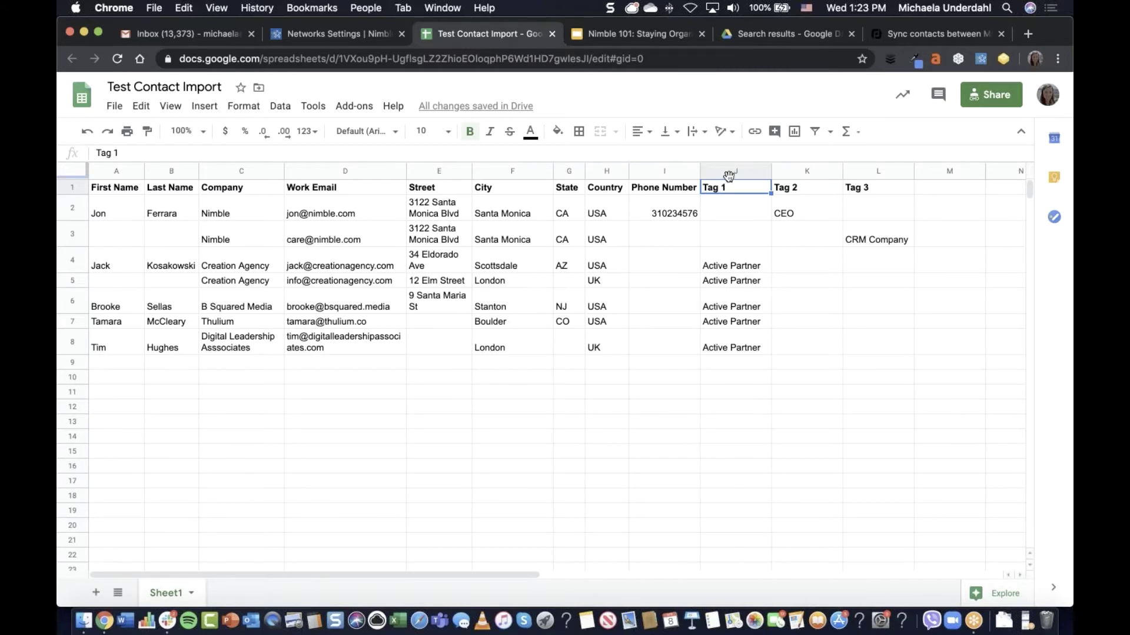
pyautogui.click(728, 173)
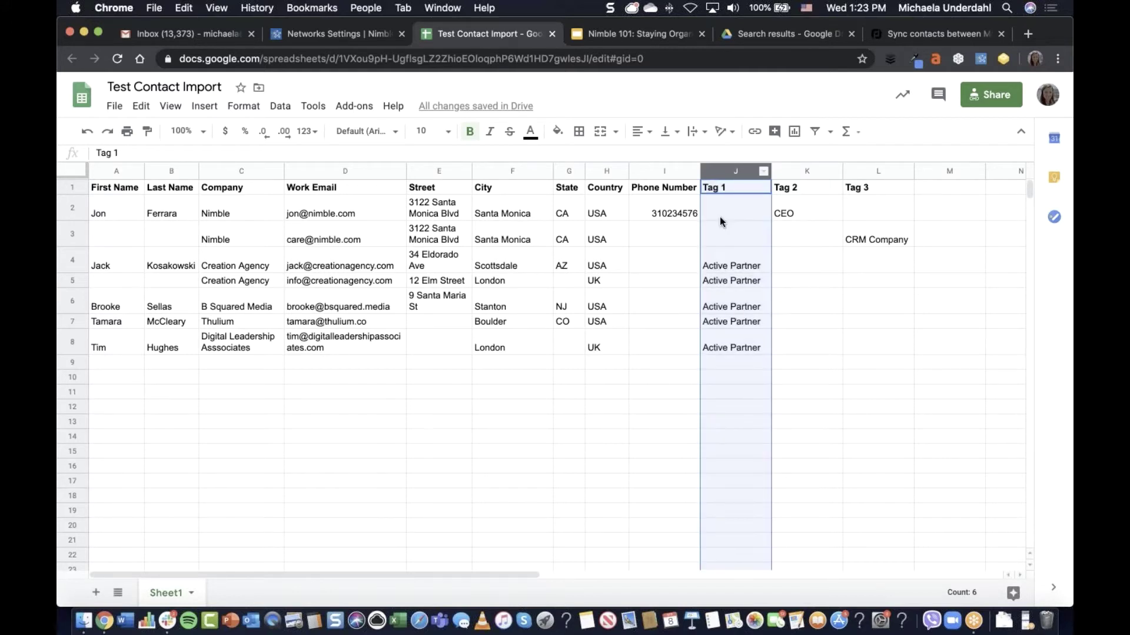
pyautogui.click(718, 189)
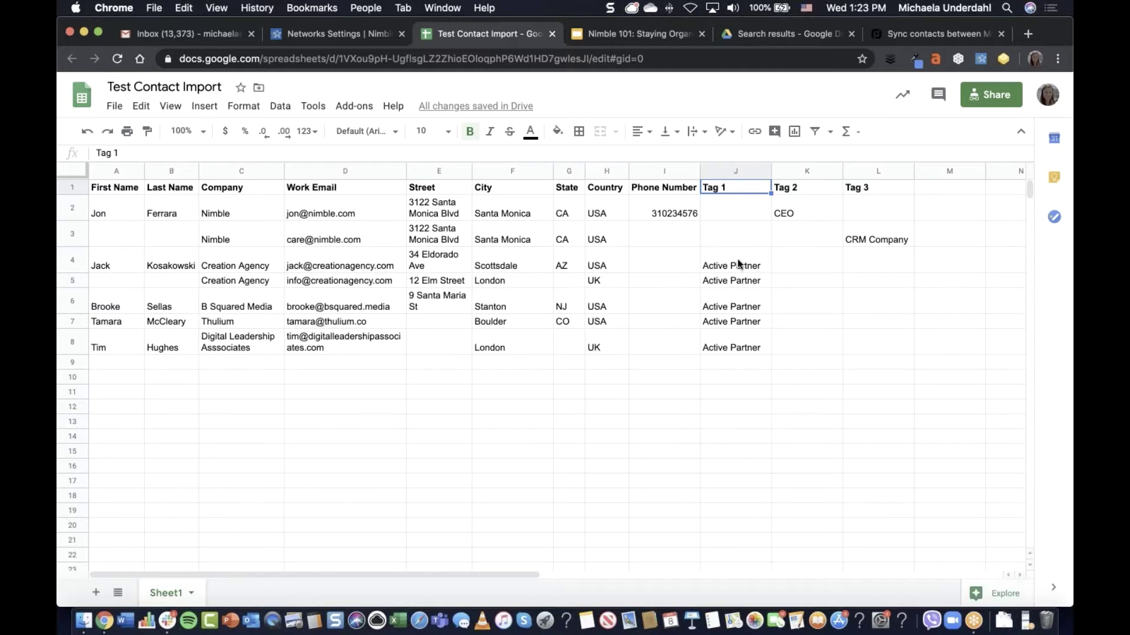
pyautogui.moveTo(739, 264); pyautogui.dragTo(737, 345)
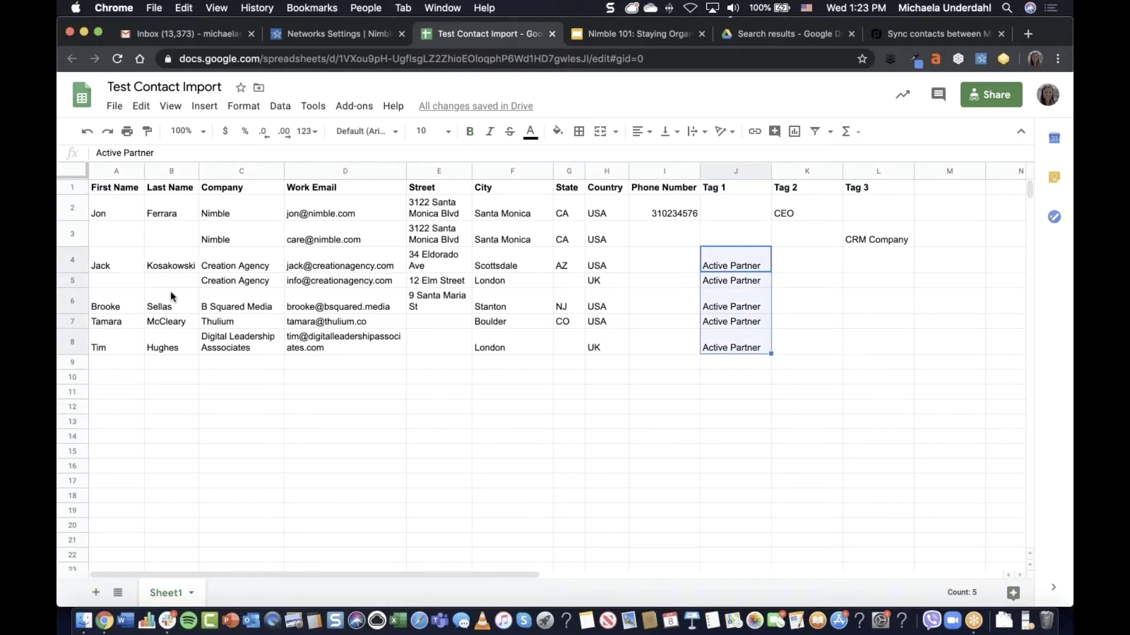
# Examine the Tag 2 column with its CEO entry in row 2 and the Tag 3 column beside it
pyautogui.click(823, 226)
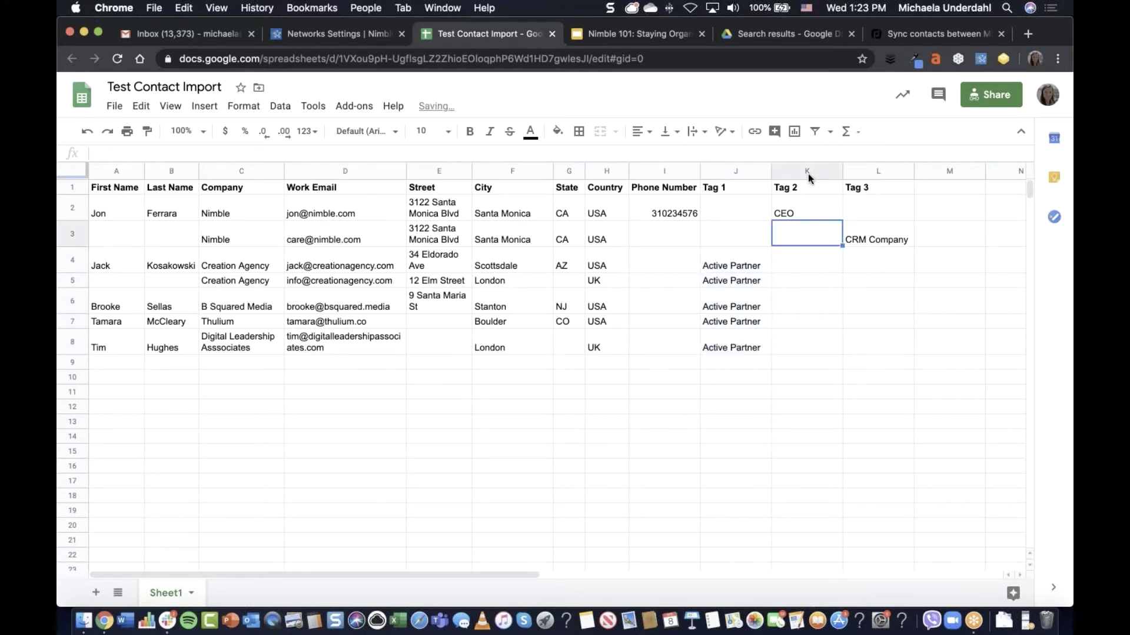
pyautogui.click(809, 171)
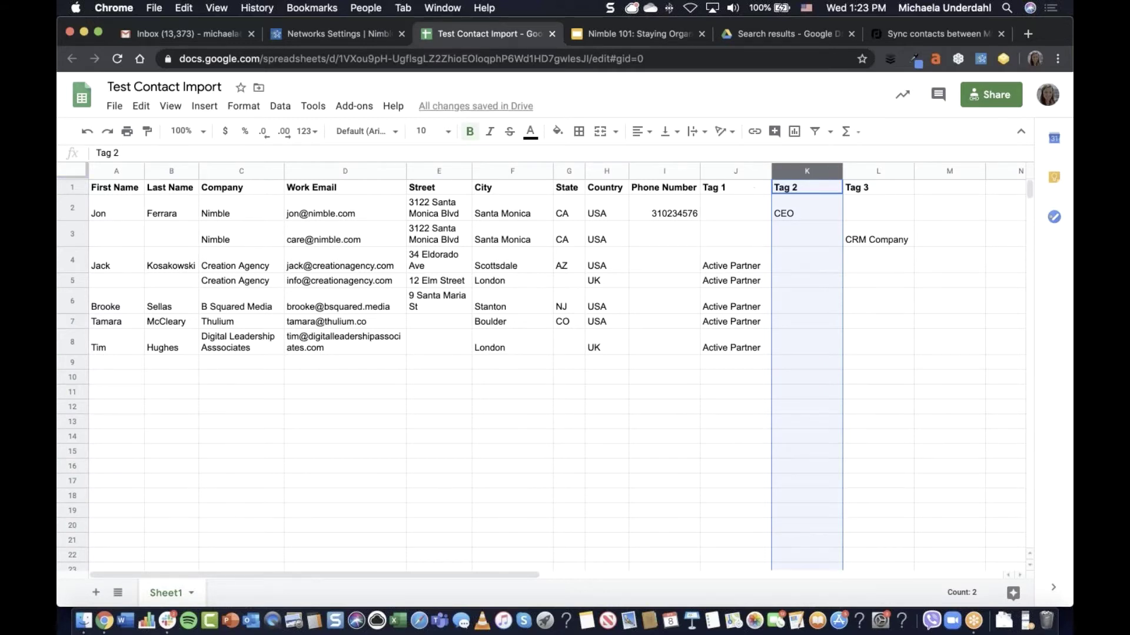
pyautogui.click(797, 187)
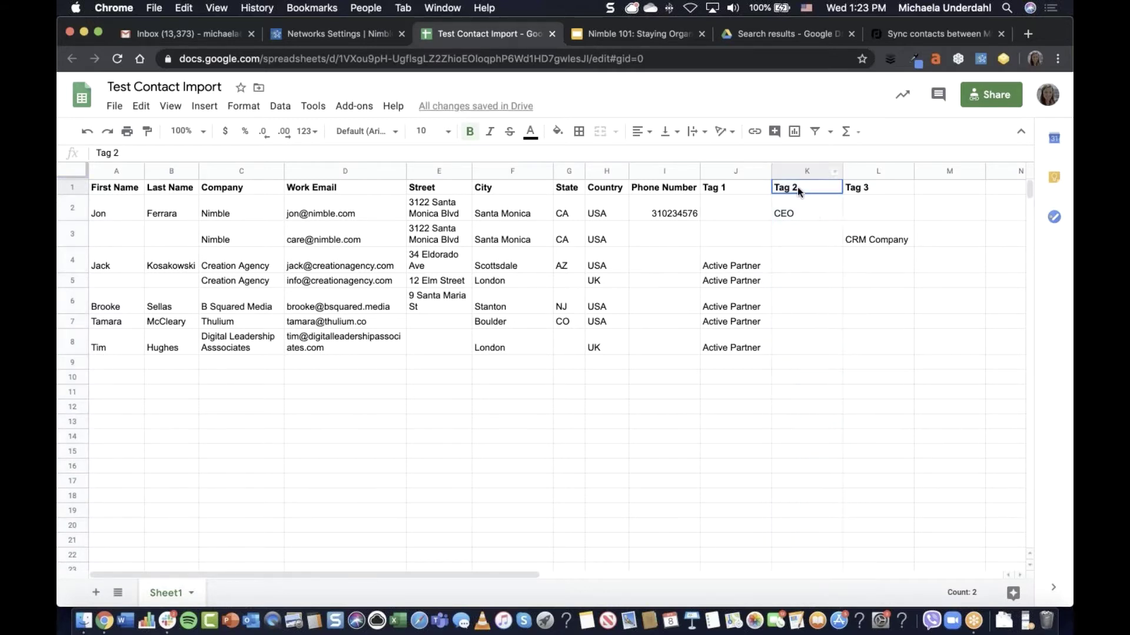
pyautogui.click(780, 216)
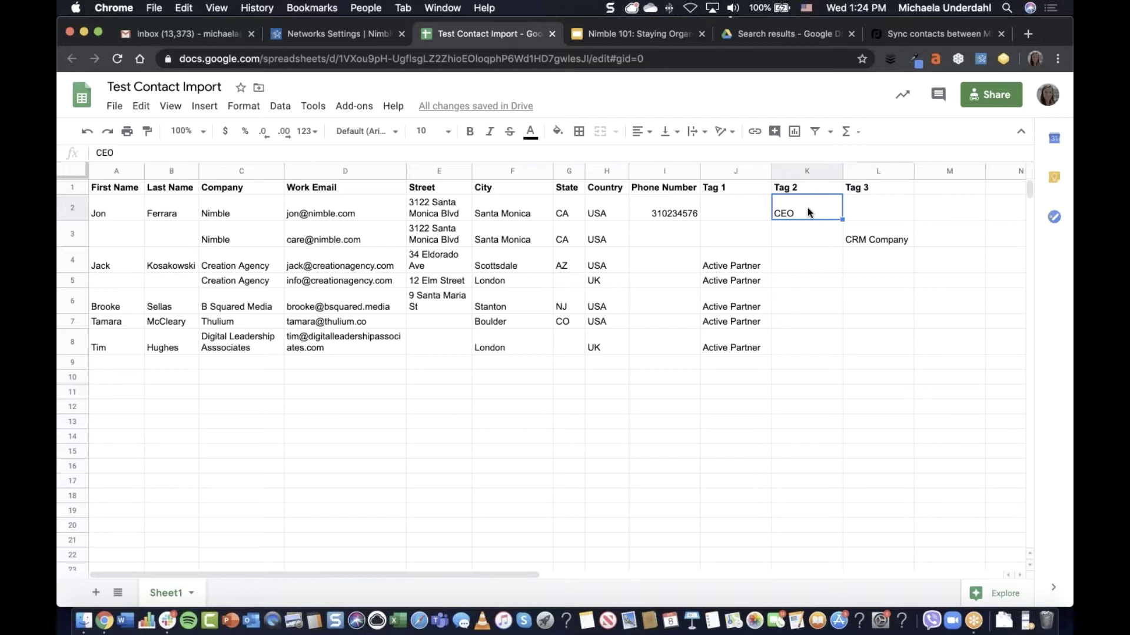
pyautogui.click(885, 171)
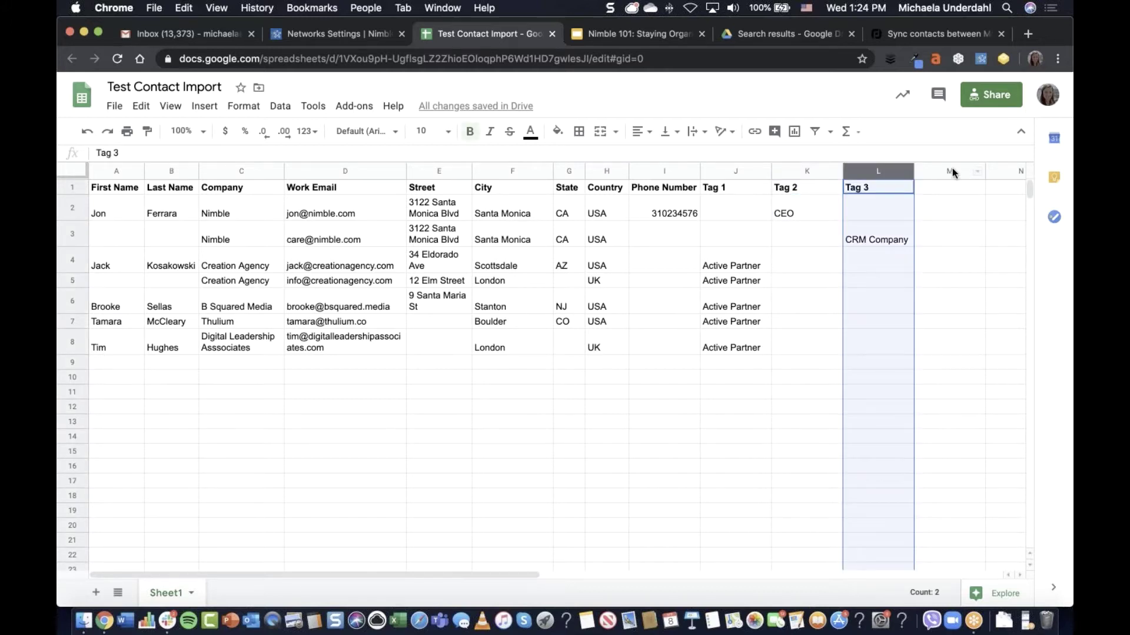
# Add the column header Lead Type in cell M1, beside Tag 3, and select the cell below it
pyautogui.click(952, 171)
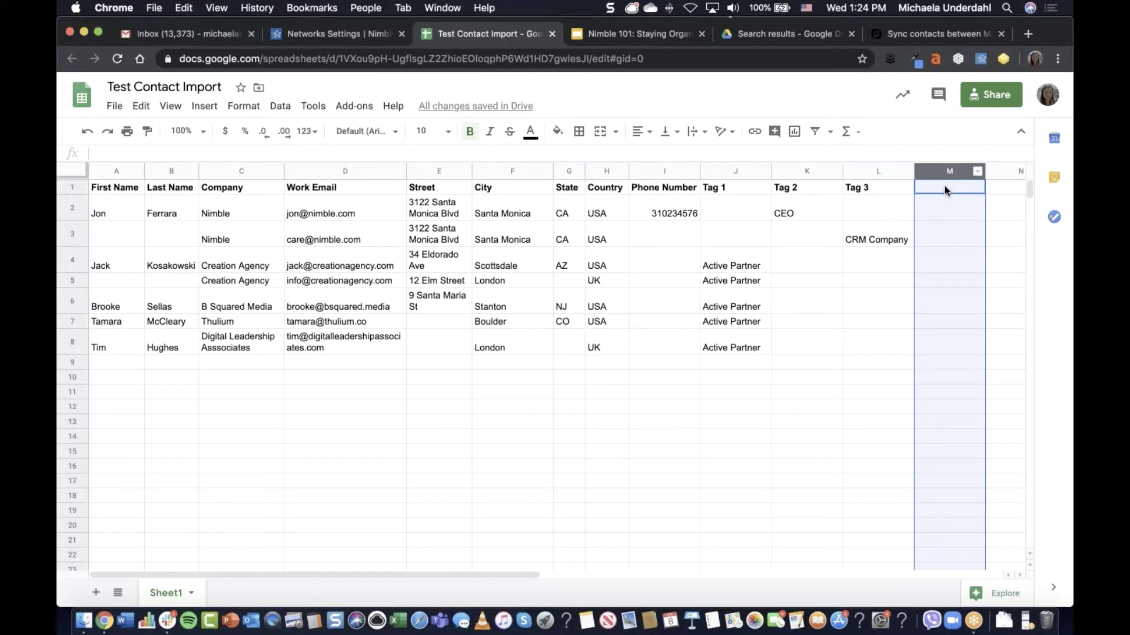
pyautogui.click(944, 186)
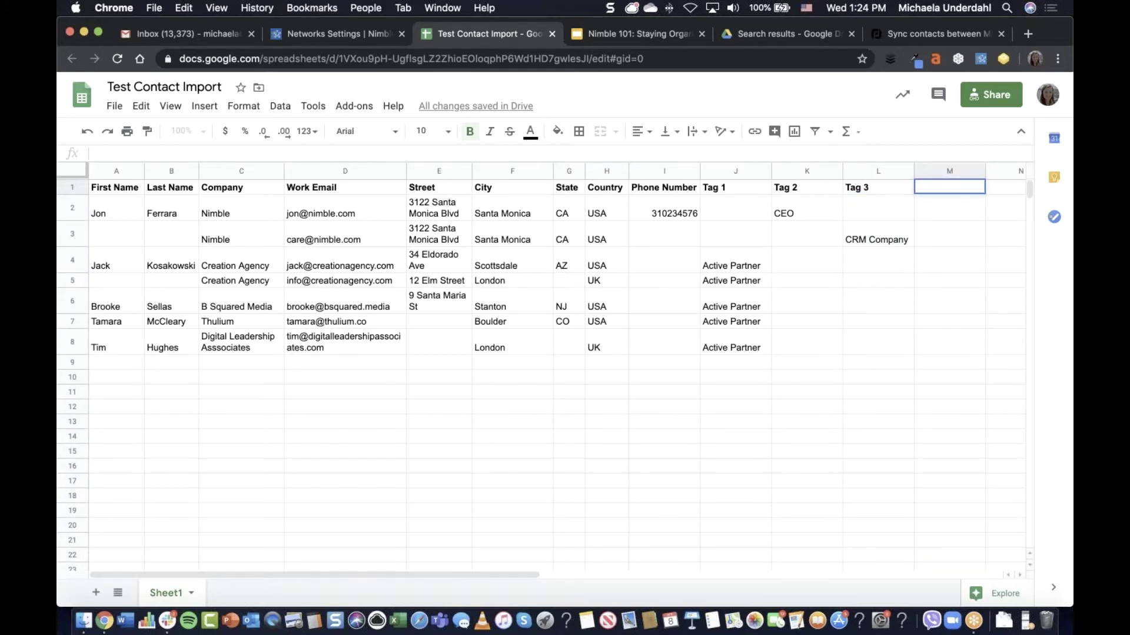
pyautogui.write('Lead Type')
pyautogui.click(952, 232)
pyautogui.click(977, 189)
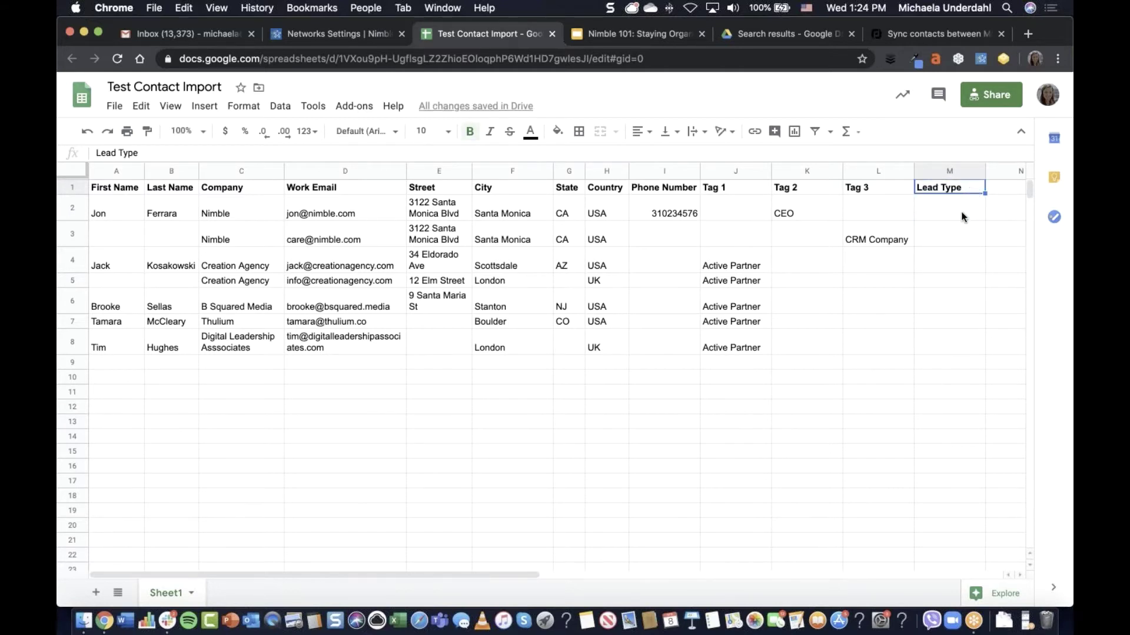
pyautogui.click(961, 213)
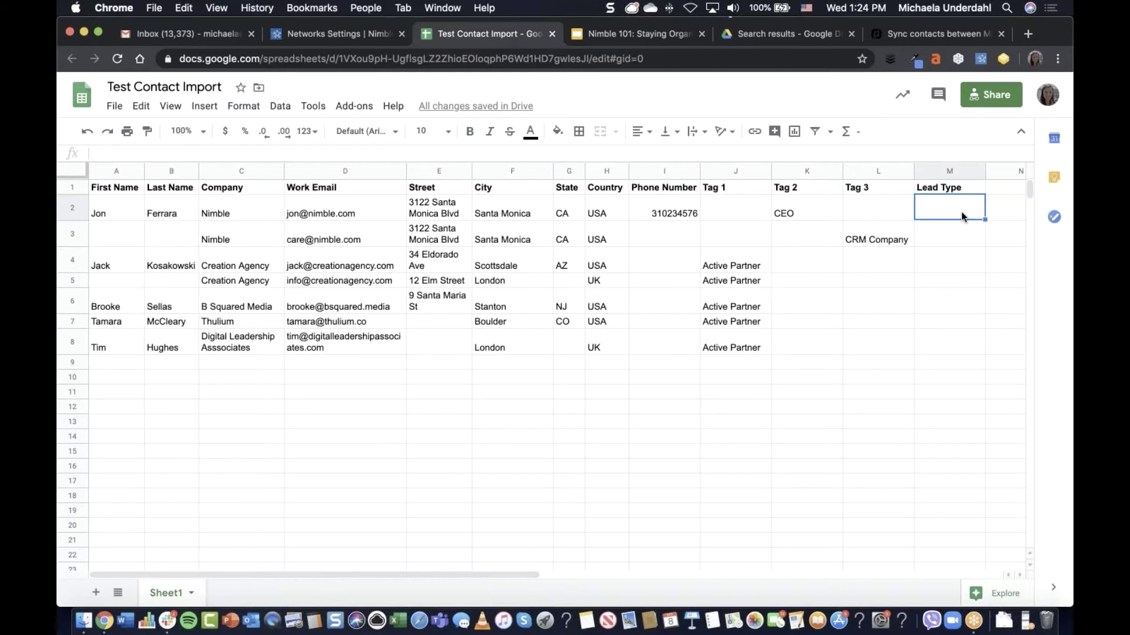
# Enter Prospect as the Lead Type for the first contact in cell M2
pyautogui.write('Prosspe')
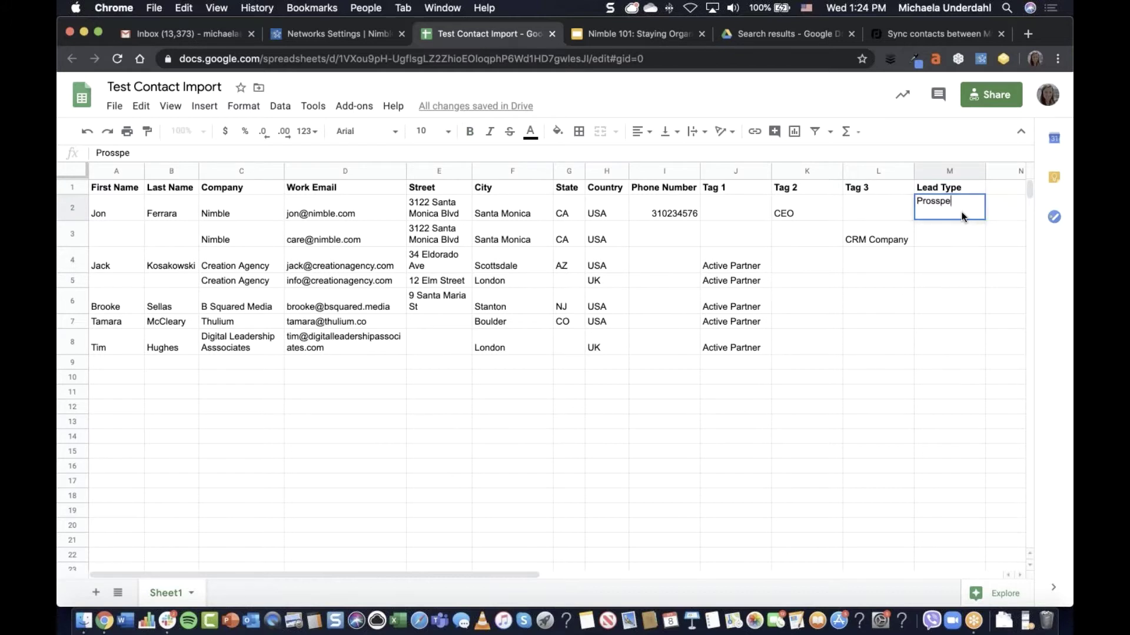
pyautogui.press('BackSpace')
pyautogui.press('BackSpace')
pyautogui.press('BackSpace')
pyautogui.write('pect')
pyautogui.press('Return')
pyautogui.click(958, 304)
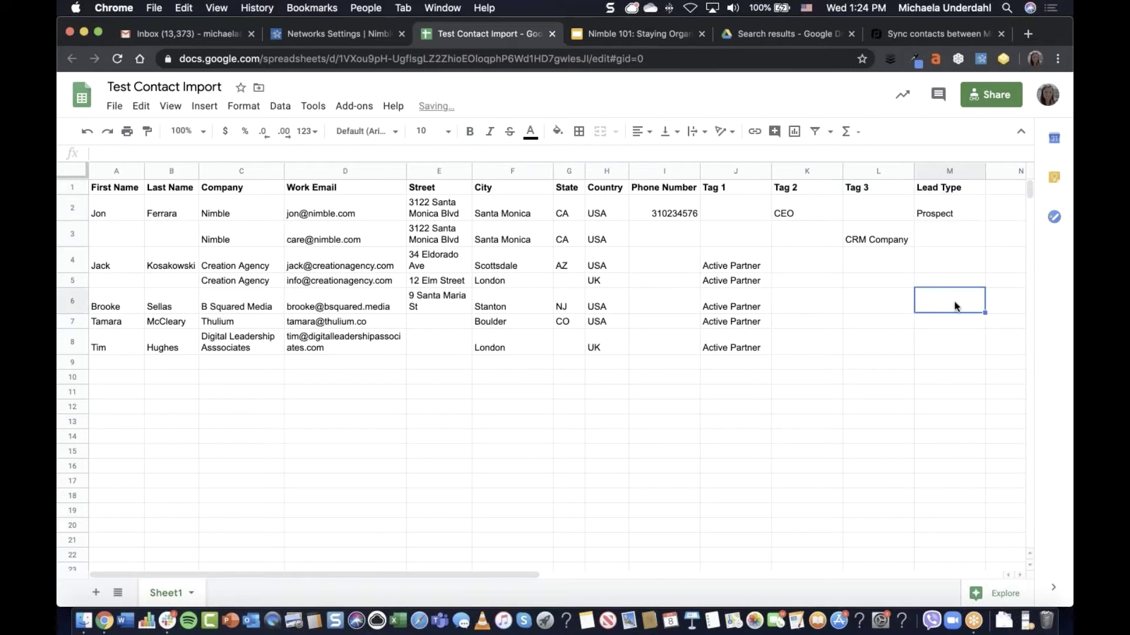
# Download the current sheet as a comma-separated values (.csv) file
pyautogui.click(115, 107)
pyautogui.moveTo(164, 268)
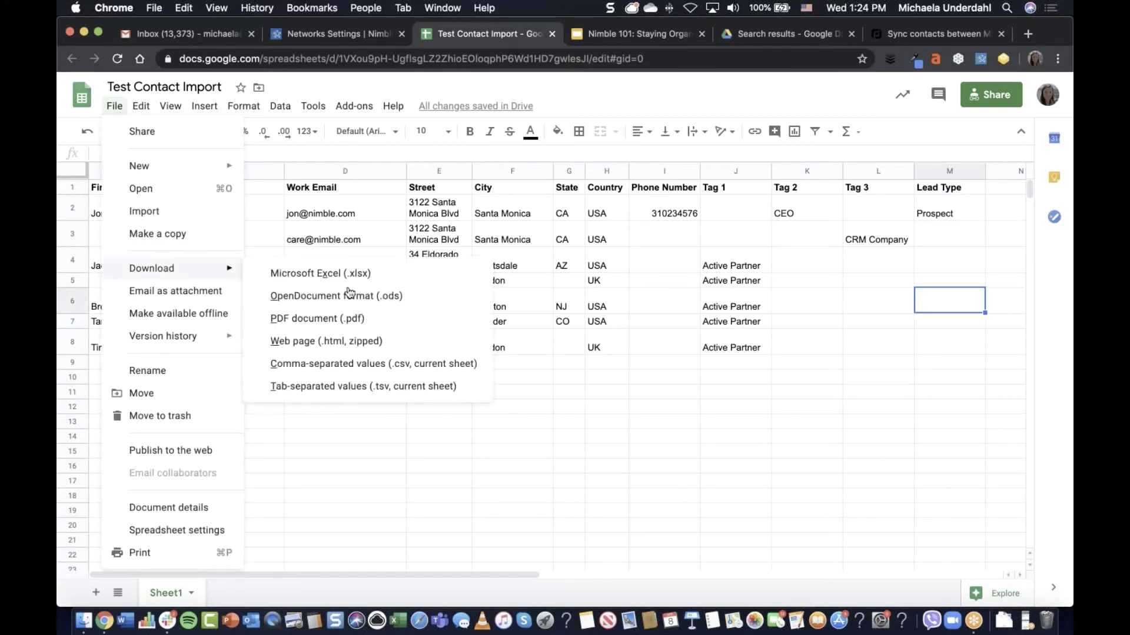
pyautogui.click(440, 375)
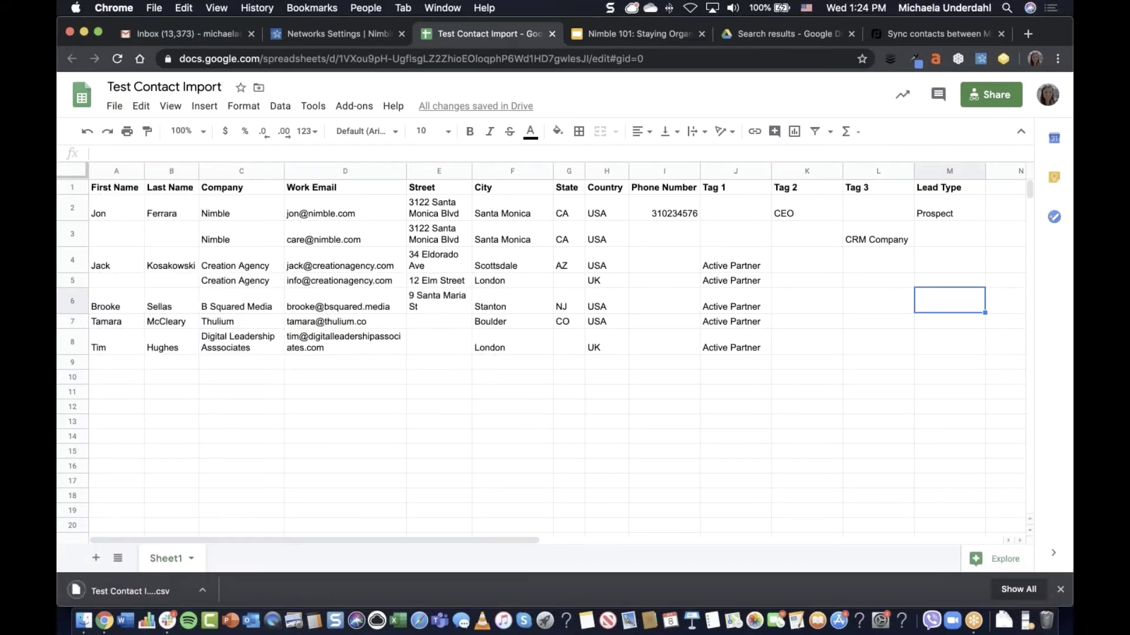
# Switch to Nimble and start a CSV contact import up to the file upload stage
pyautogui.click(347, 38)
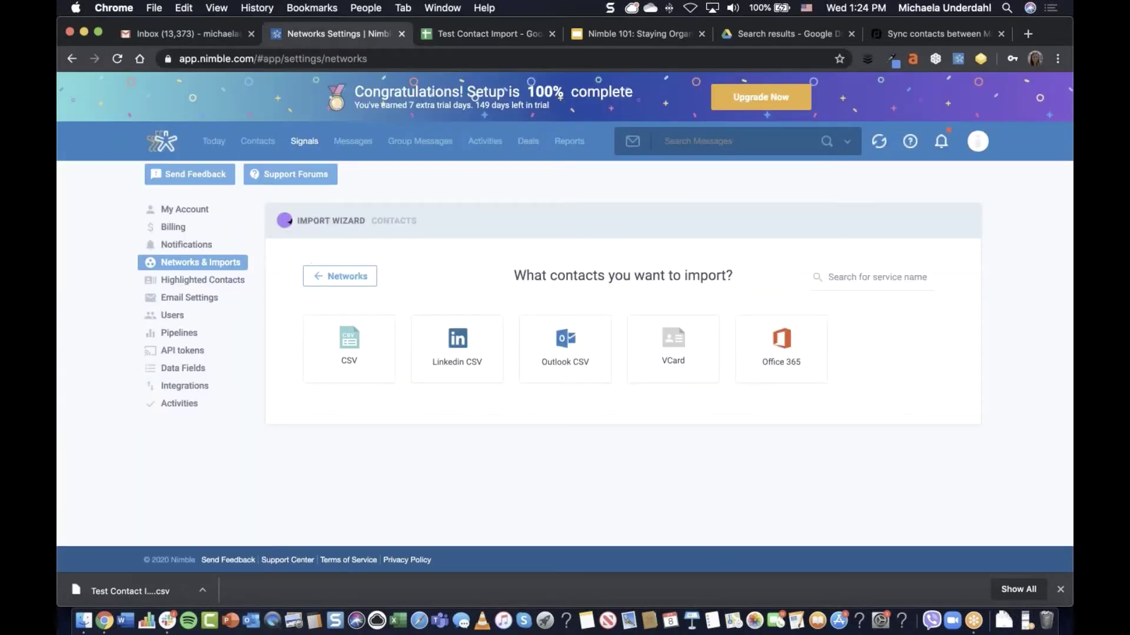
pyautogui.click(360, 367)
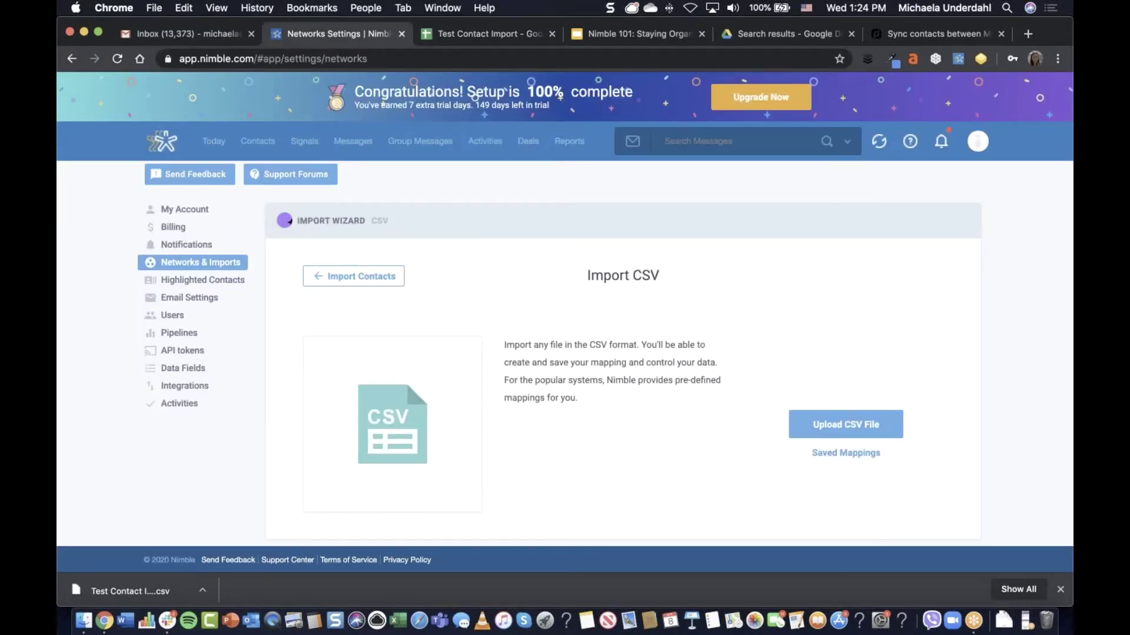
pyautogui.click(854, 425)
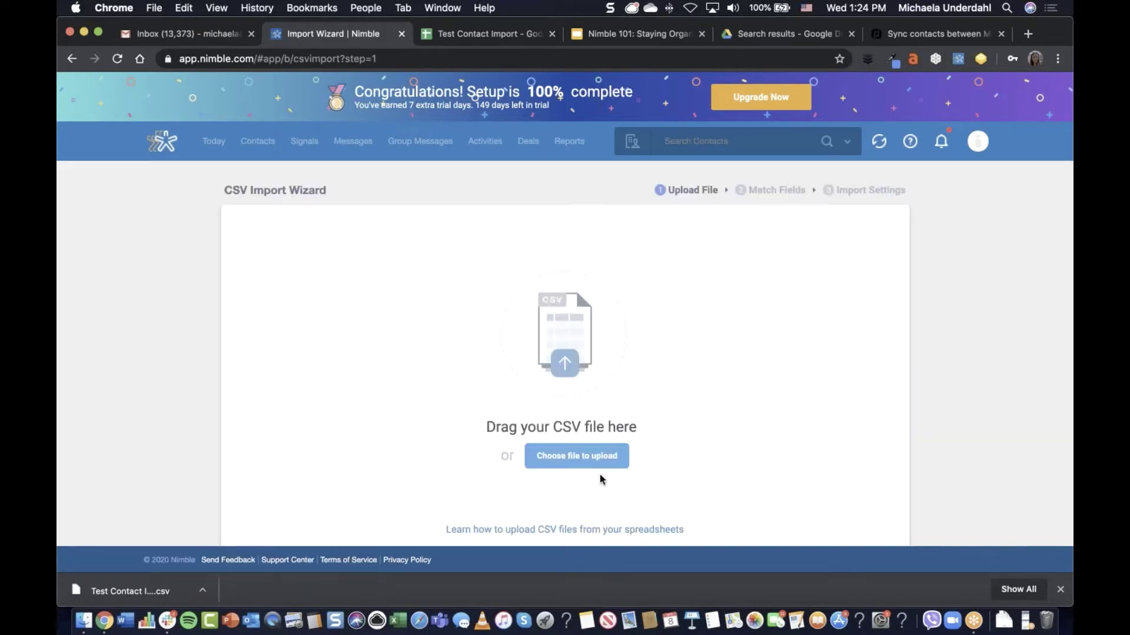
# Choose the Test Contact Import - Sheet1 (1) CSV from the Downloads folder for upload and dismiss the browser's download bar
pyautogui.click(598, 466)
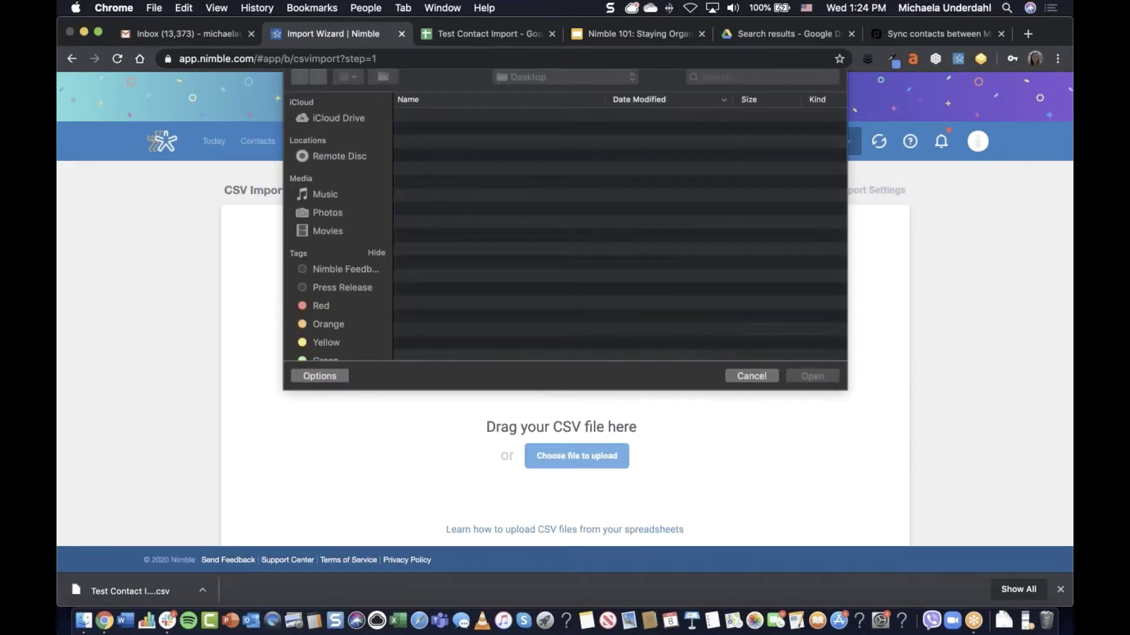
pyautogui.click(336, 198)
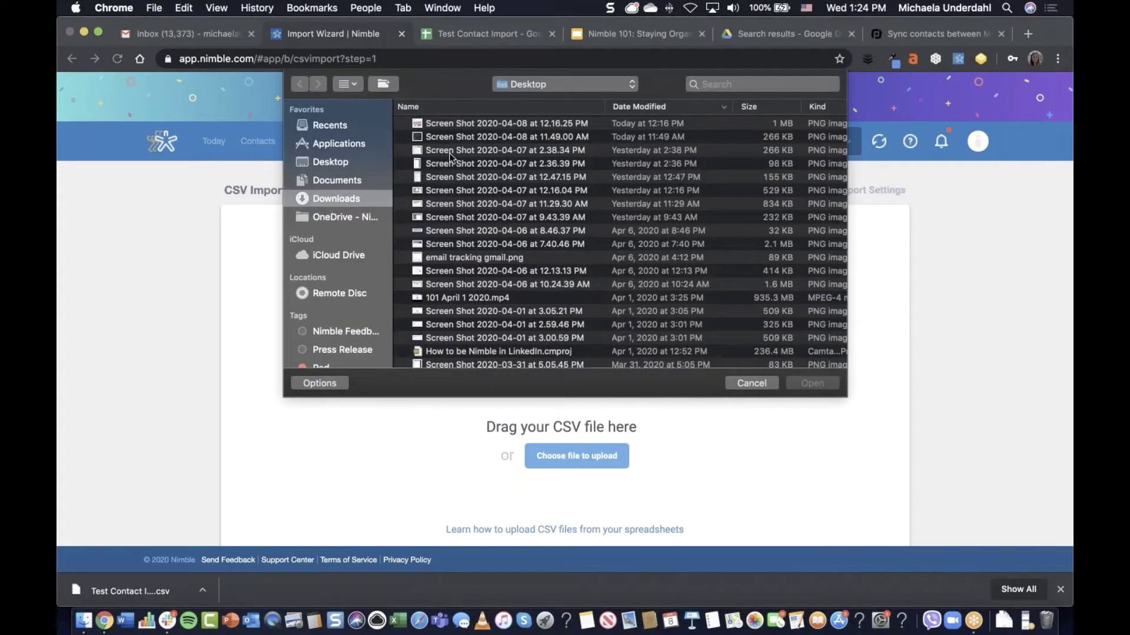
pyautogui.click(497, 123)
pyautogui.click(822, 386)
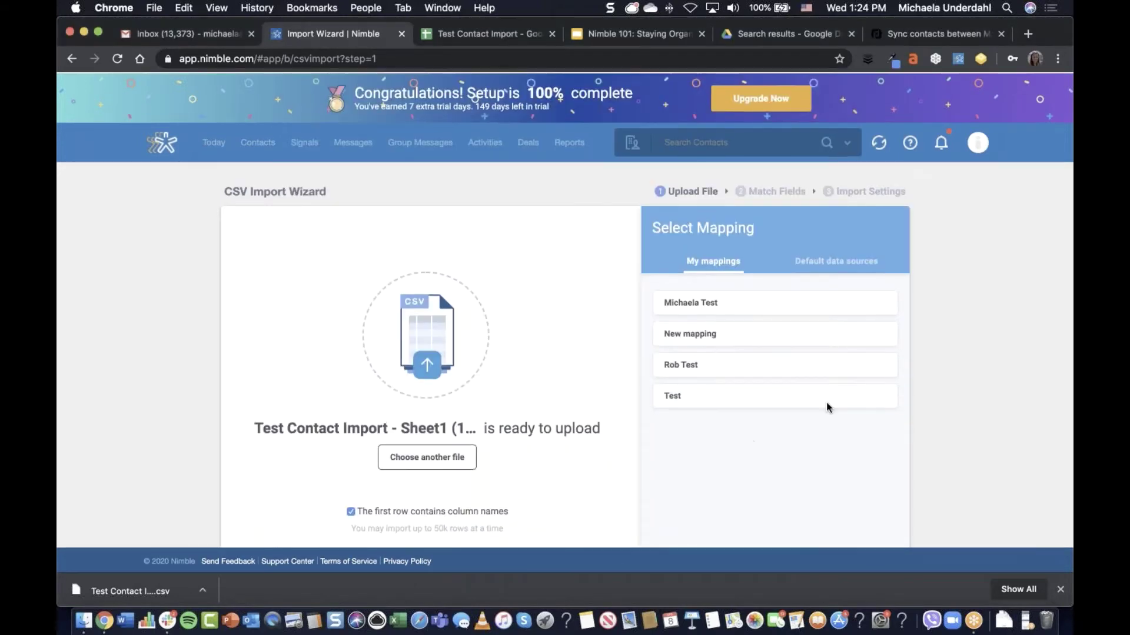
pyautogui.scroll(-1, 1003, 324)
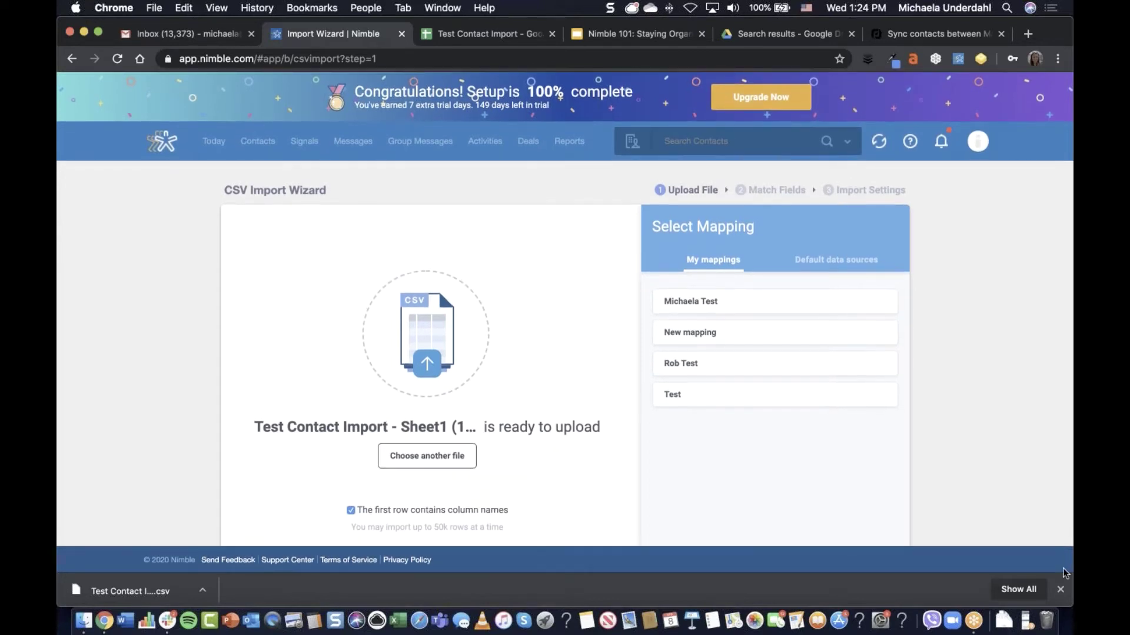
pyautogui.click(1061, 589)
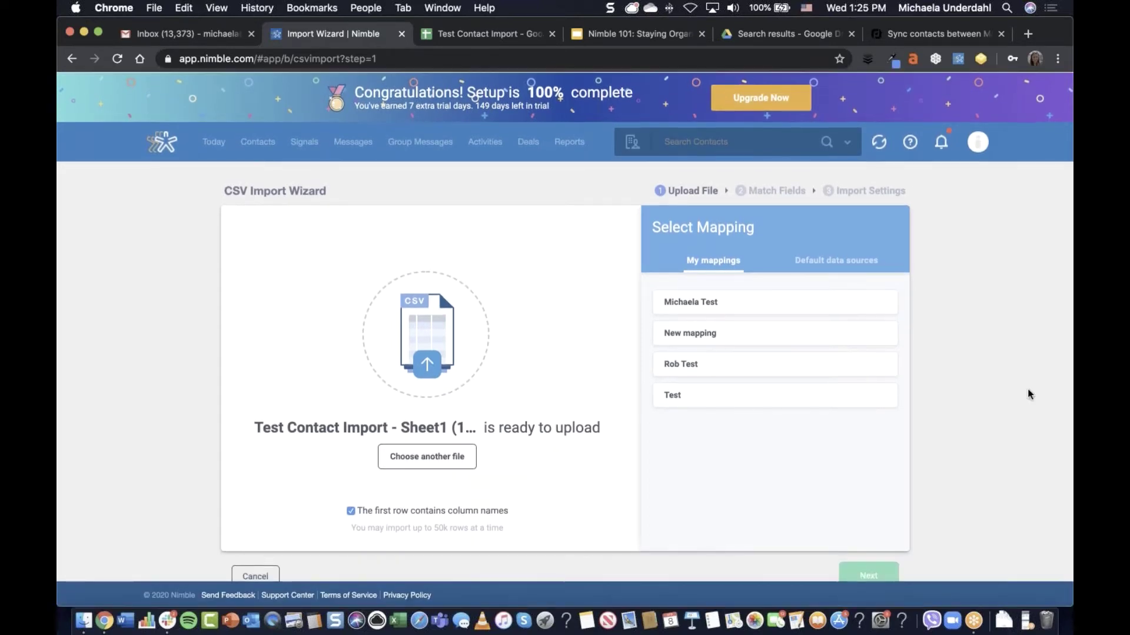
# Review the saved mappings and the full list of default data sources, and return to the saved mappings
pyautogui.scroll(1, 1027, 394)
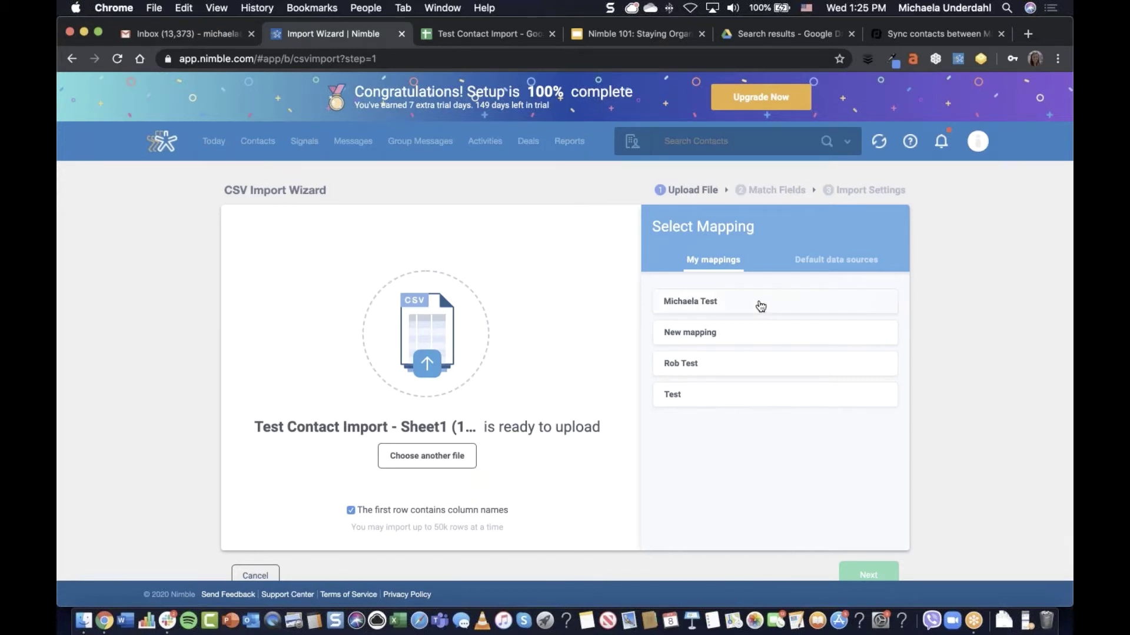
pyautogui.scroll(1, 565, 353)
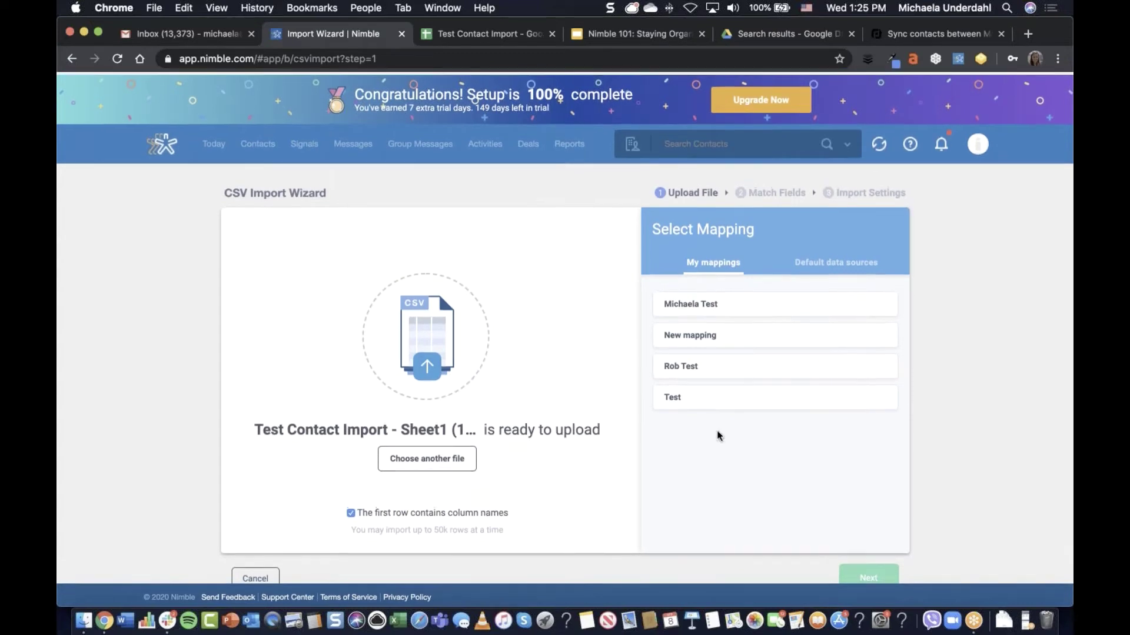
pyautogui.scroll(-1, 713, 457)
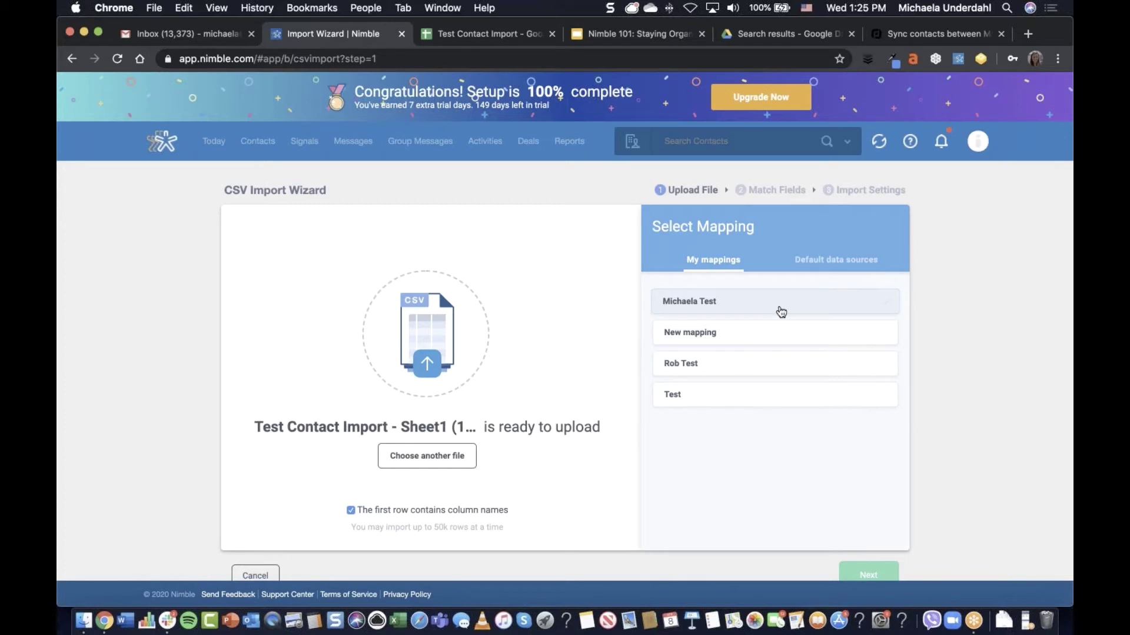
pyautogui.click(839, 261)
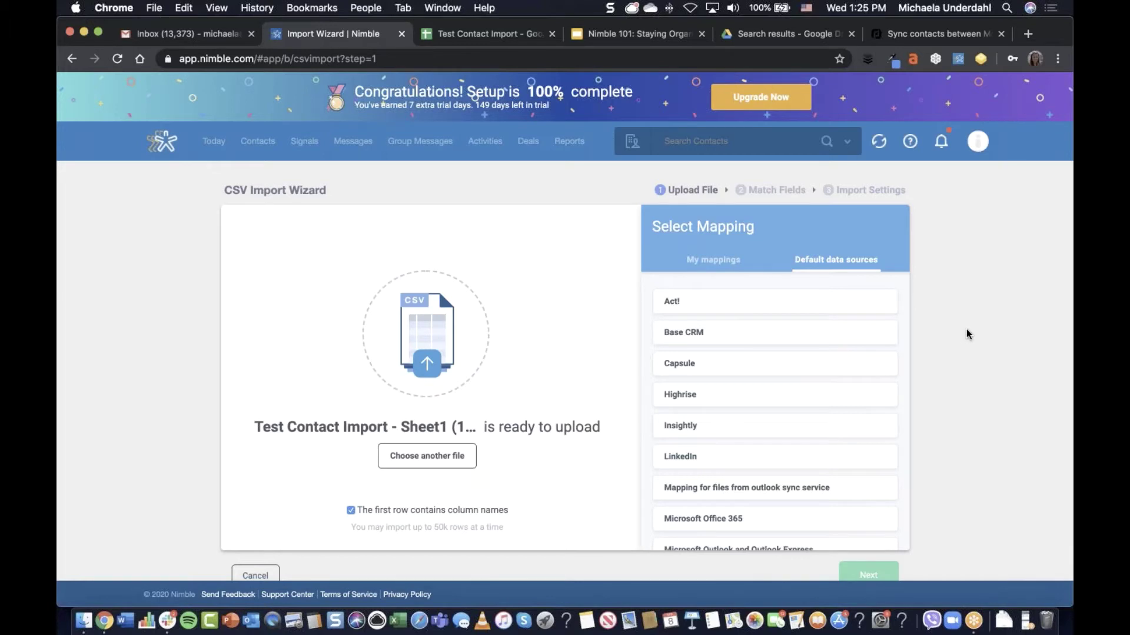
pyautogui.scroll(-1, 966, 330)
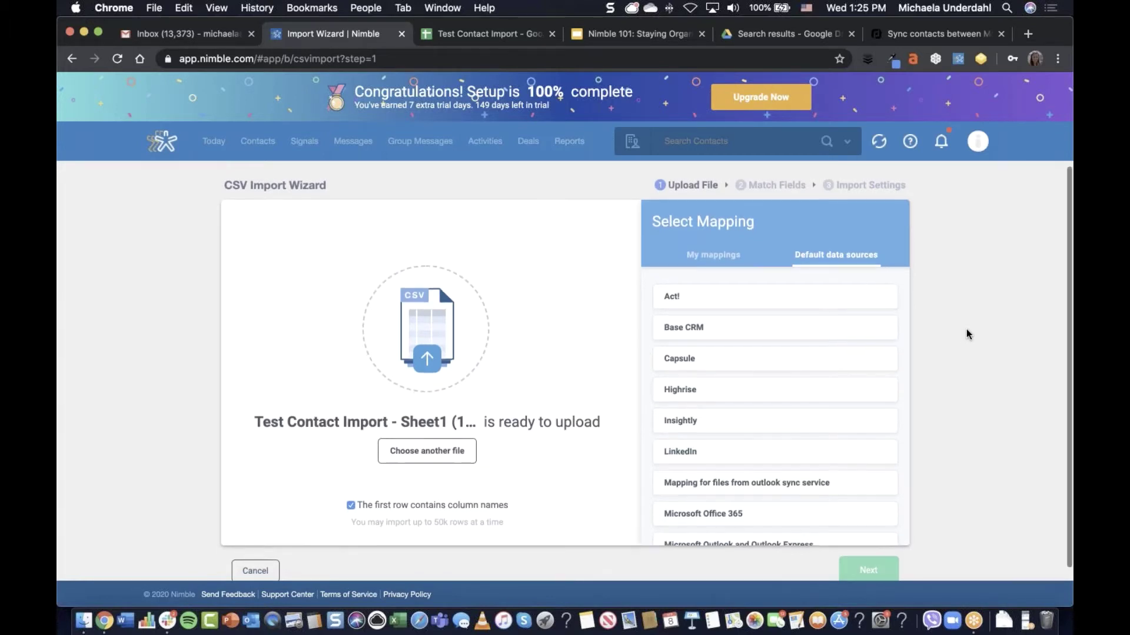
pyautogui.scroll(-8, 769, 383)
pyautogui.rightClick(769, 383)
pyautogui.press('Escape')
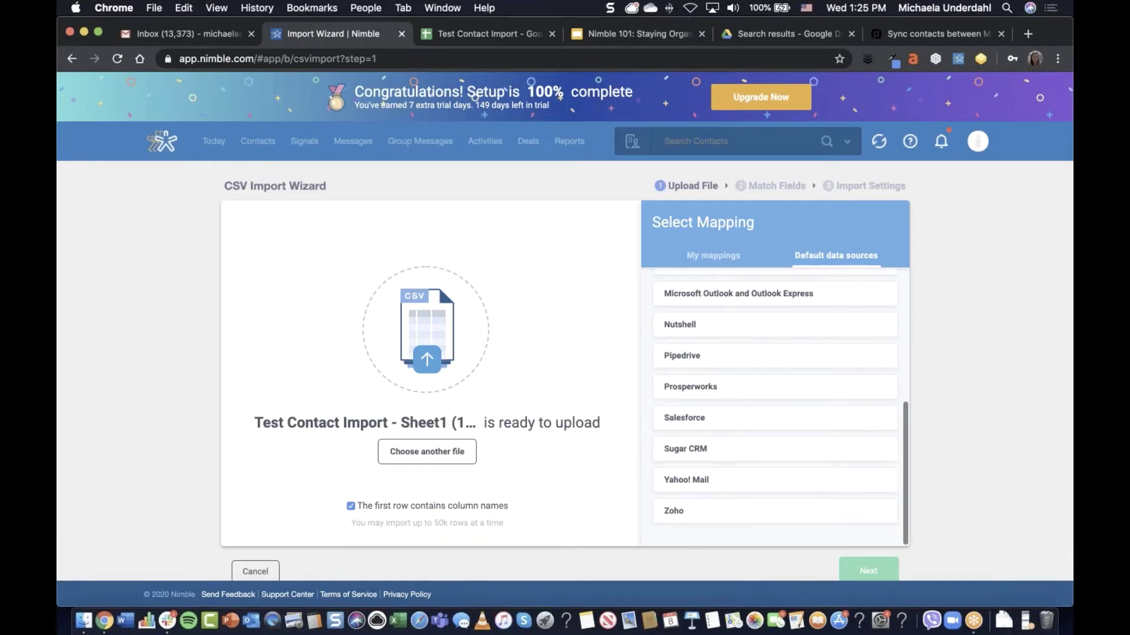
pyautogui.scroll(10, 768, 412)
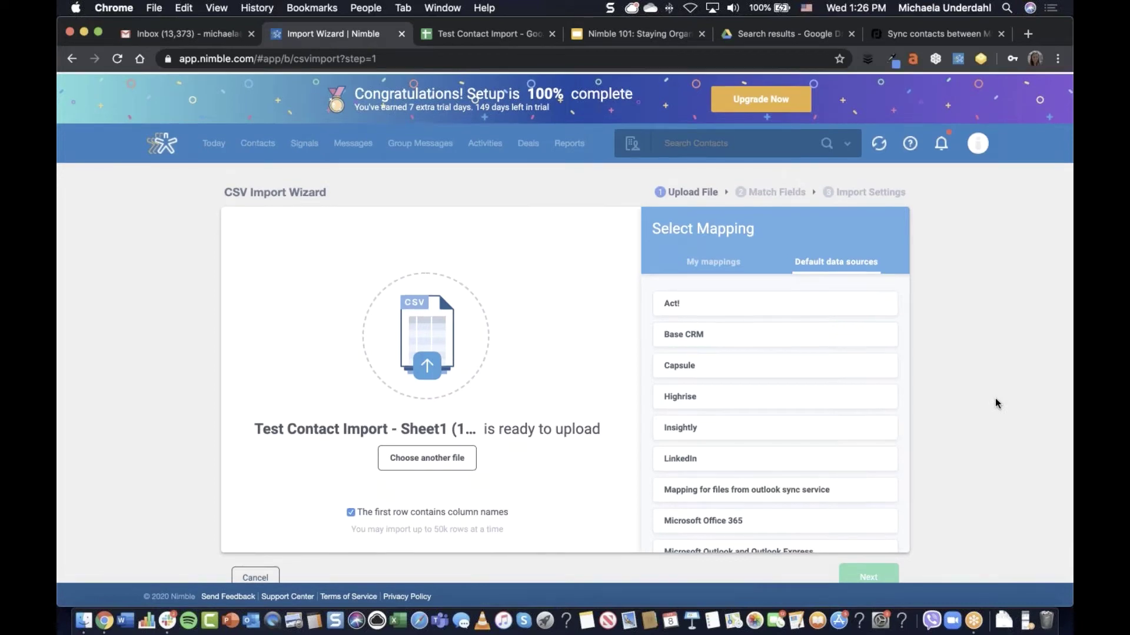
pyautogui.click(740, 262)
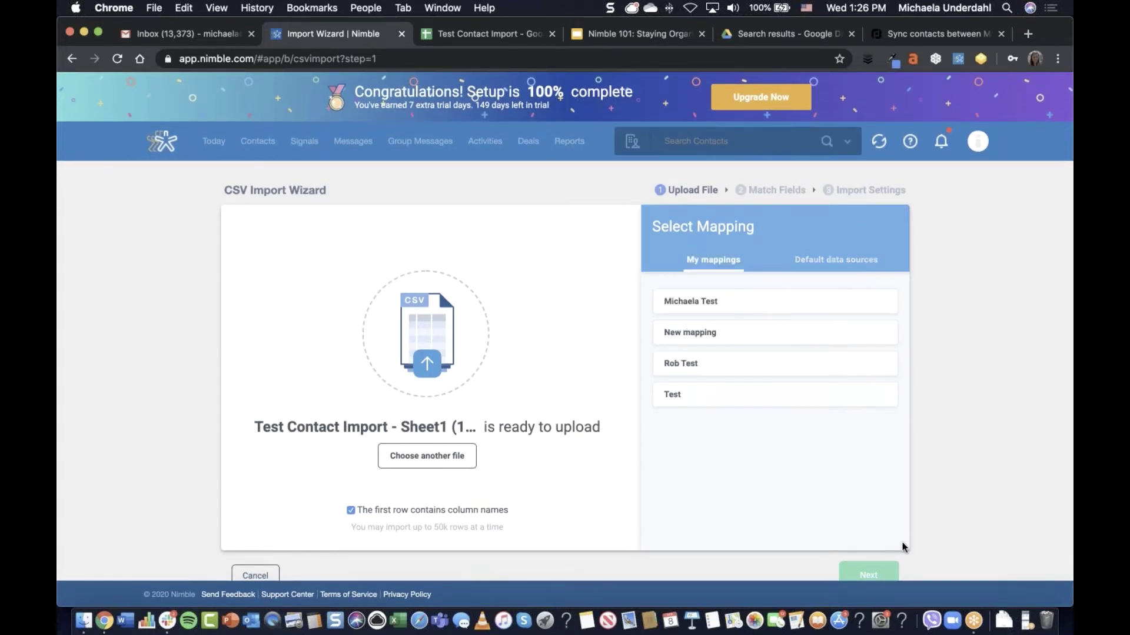
# Continue to Match Fields without selecting a saved mapping and look over the column assignments
pyautogui.scroll(-1, 904, 547)
pyautogui.click(871, 558)
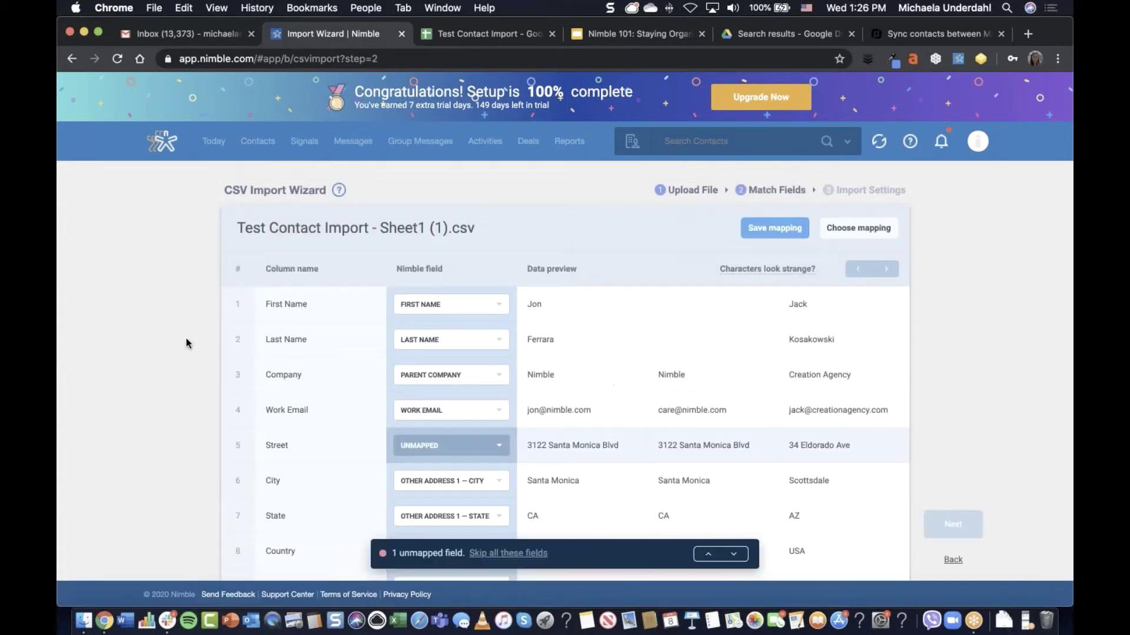
pyautogui.scroll(-2, 150, 379)
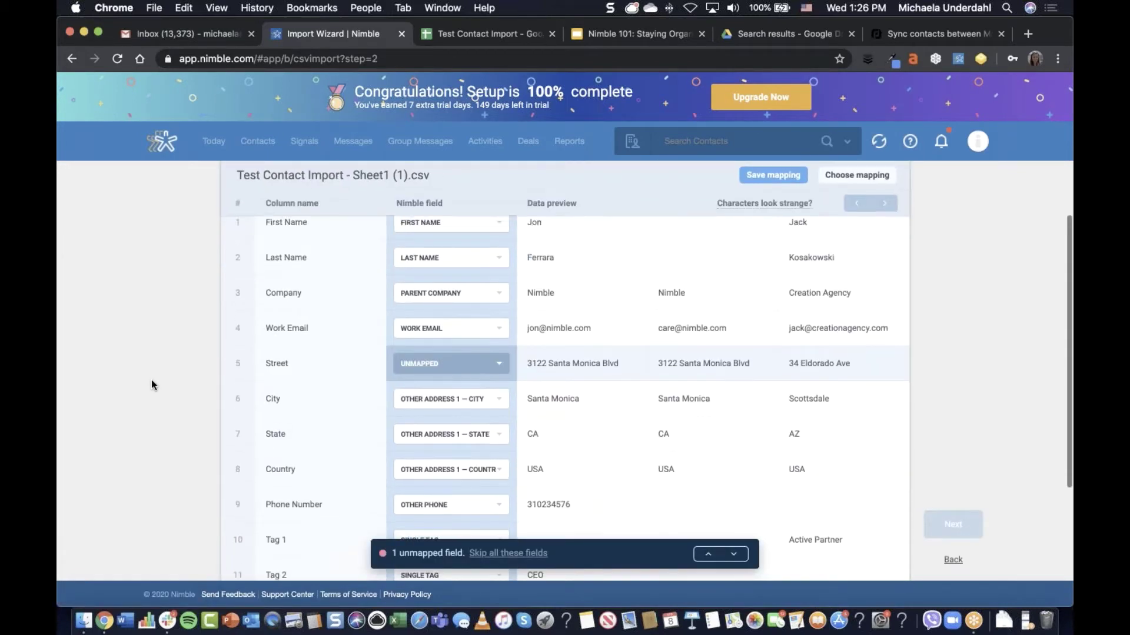
pyautogui.scroll(1, 150, 380)
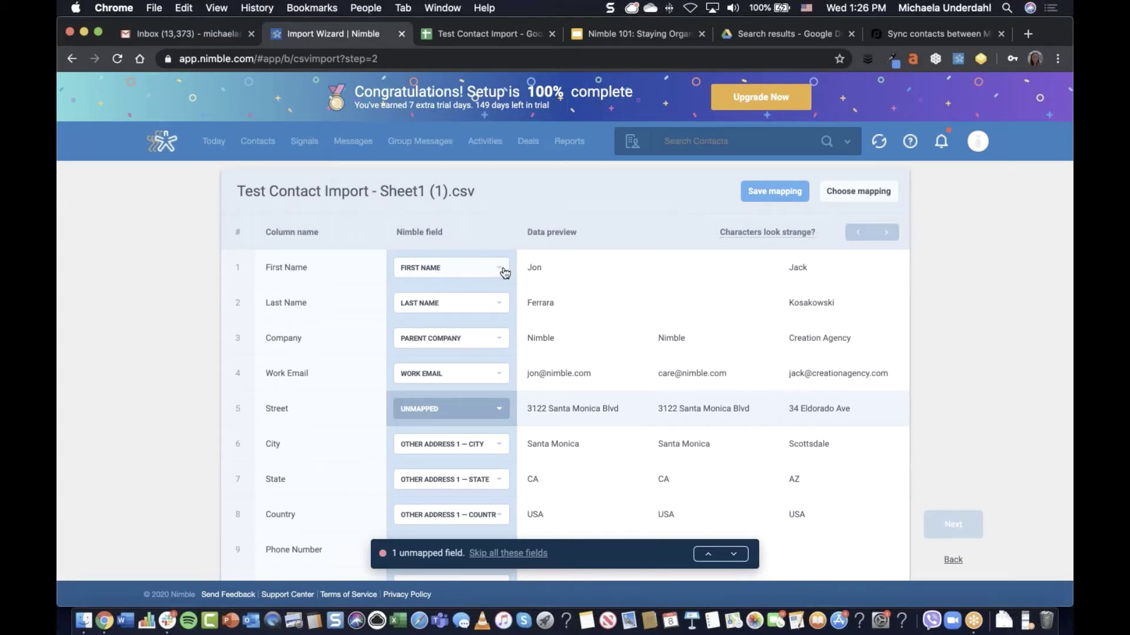
# Search the Nimble fields available for the First Name column for "name" and close the list without choosing one
pyautogui.click(444, 273)
pyautogui.click(365, 271)
pyautogui.click(499, 272)
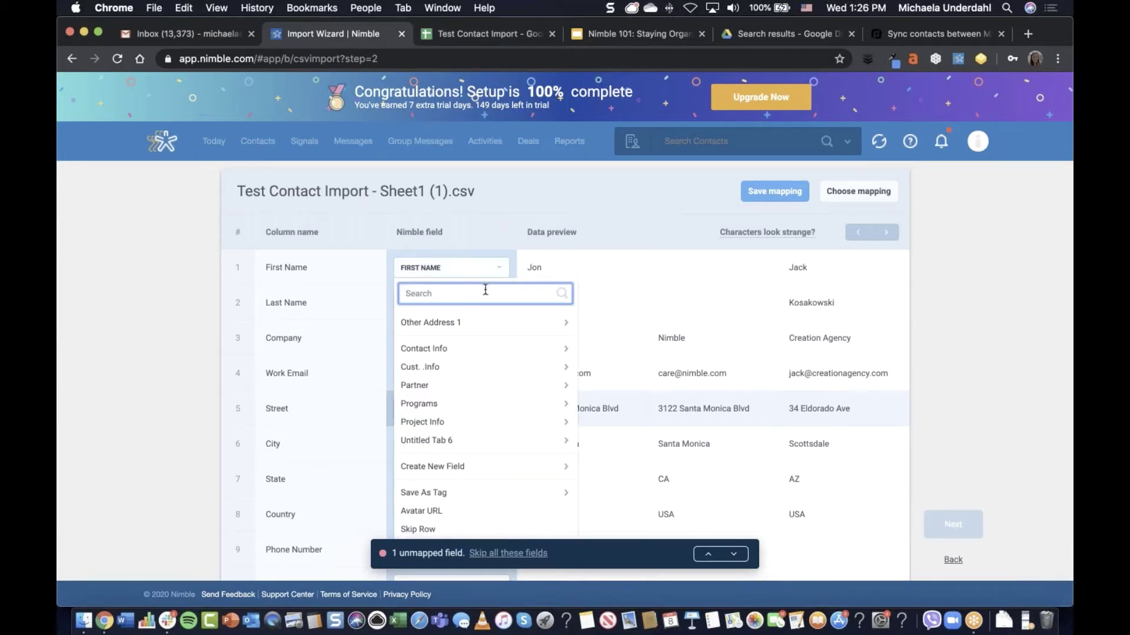
pyautogui.write('name')
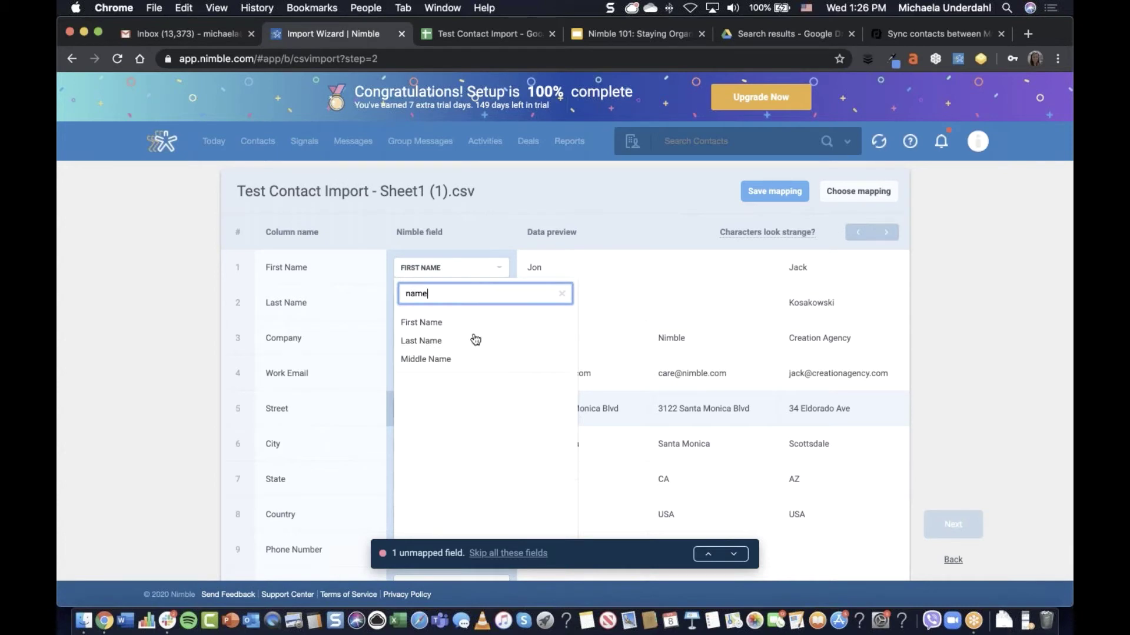
pyautogui.click(160, 306)
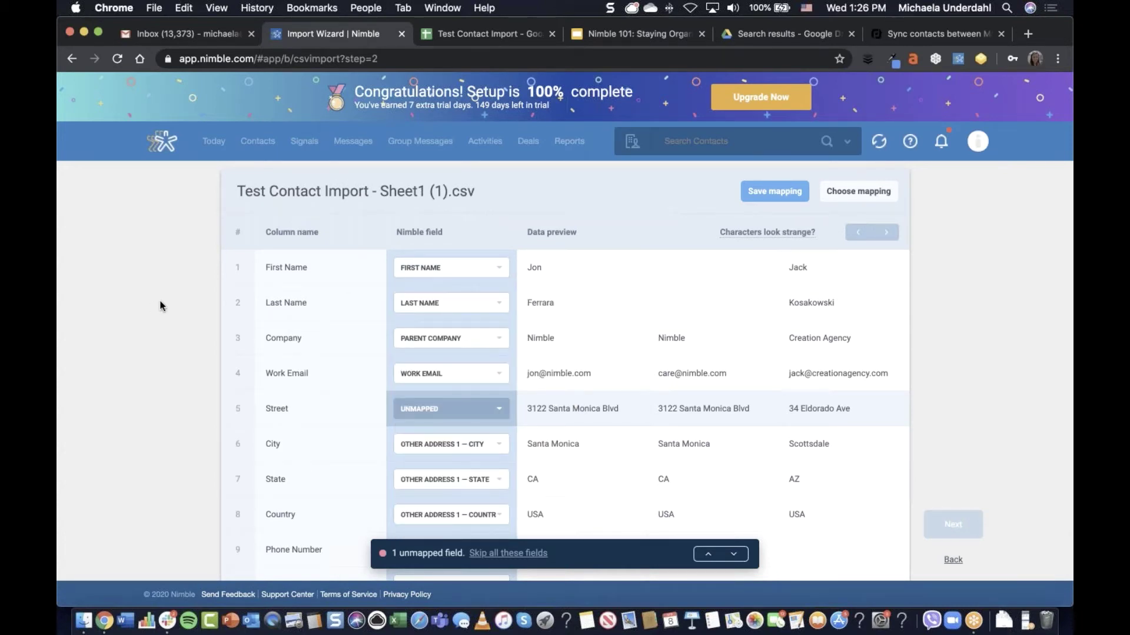
# Search the Nimble fields for "street" and map the Street column to Address (Other) 1 – Street 1
pyautogui.scroll(-3, 160, 306)
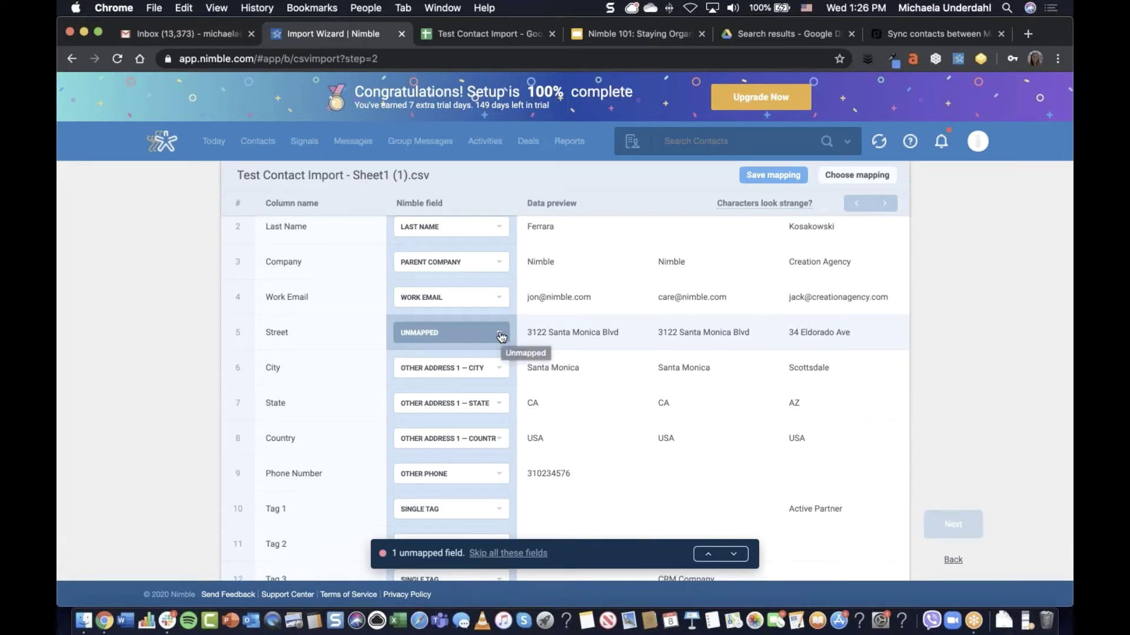
pyautogui.scroll(-1, 471, 338)
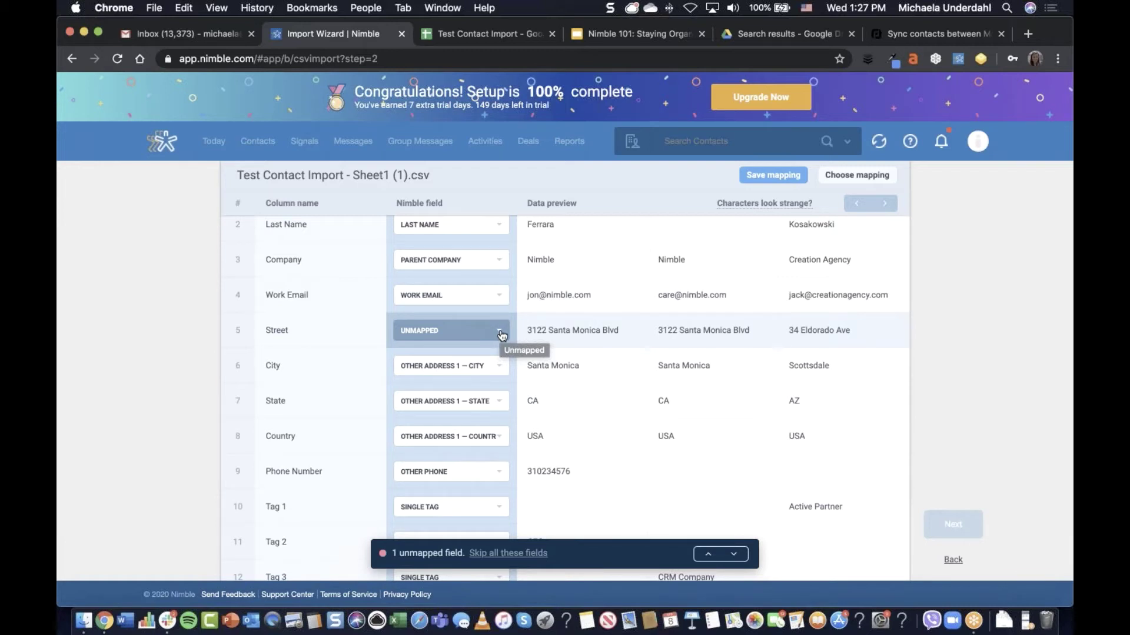
pyautogui.click(500, 333)
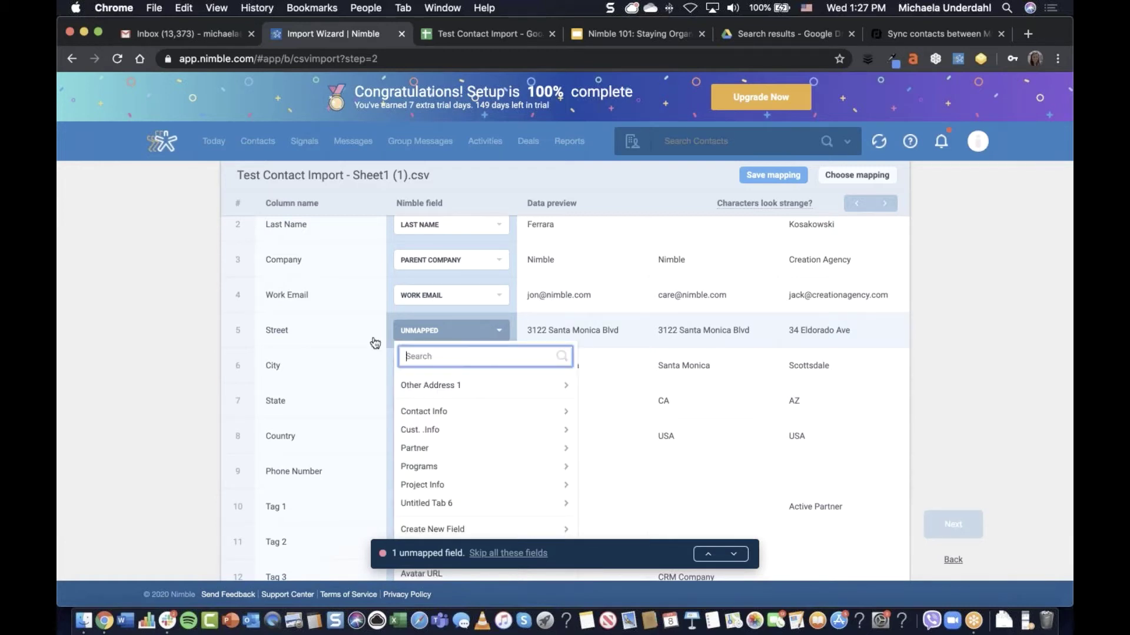
pyautogui.click(200, 332)
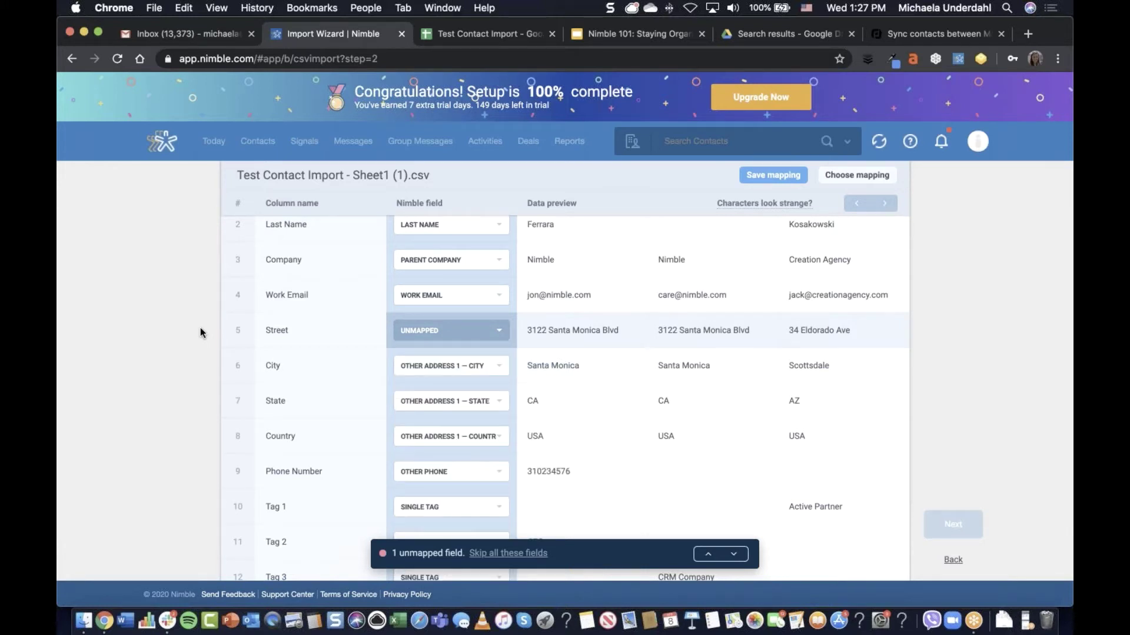
pyautogui.click(499, 330)
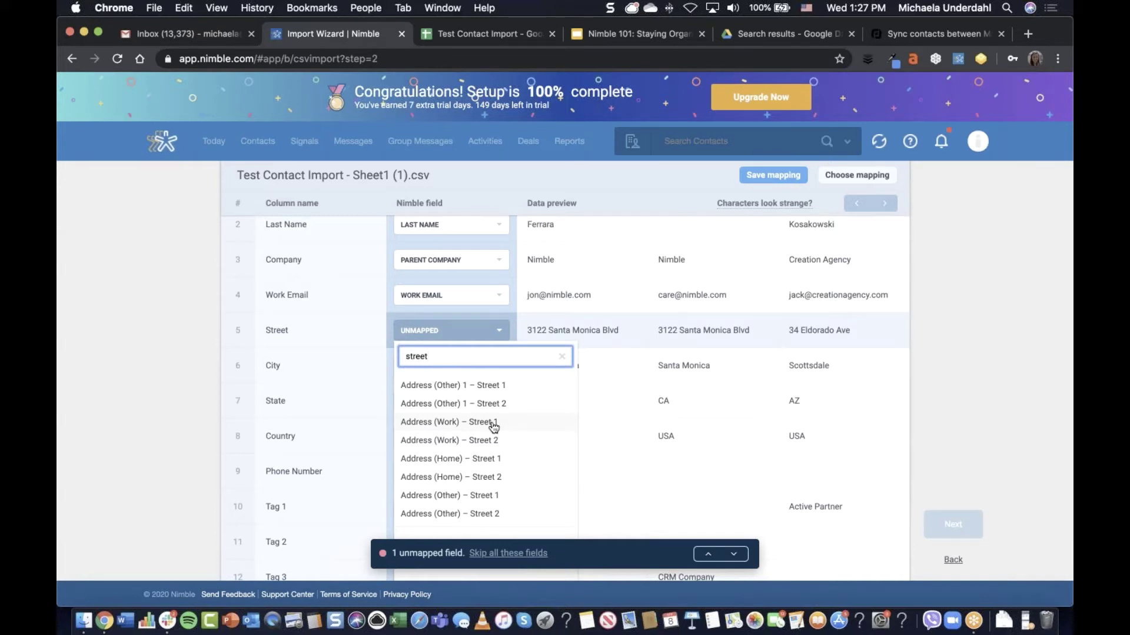
pyautogui.click(499, 386)
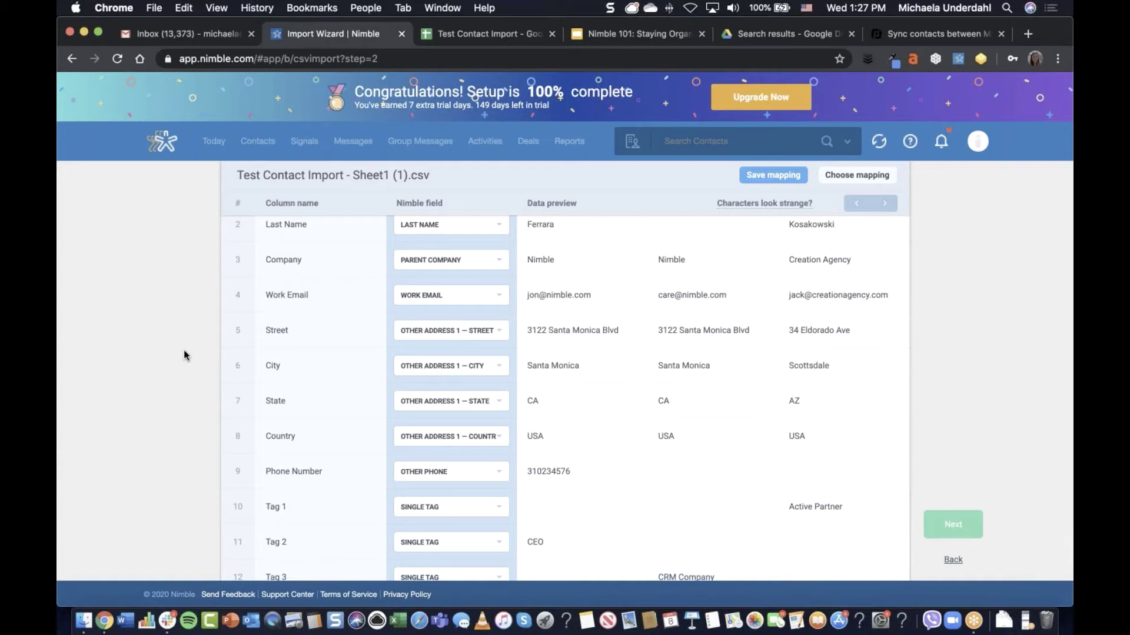
# Check the remaining column mappings down to Lead Type and continue to Import Settings
pyautogui.scroll(-3, 184, 351)
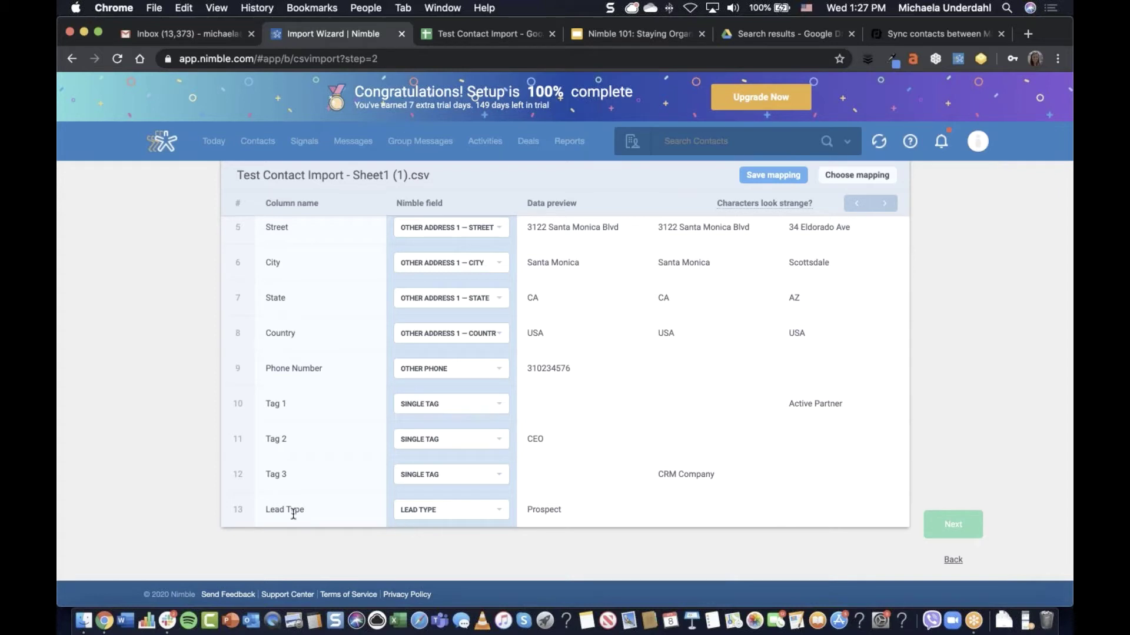
pyautogui.moveTo(266, 511); pyautogui.dragTo(327, 513)
pyautogui.click(327, 513)
pyautogui.tripleClick(295, 509)
pyautogui.scroll(2, 1035, 448)
pyautogui.scroll(1, 954, 524)
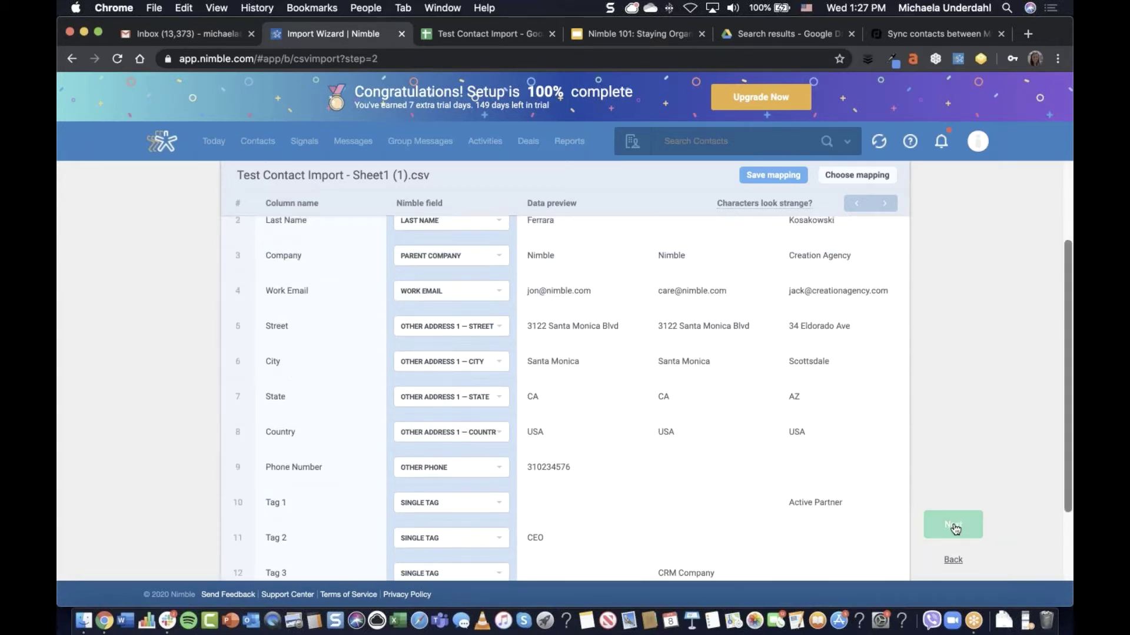
pyautogui.click(953, 529)
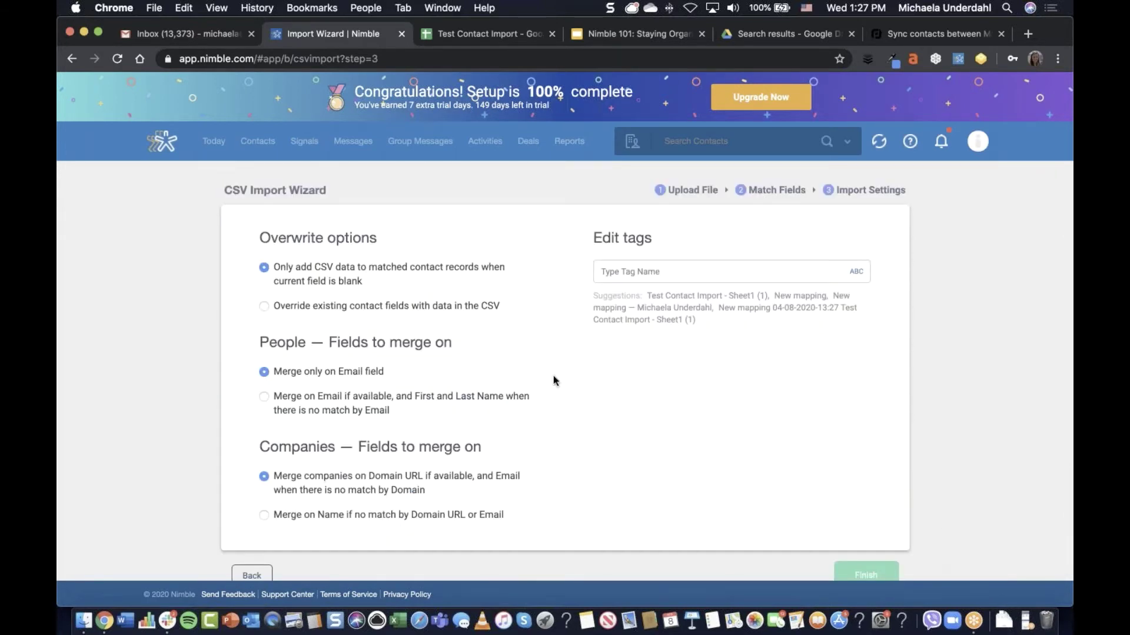
# Review the overwrite, people-merge, company-merge and tag settings, keeping CSV data limited to filling blank fields on matched contacts
pyautogui.scroll(-1, 553, 380)
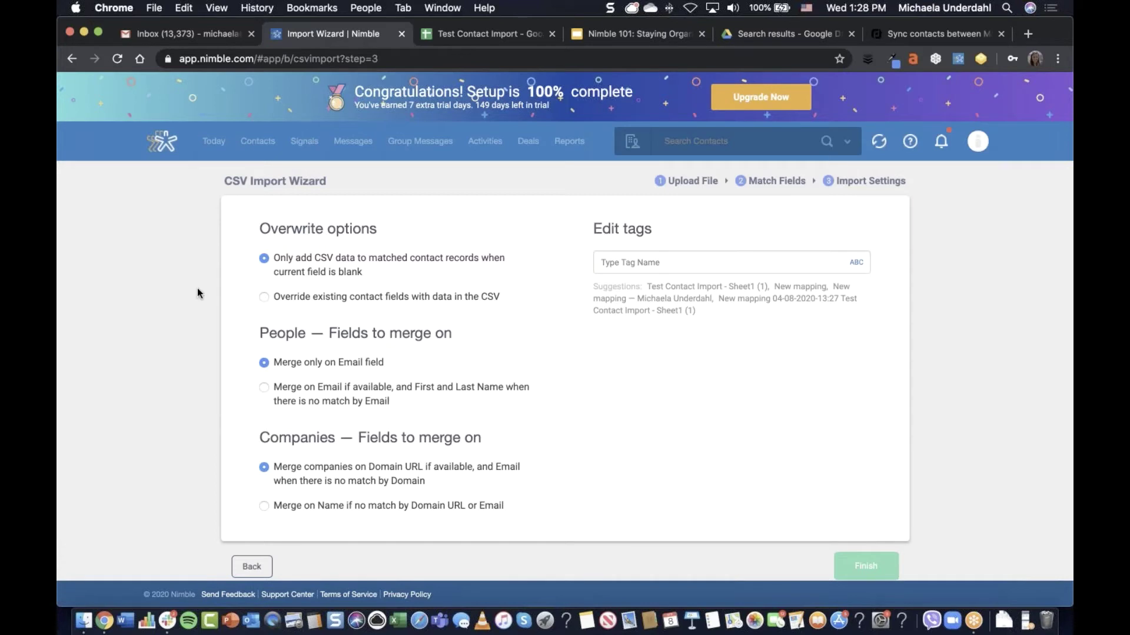
pyautogui.scroll(-1, 196, 288)
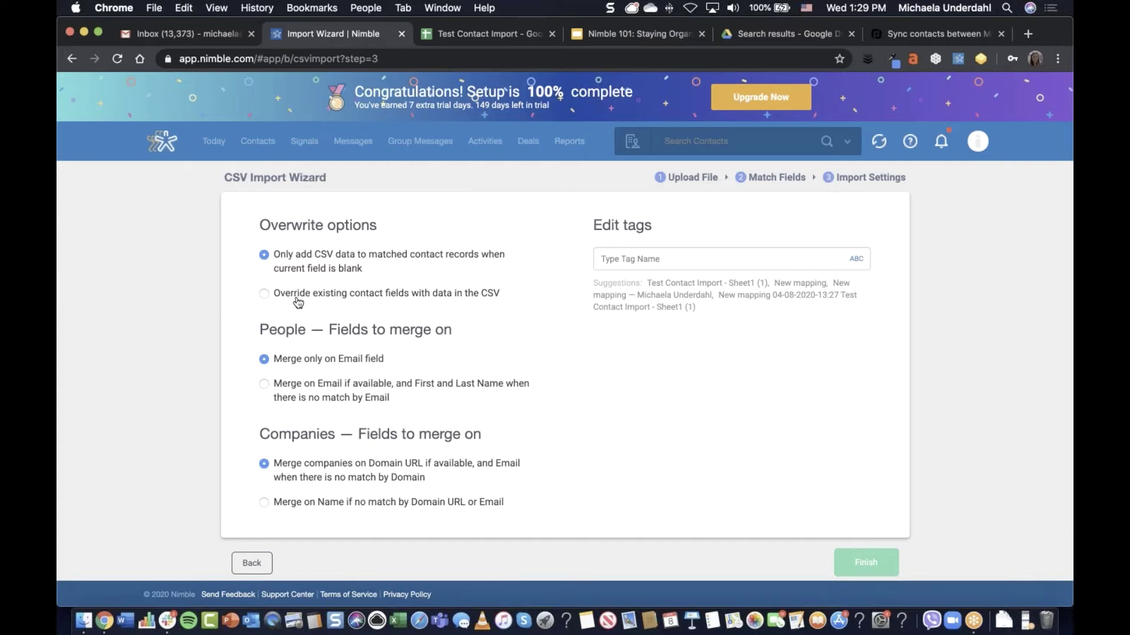
pyautogui.click(509, 300)
pyautogui.click(263, 255)
pyautogui.scroll(-1, 244, 305)
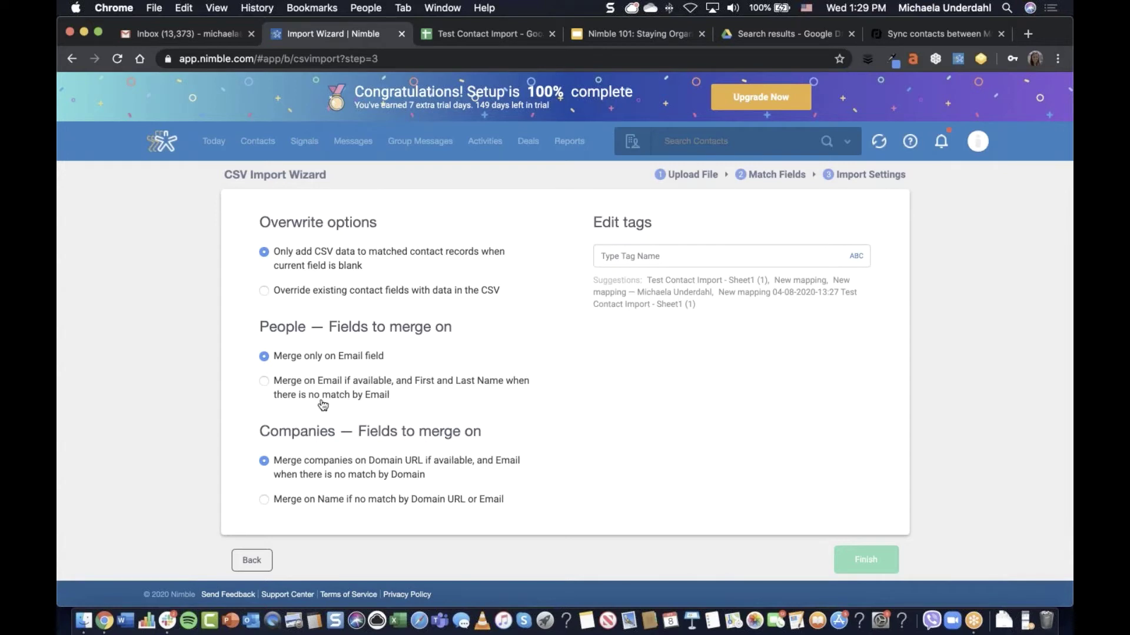
pyautogui.scroll(-1, 410, 399)
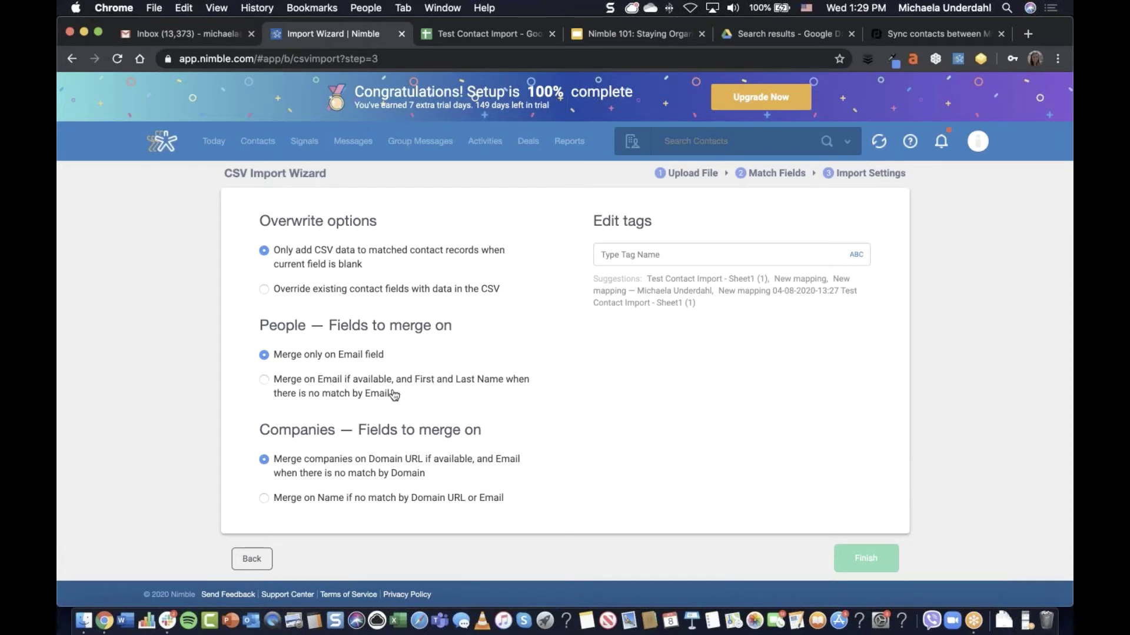
pyautogui.scroll(-1, 393, 394)
pyautogui.scroll(1, 393, 395)
pyautogui.scroll(1, 853, 280)
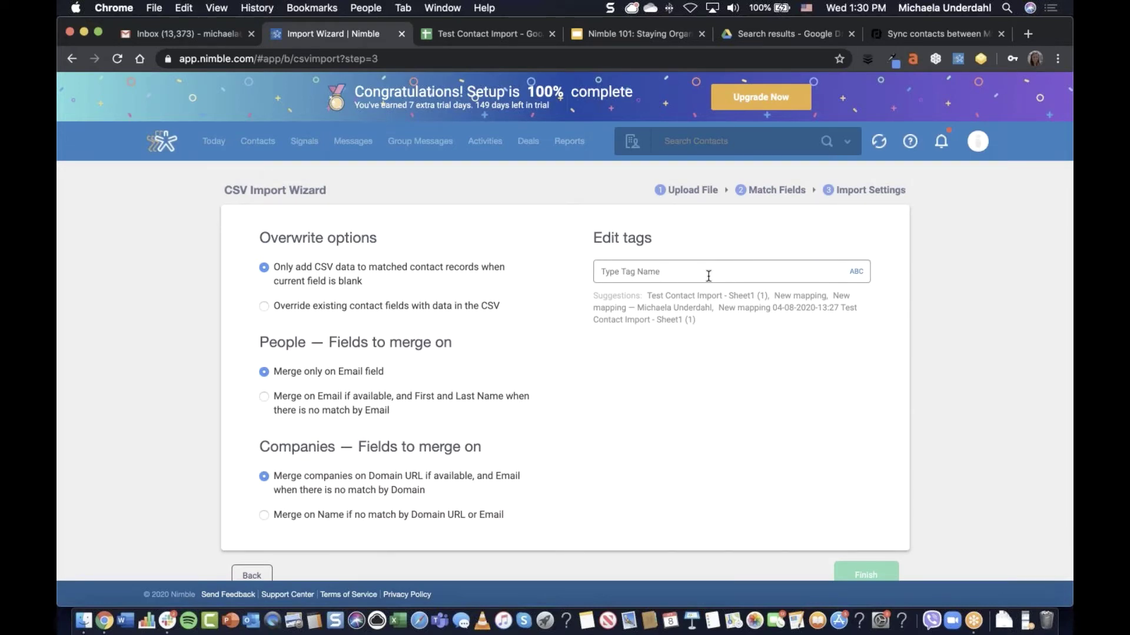
# Finish the CSV import with the current settings and no tags, and go back to Nimble
pyautogui.scroll(-1, 770, 346)
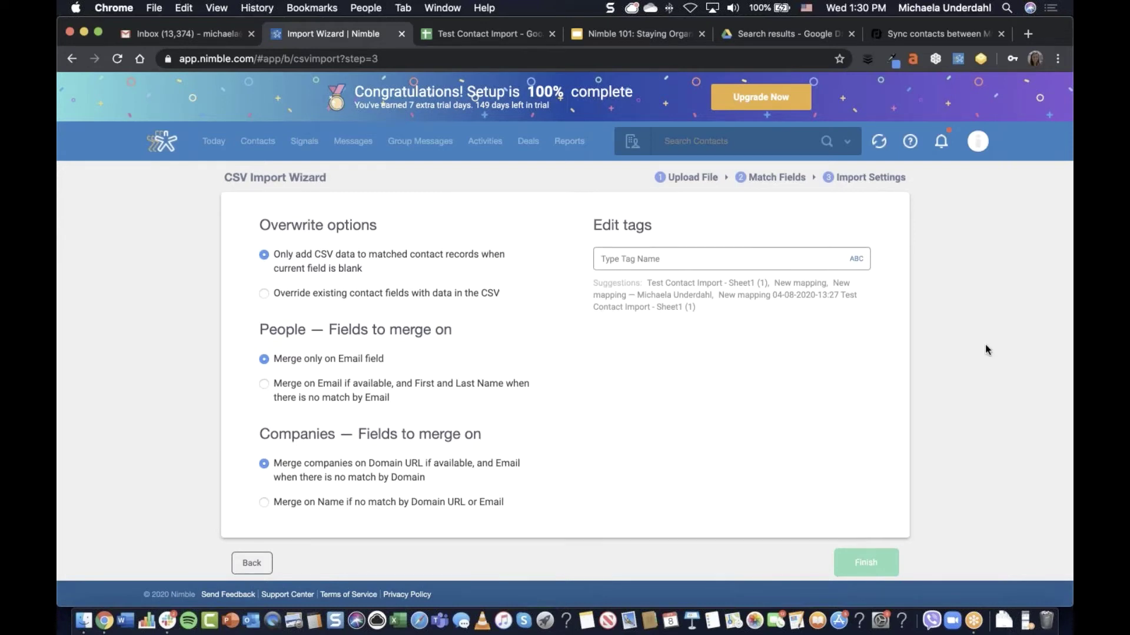
pyautogui.scroll(-1, 862, 556)
pyautogui.click(867, 562)
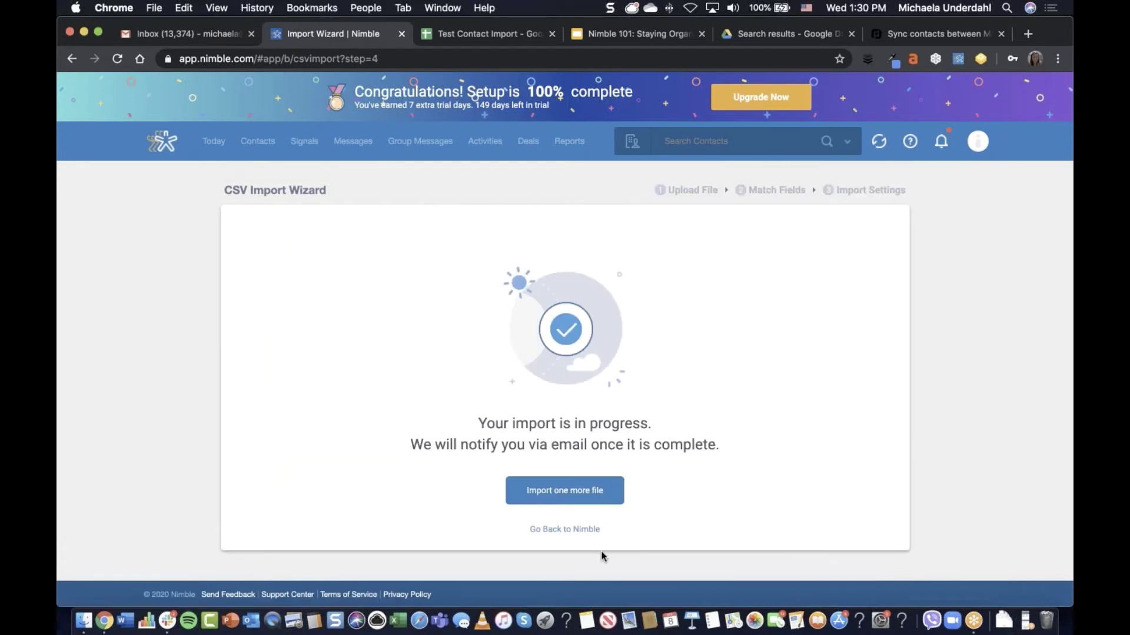
pyautogui.click(565, 529)
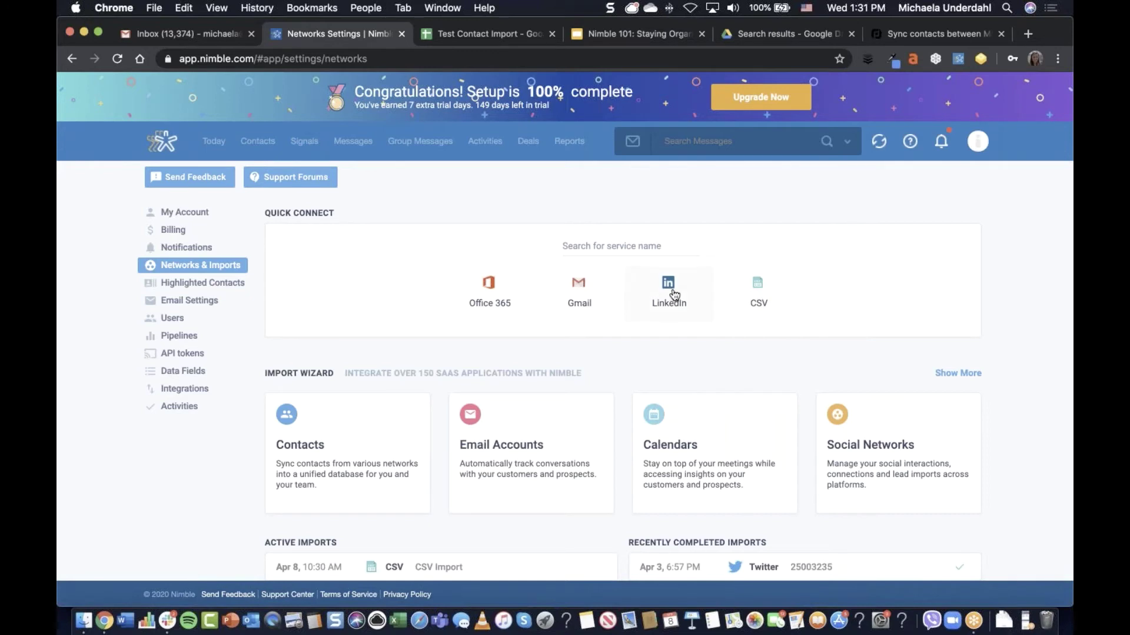
# Open the LinkedIn import option and read the instructions for exporting connections as CSV
pyautogui.click(675, 296)
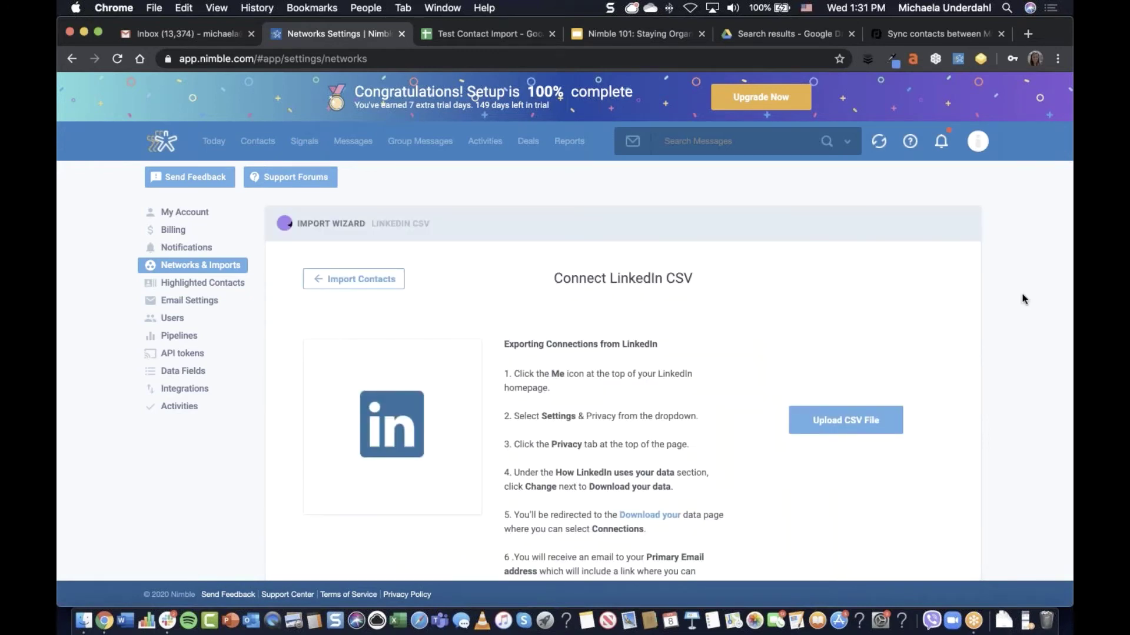
pyautogui.scroll(-1, 1022, 294)
pyautogui.scroll(1, 1022, 294)
pyautogui.scroll(-2, 1023, 295)
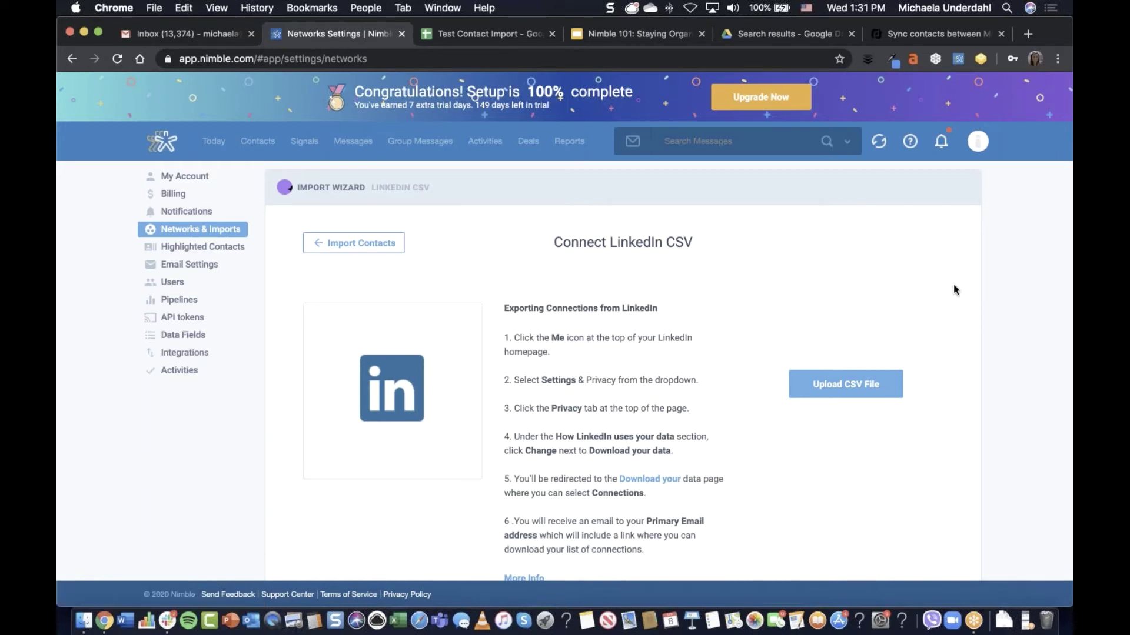
pyautogui.scroll(-1, 954, 289)
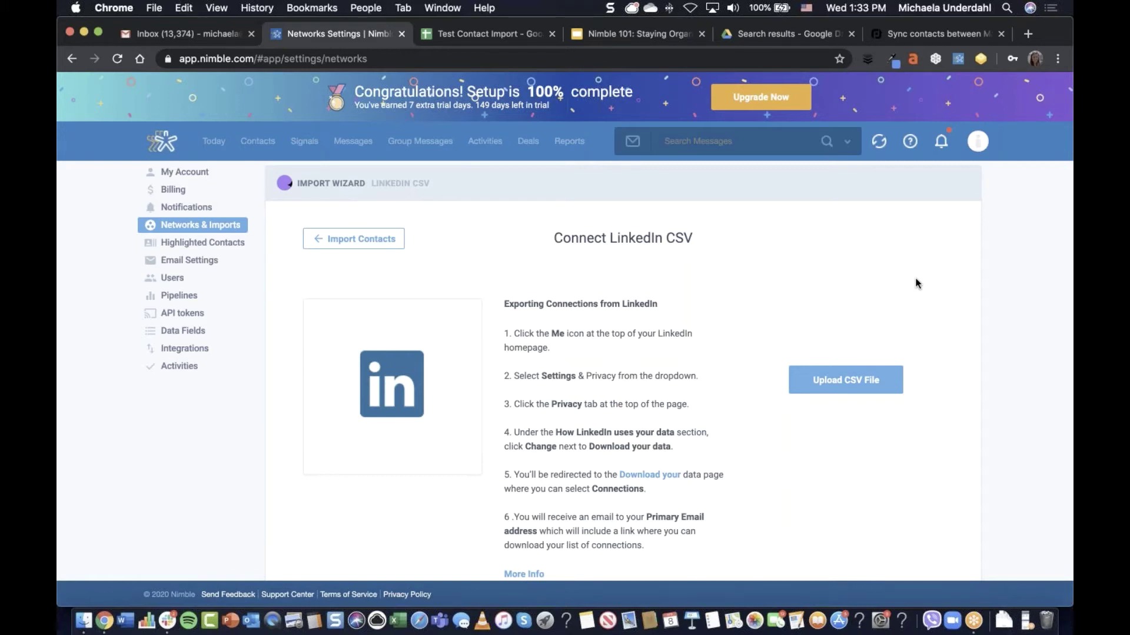
pyautogui.scroll(-1, 916, 284)
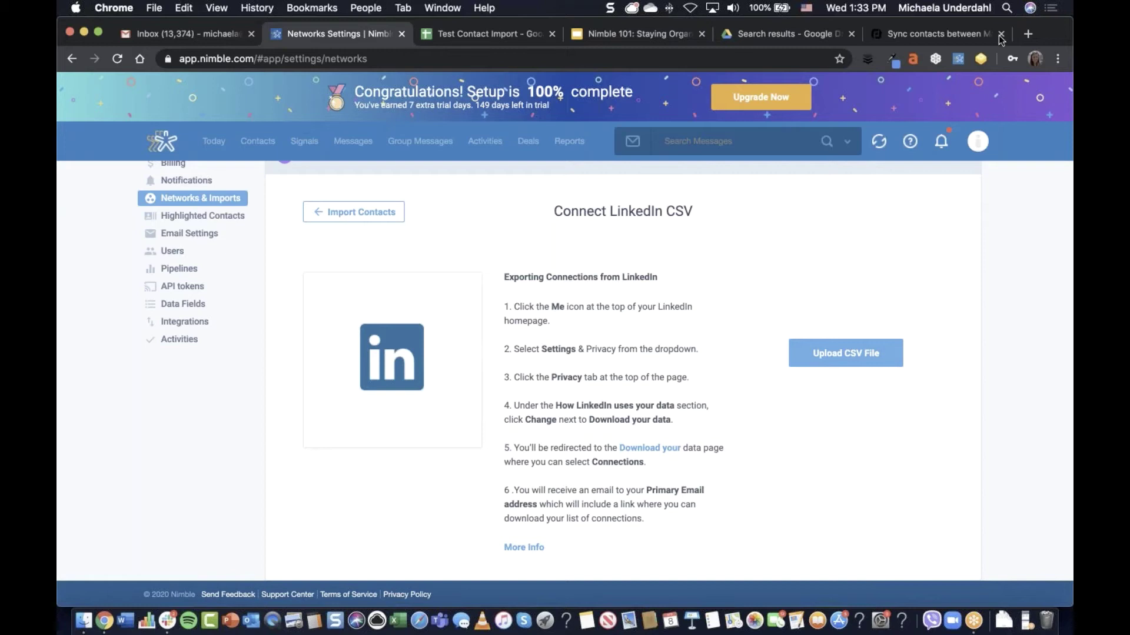
# Open linkedin.com/feed/ in a new browser tab and view the first post author's Live Profile in the Nimble extension
pyautogui.click(1028, 35)
pyautogui.write('linkedin.com/feed/')
pyautogui.press('Return')
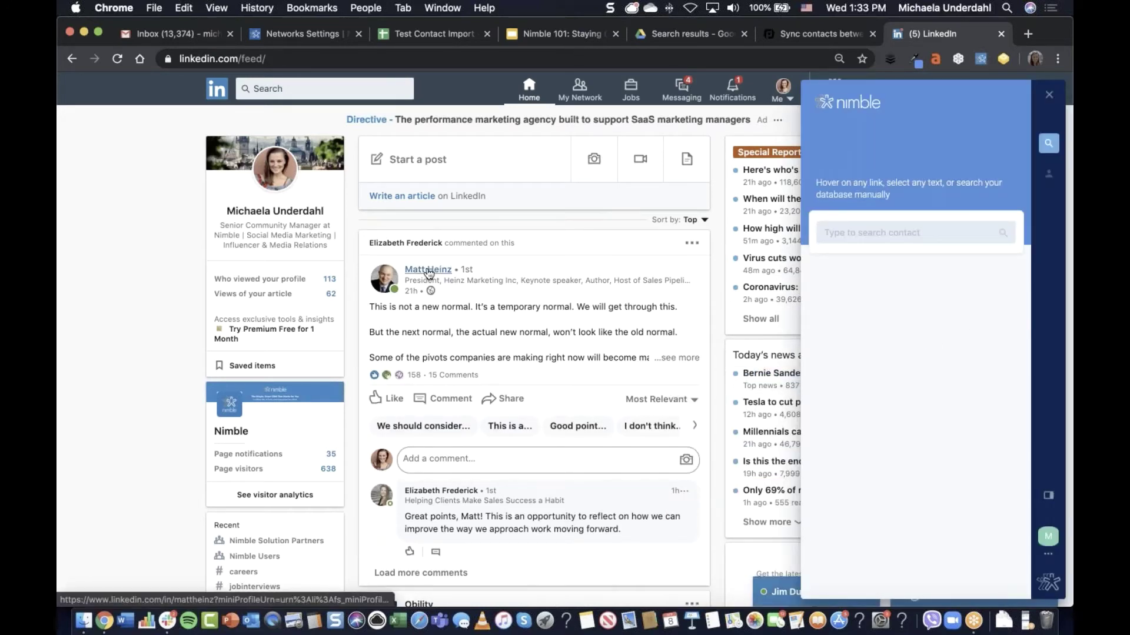
pyautogui.moveTo(428, 272)
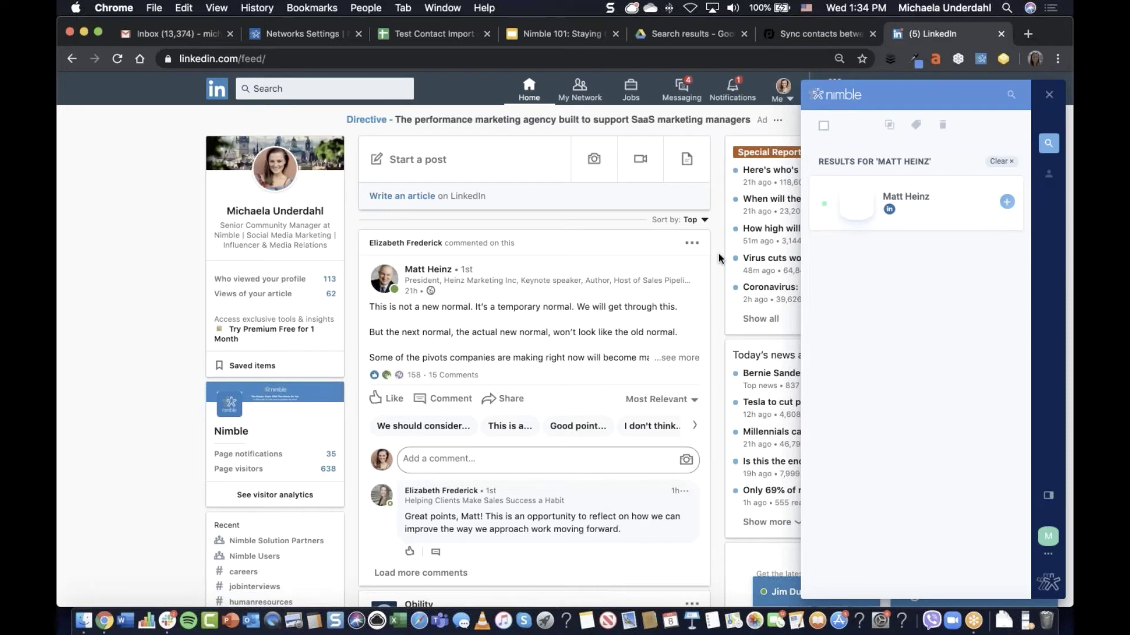
pyautogui.click(945, 208)
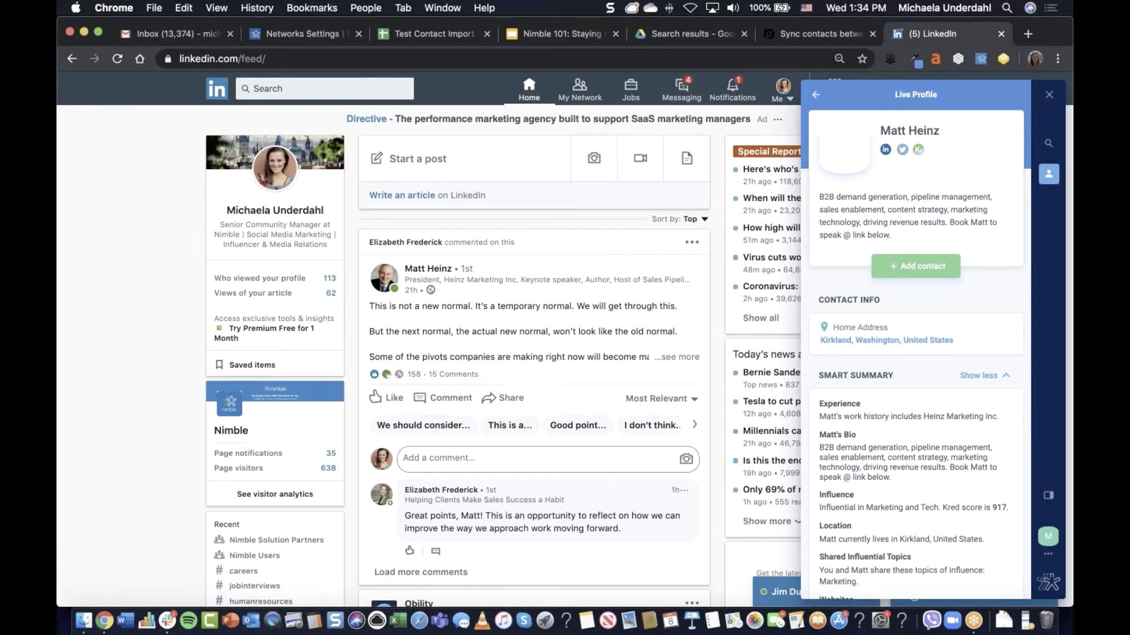
# Look through the author's social profiles and smart summary and add the author as a Nimble contact
pyautogui.moveTo(905, 152)
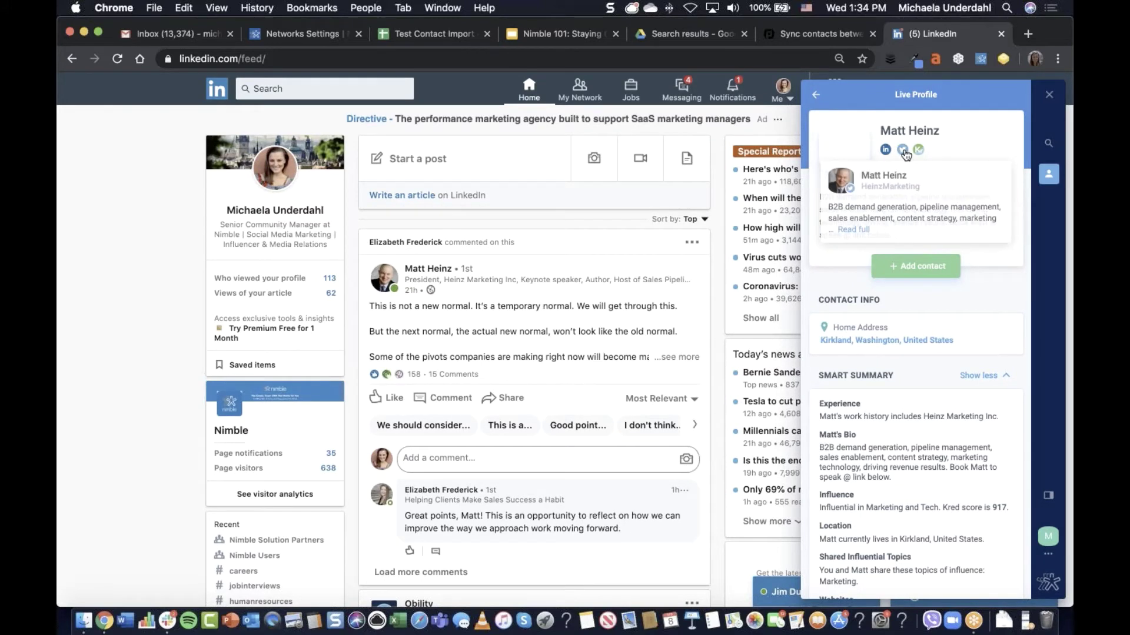
pyautogui.scroll(-2, 1003, 302)
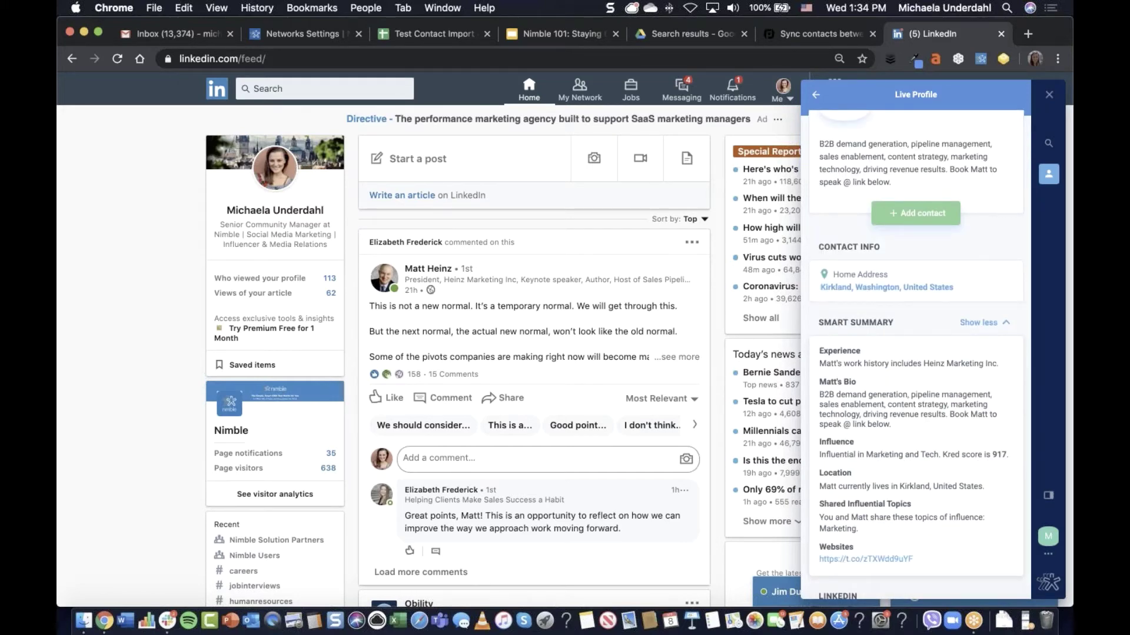
pyautogui.scroll(-10, 918, 405)
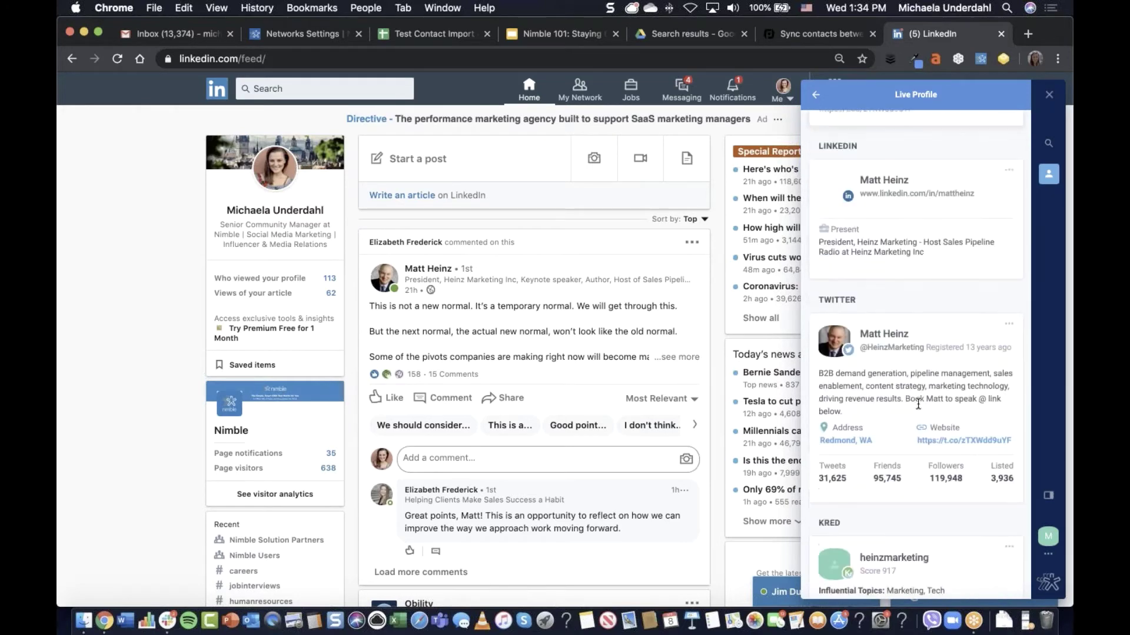
pyautogui.scroll(10, 918, 405)
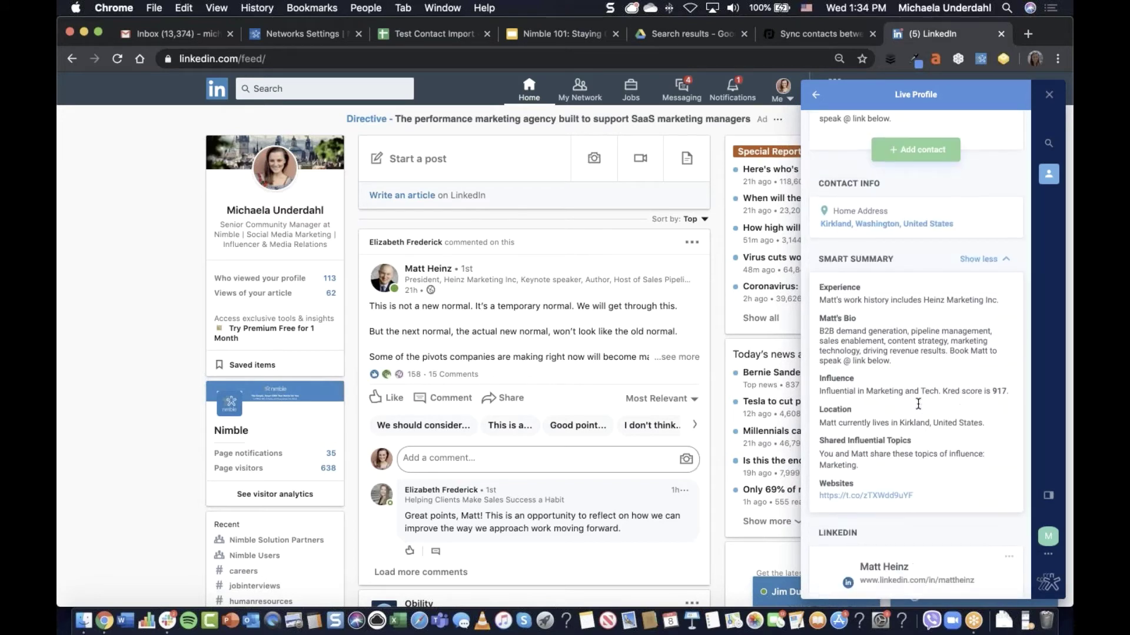
pyautogui.click(924, 269)
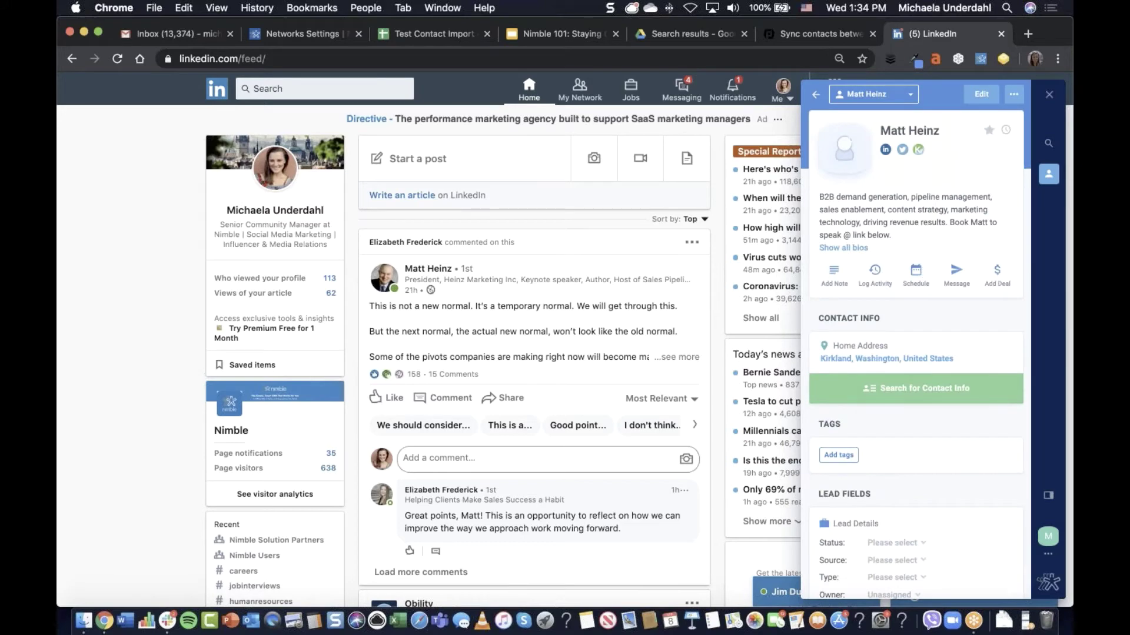
# Change the new contact's photo to the picture from the Twitter profile and save it
pyautogui.click(844, 140)
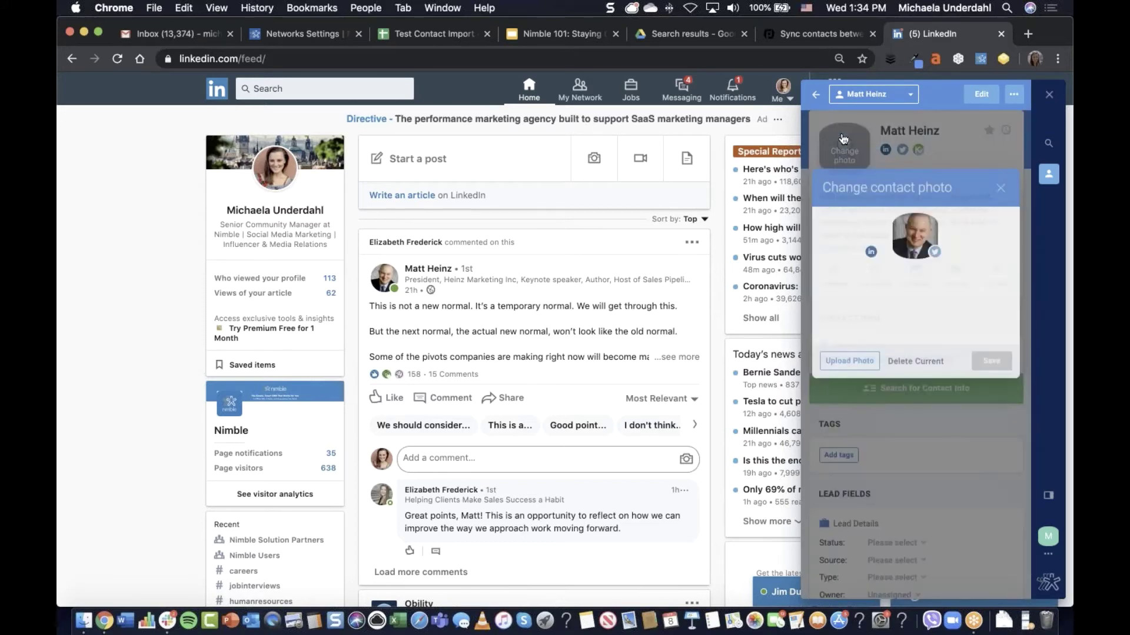
pyautogui.click(915, 250)
pyautogui.scroll(-2, 1006, 385)
pyautogui.click(991, 304)
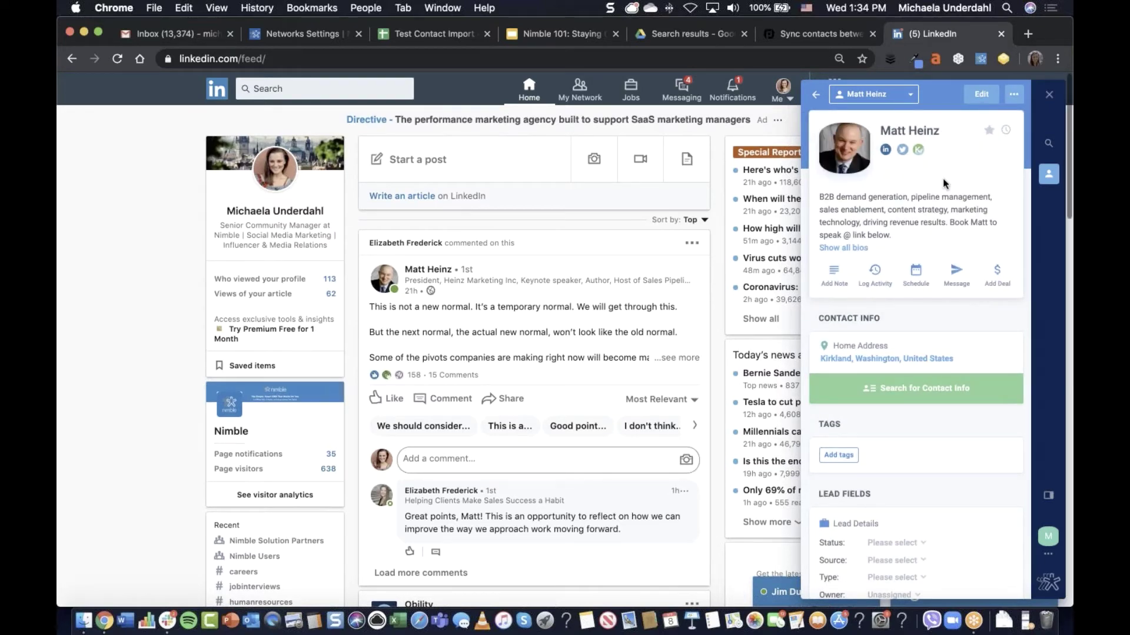
# Examine the contact's record, including the lead status choices, smart summary and interactions, without setting a status
pyautogui.scroll(-3, 925, 240)
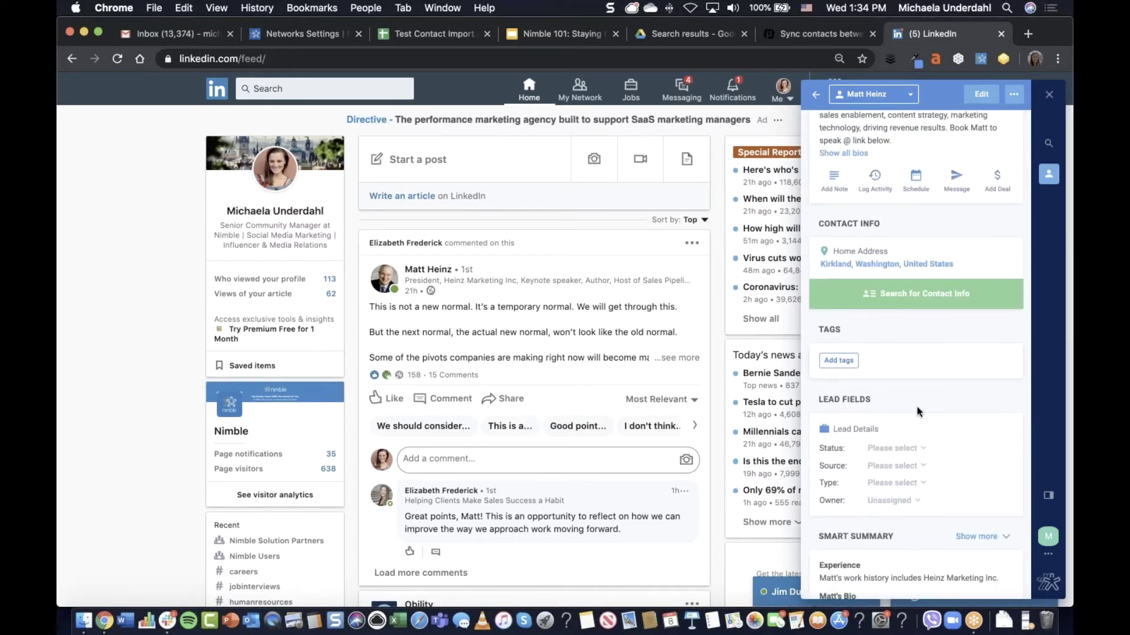
pyautogui.scroll(-3, 916, 408)
pyautogui.click(899, 365)
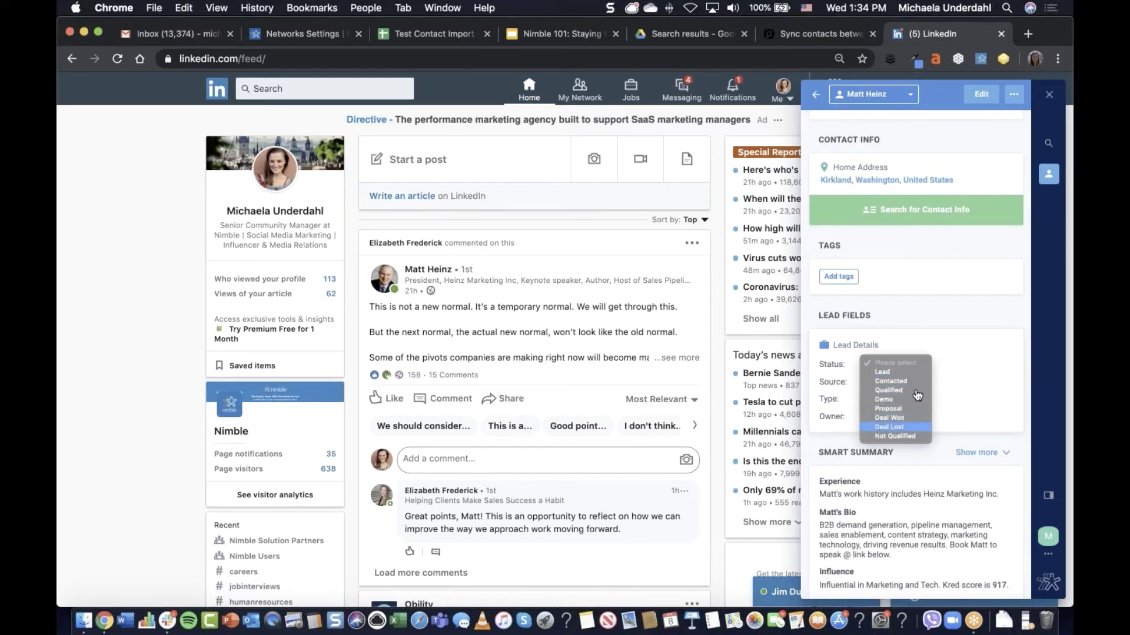
pyautogui.click(962, 340)
pyautogui.scroll(-5, 918, 383)
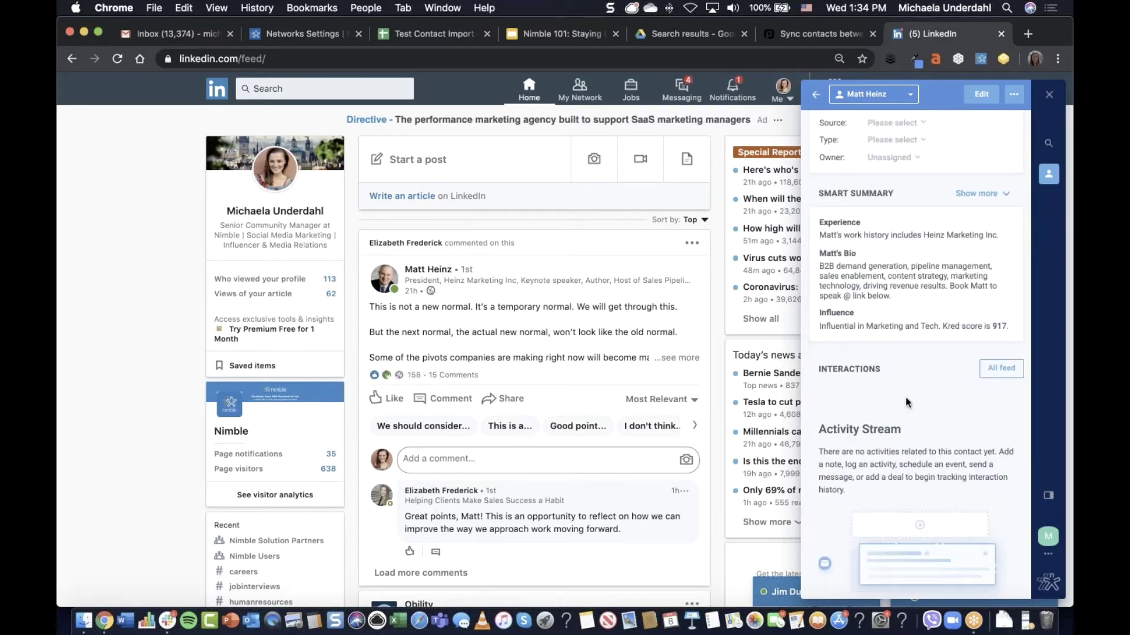
pyautogui.scroll(1, 906, 402)
pyautogui.scroll(1, 903, 400)
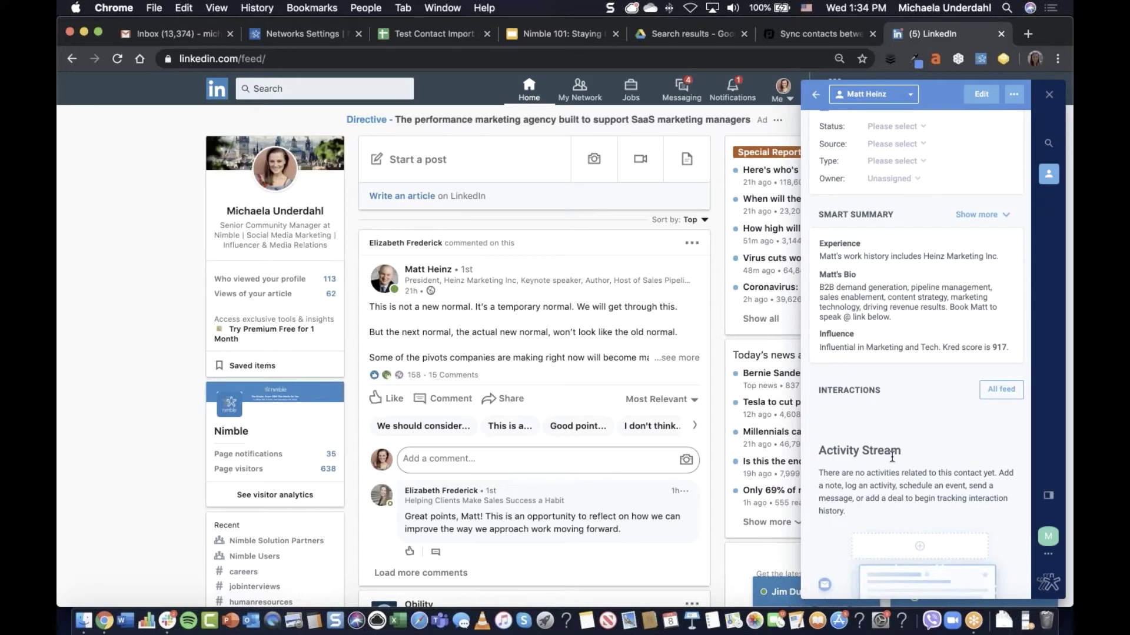
pyautogui.scroll(10, 892, 458)
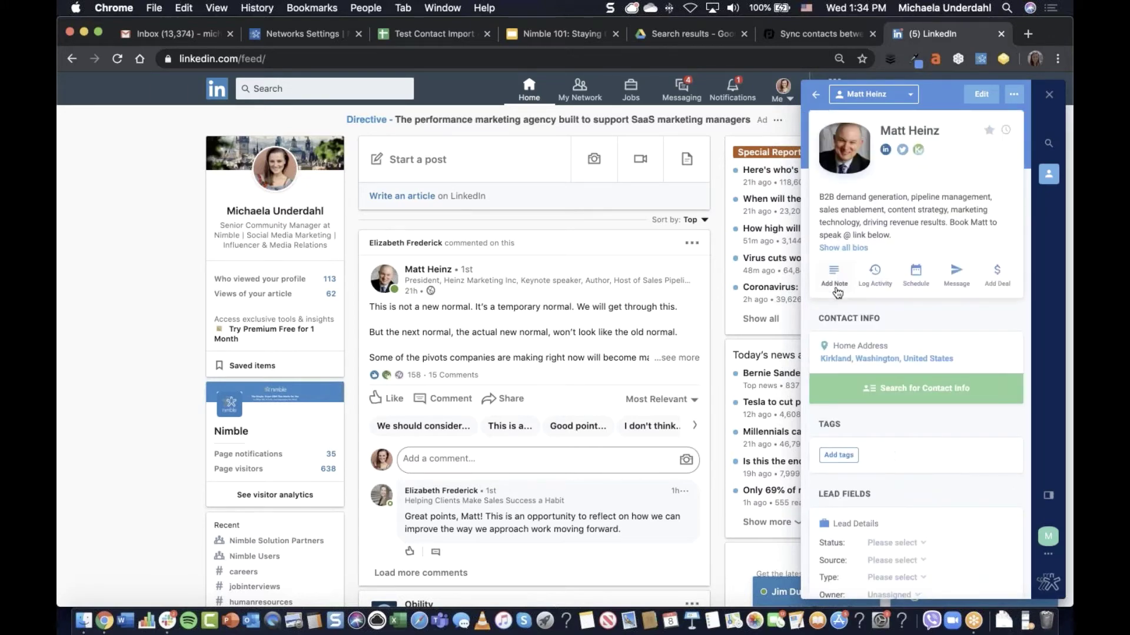
# Look over the contact's note, scheduling, message and deal options without creating any entry
pyautogui.click(837, 288)
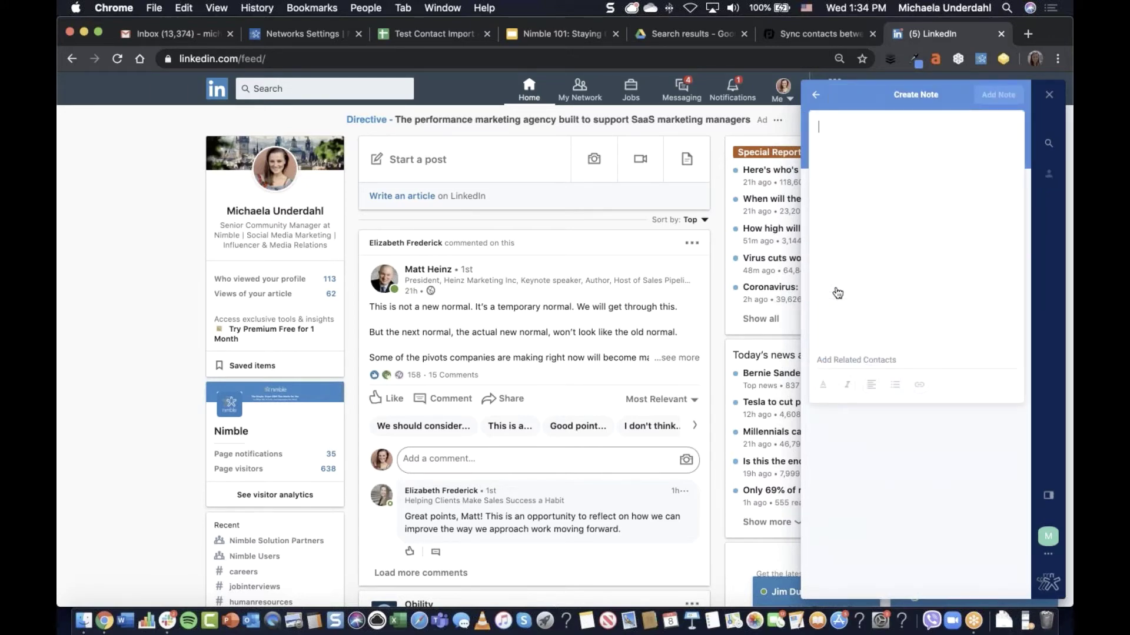
pyautogui.click(814, 97)
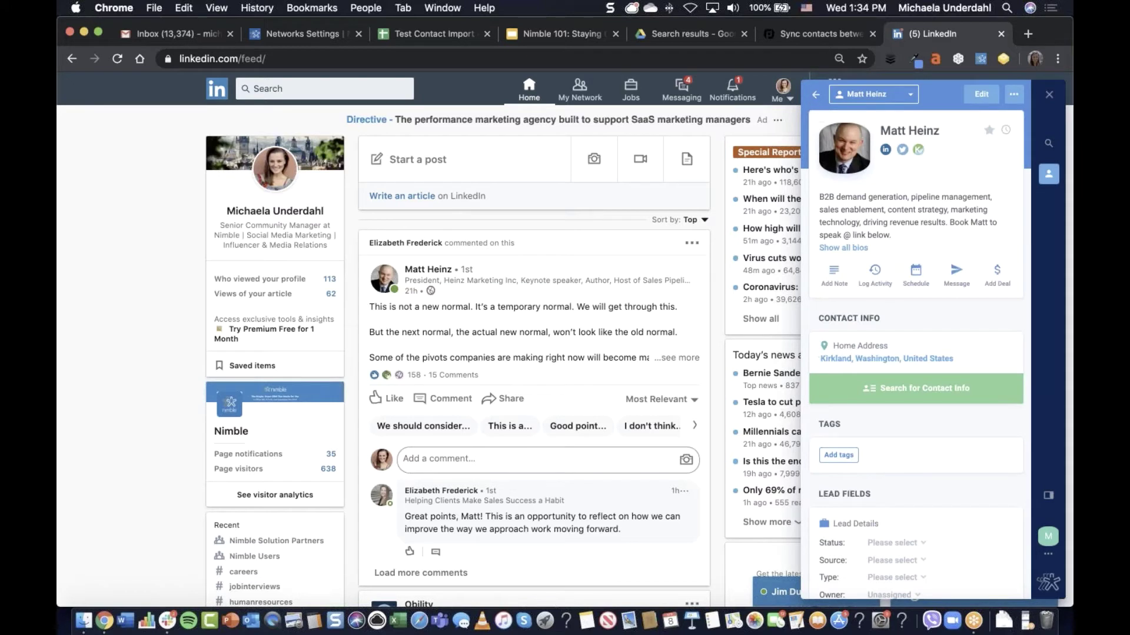
pyautogui.click(886, 292)
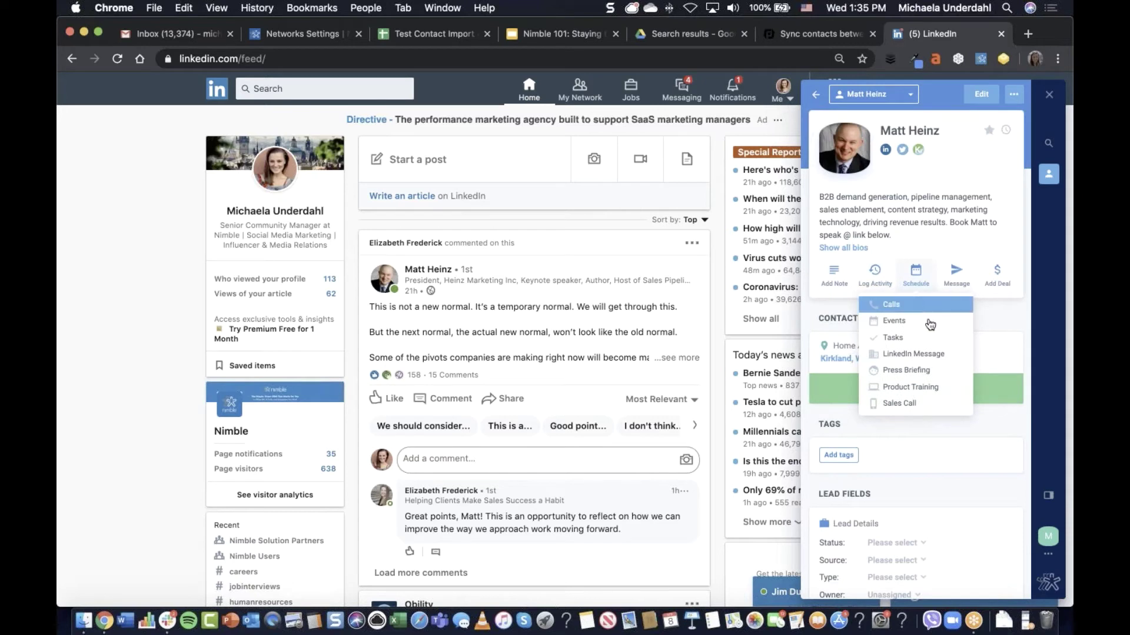
pyautogui.click(957, 284)
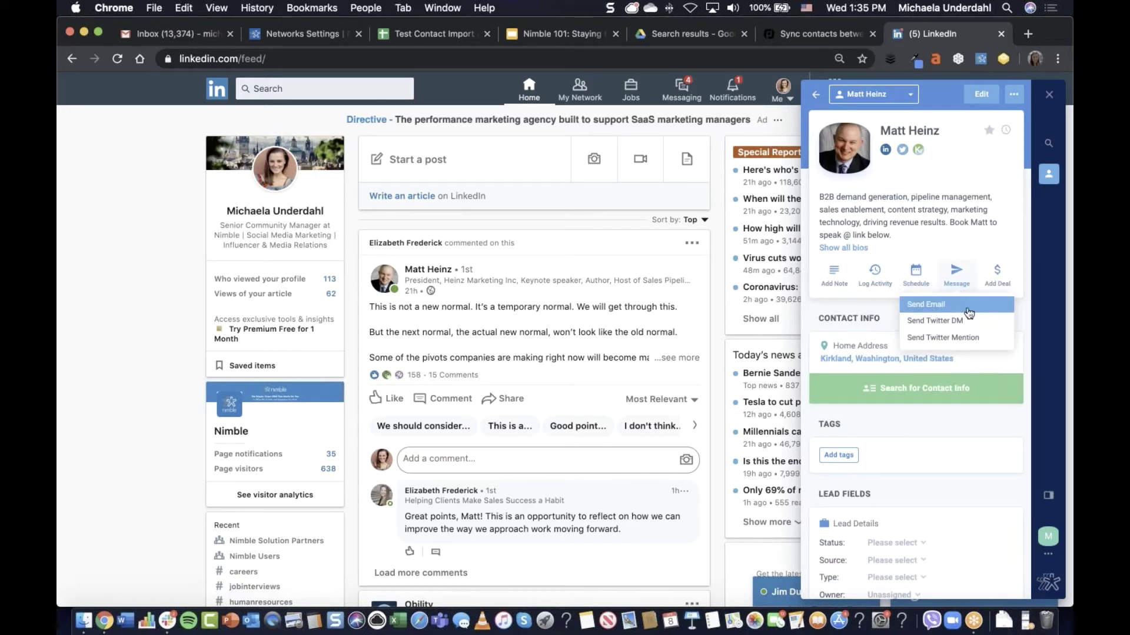
pyautogui.click(999, 280)
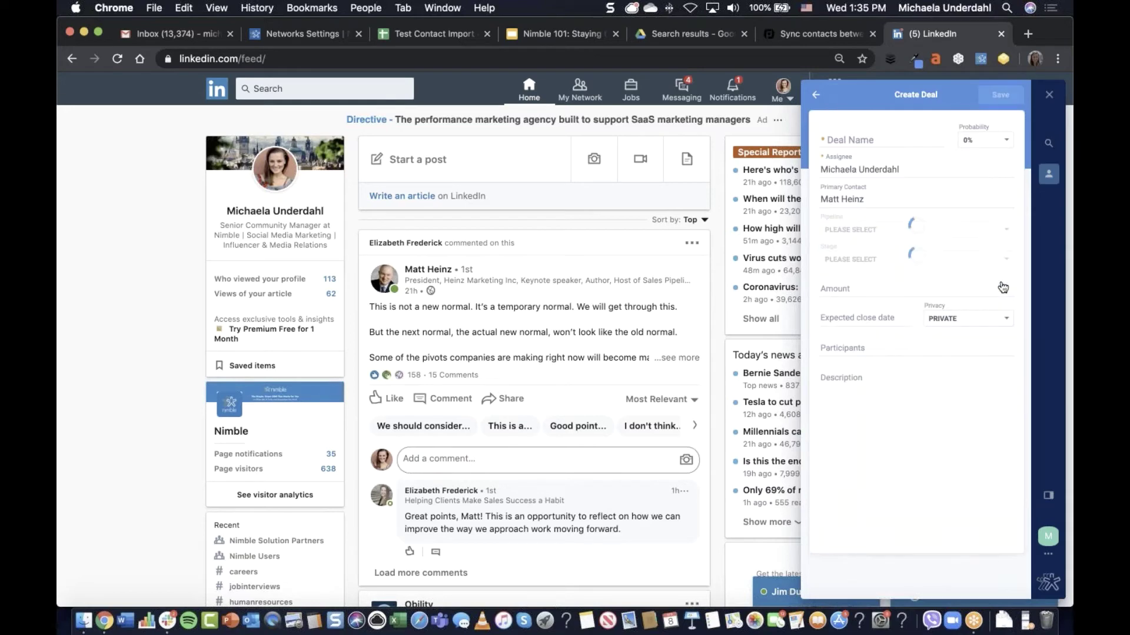
pyautogui.click(817, 95)
# Return to Nimble's Networks settings tab and look over the LinkedIn CSV export instructions again
pyautogui.click(297, 35)
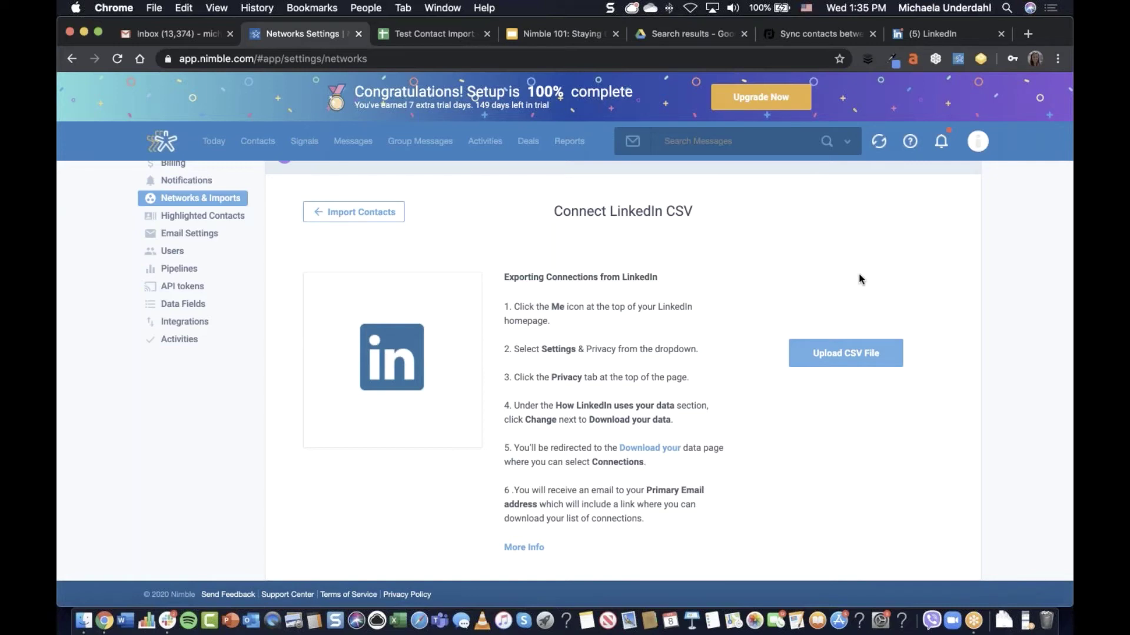
pyautogui.scroll(2, 859, 278)
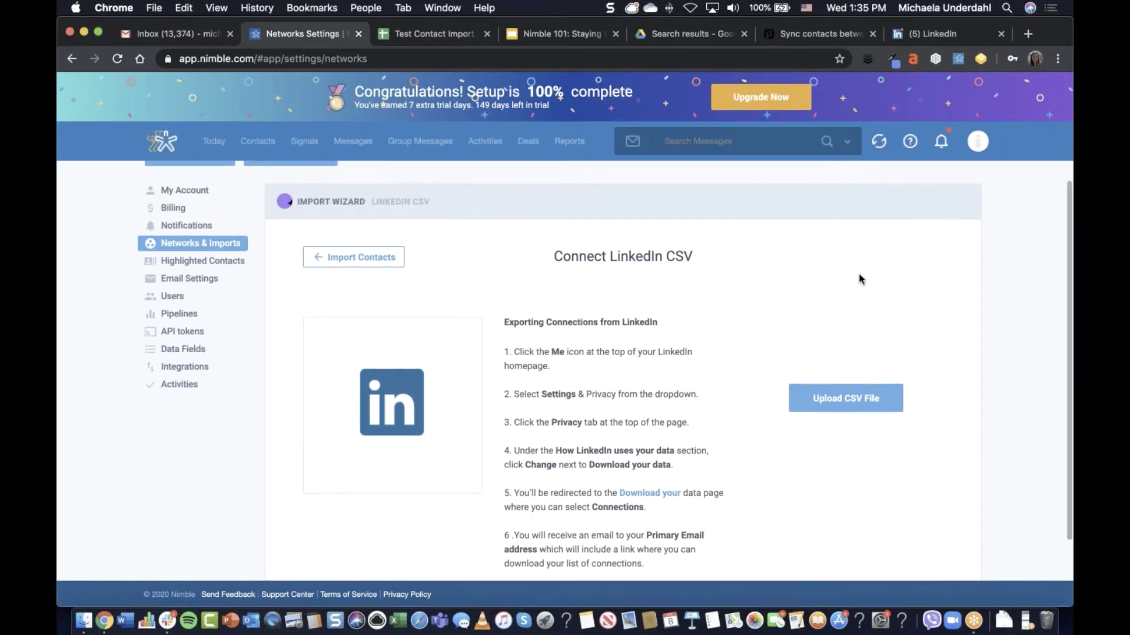
pyautogui.scroll(-1, 859, 279)
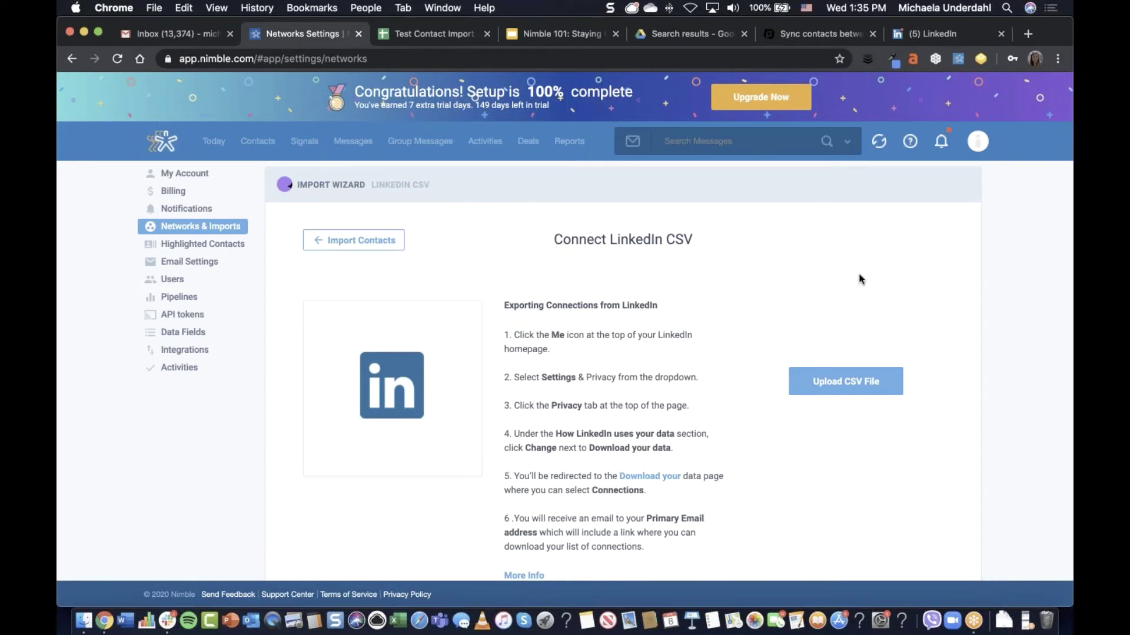
# Check the LinkedIn feed tab briefly, return to Nimble's Networks page and open the import wizard's list of contact sources
pyautogui.scroll(3, 859, 280)
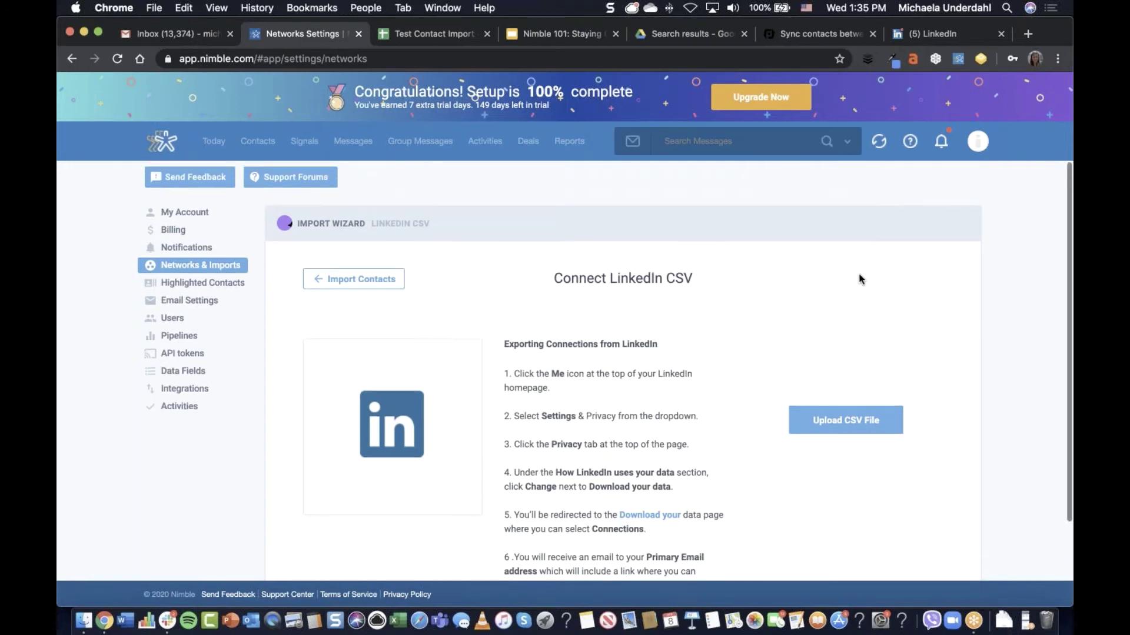
pyautogui.click(938, 35)
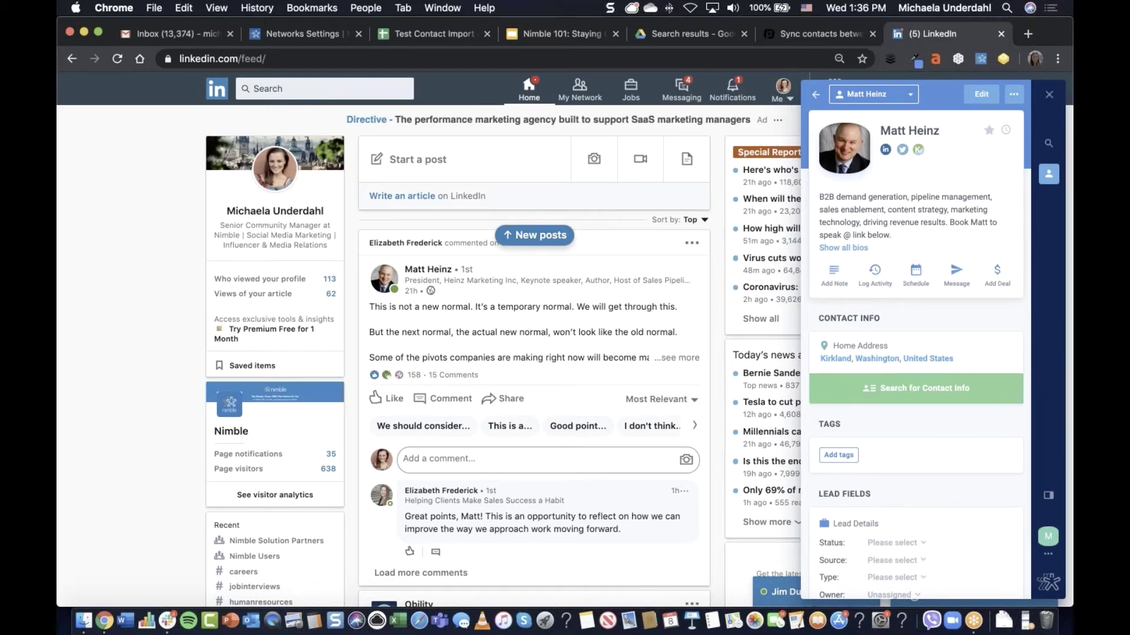
pyautogui.click(313, 34)
pyautogui.click(360, 241)
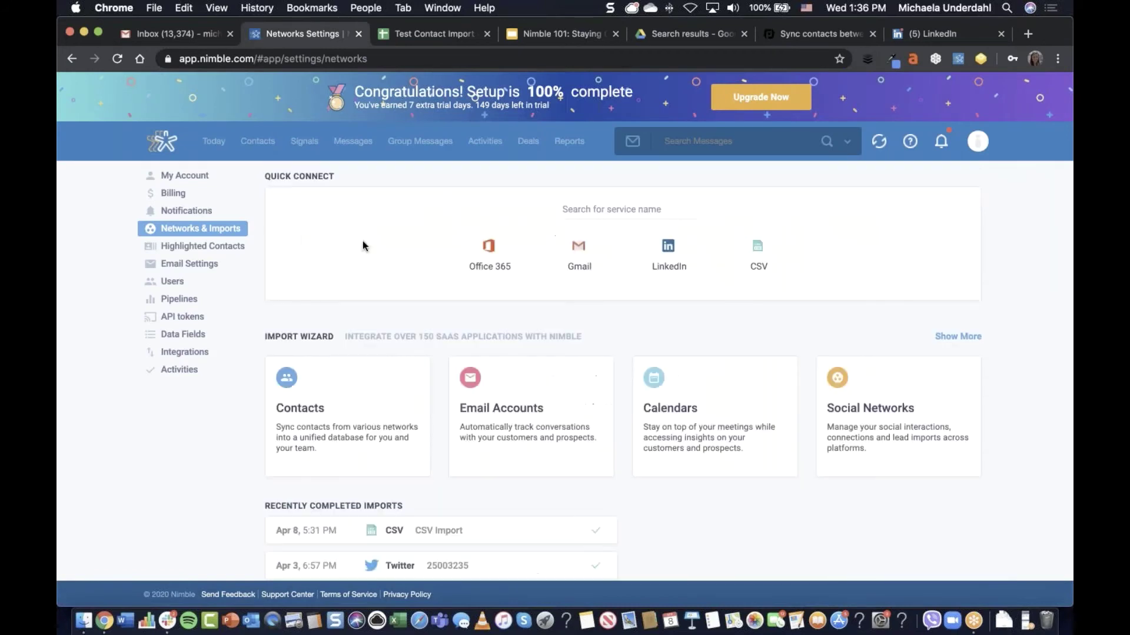
pyautogui.click(403, 425)
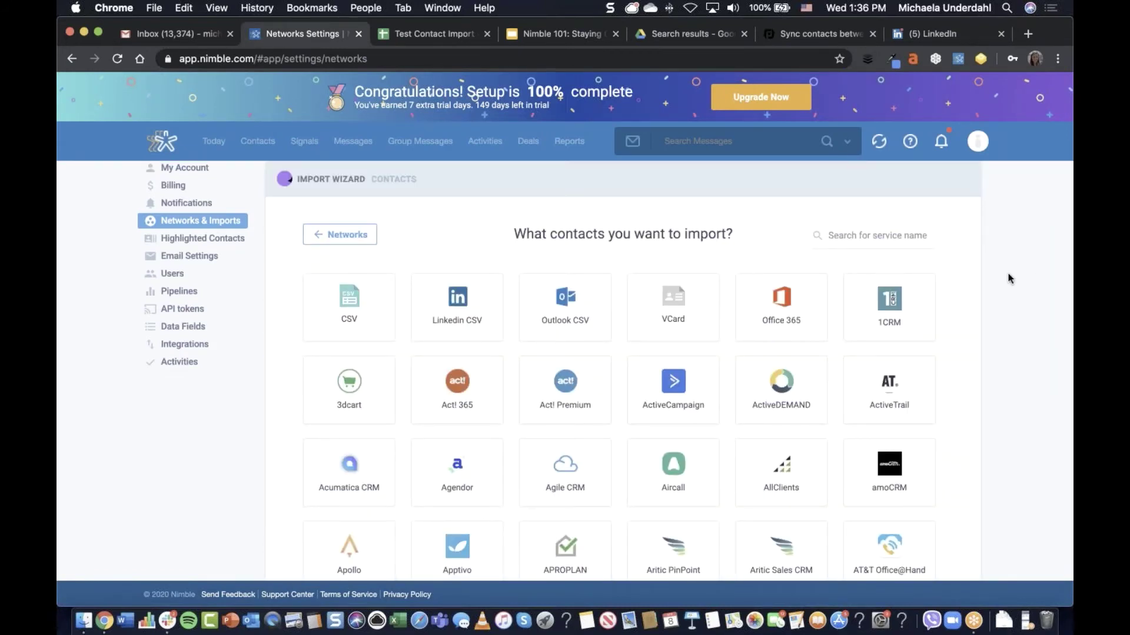
# Browse the services that contacts can be imported from, from the CSV options down through the third-party integrations
pyautogui.scroll(-2, 1008, 278)
pyautogui.scroll(1, 1008, 277)
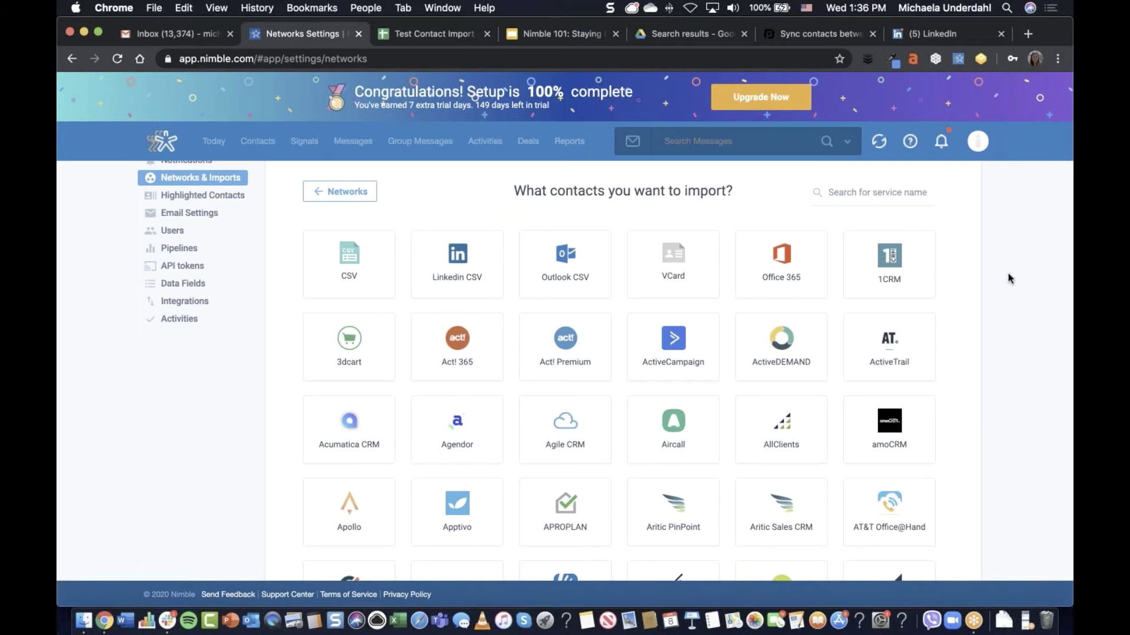
pyautogui.scroll(-2, 1008, 275)
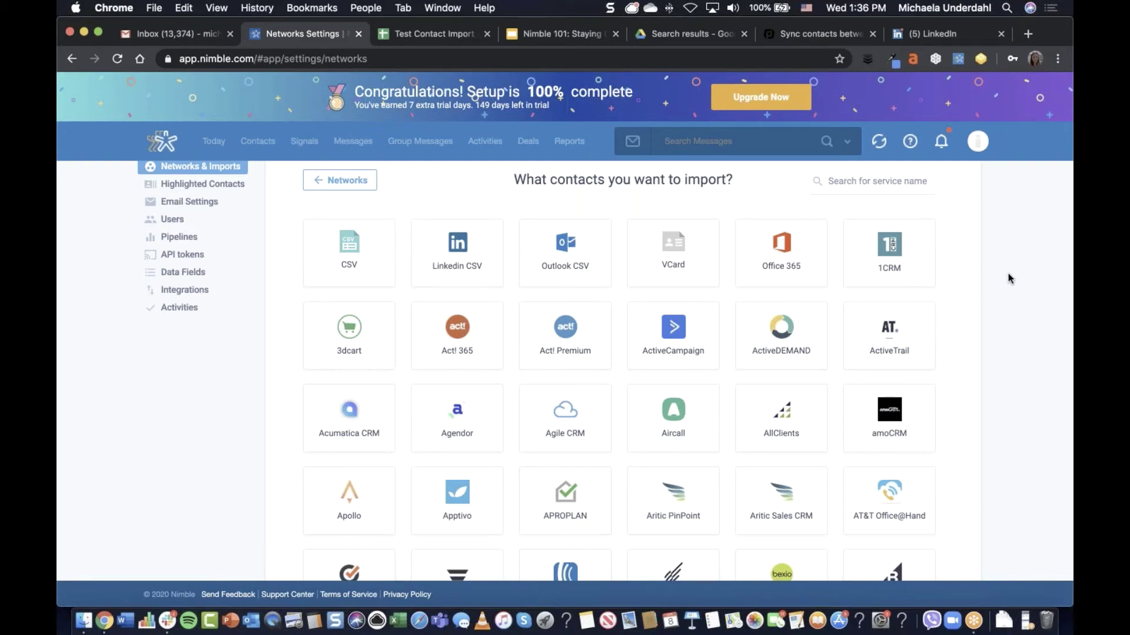
pyautogui.scroll(1, 1008, 273)
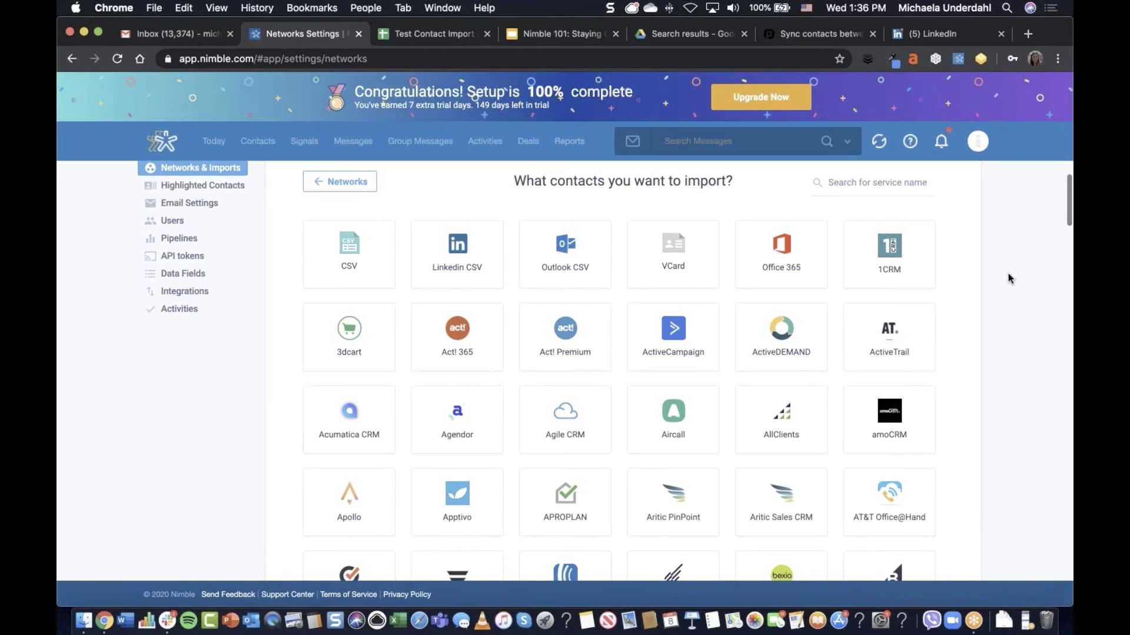
pyautogui.scroll(-3, 1008, 273)
pyautogui.scroll(-2, 1008, 273)
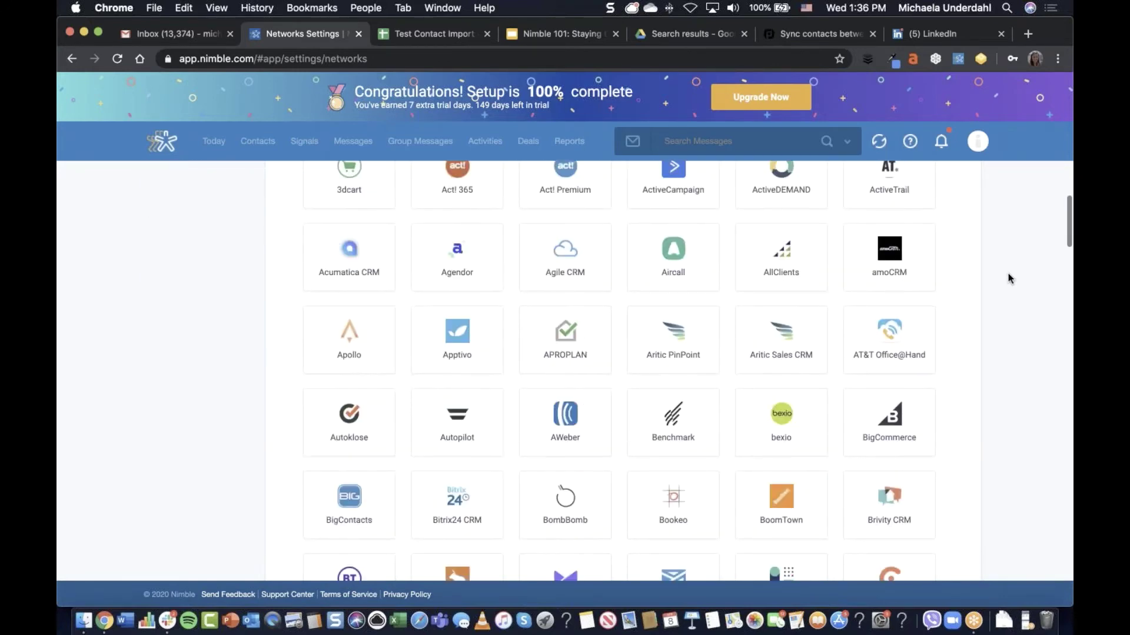
pyautogui.scroll(-15, 1008, 273)
pyautogui.scroll(-11, 1008, 273)
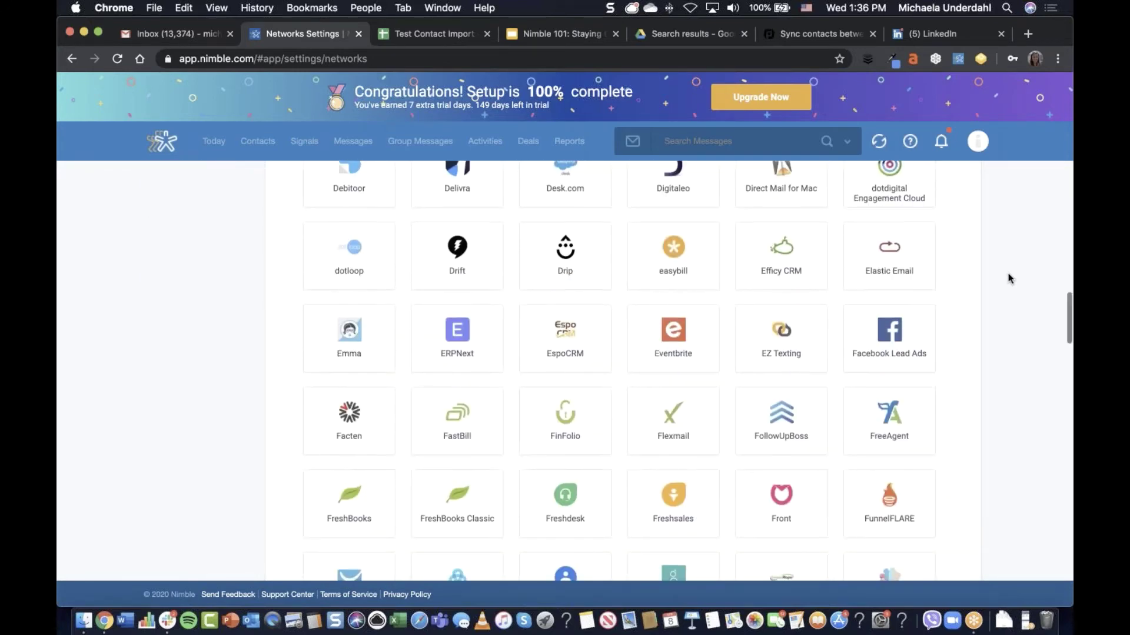
pyautogui.scroll(10, 1008, 273)
pyautogui.scroll(20, 1008, 273)
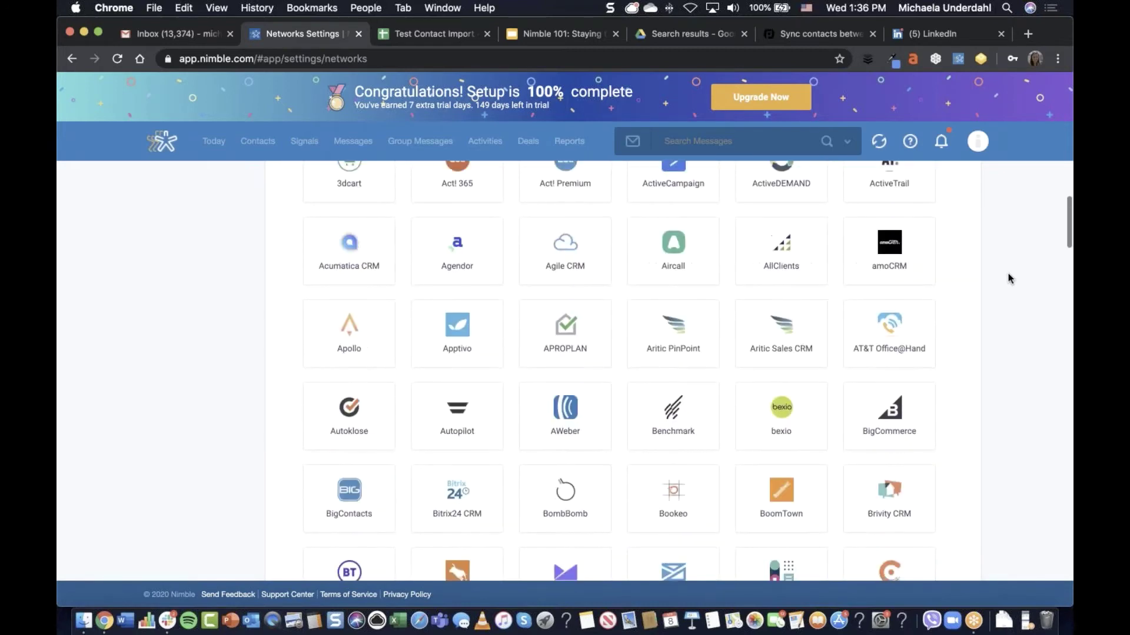
# Search the import services for "mail" and open the Mailchimp connection at its authorization stage
pyautogui.scroll(3, 969, 272)
pyautogui.click(863, 280)
pyautogui.write('mast')
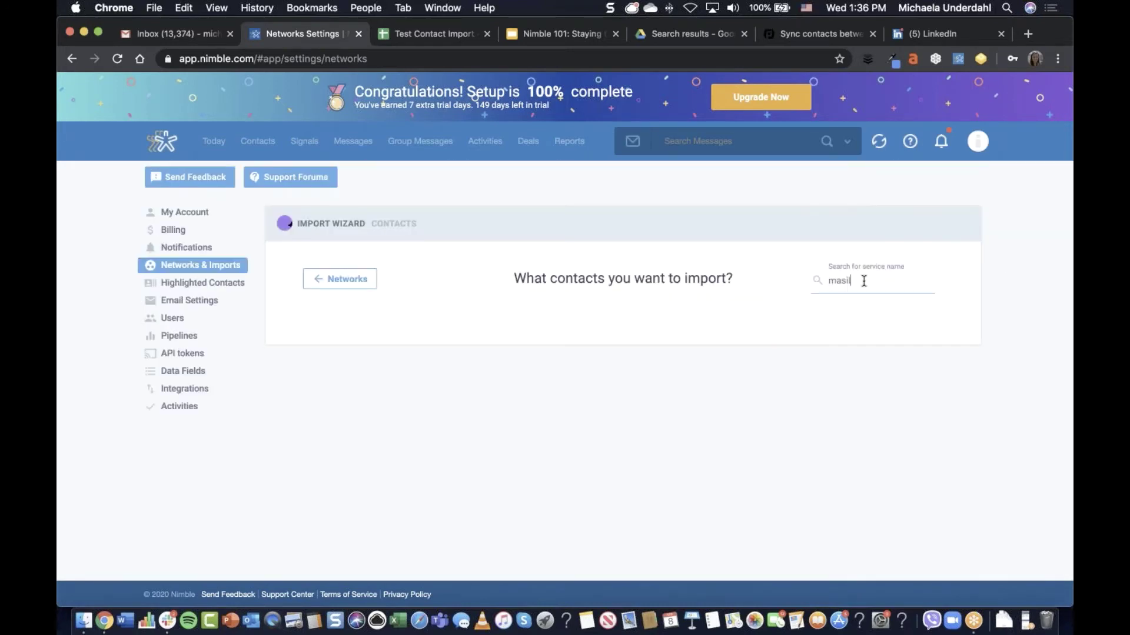
pyautogui.press('BackSpace')
pyautogui.write('il')
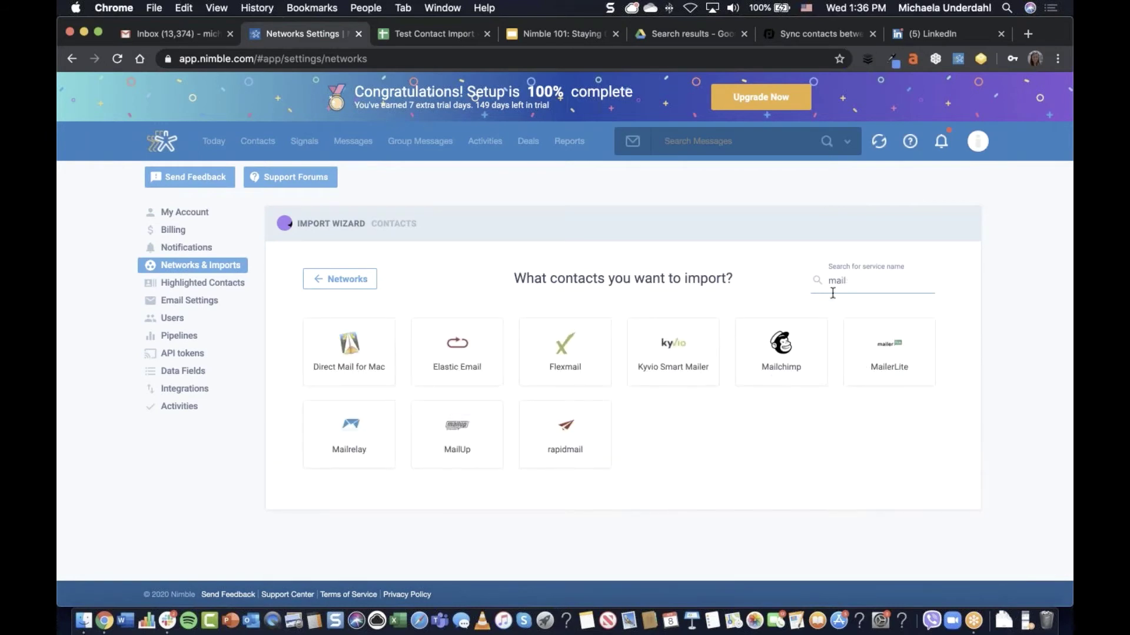
pyautogui.click(783, 358)
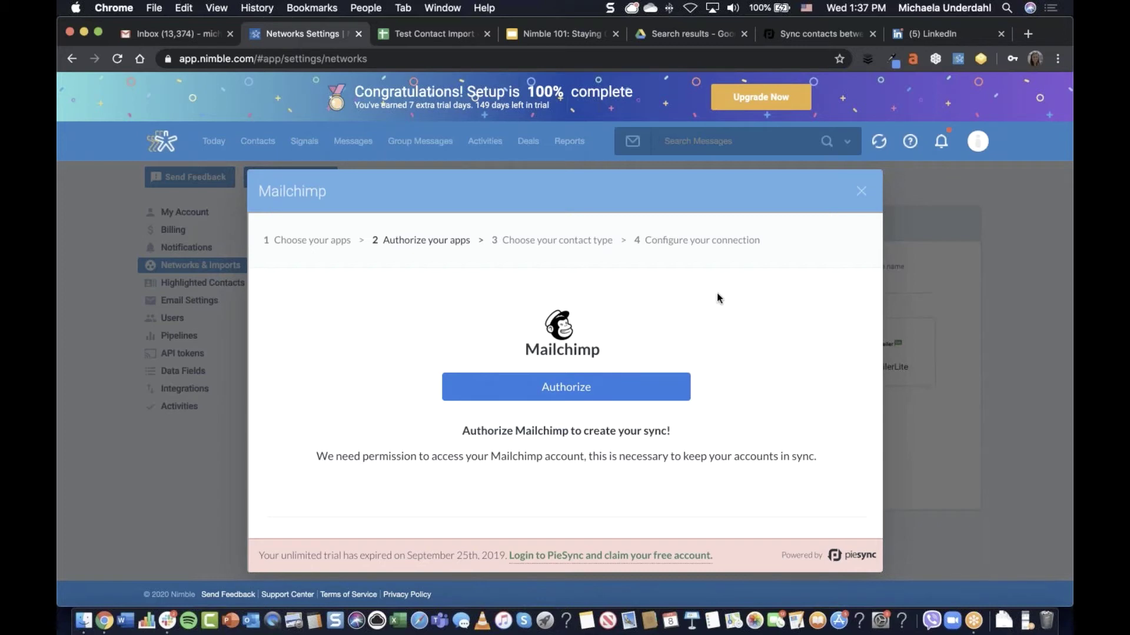
# Place the PieSync page's tab directly after Nimble's and read through its Mailchimp and Nimble sync examples
pyautogui.click(819, 33)
pyautogui.moveTo(819, 33); pyautogui.dragTo(435, 34)
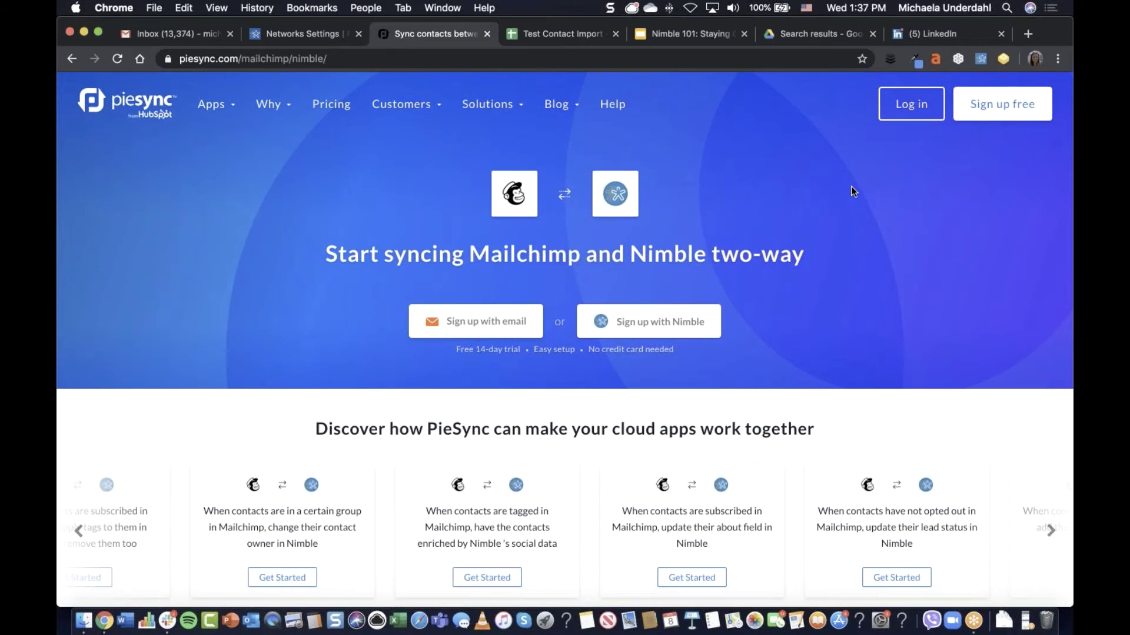
pyautogui.scroll(-1, 851, 187)
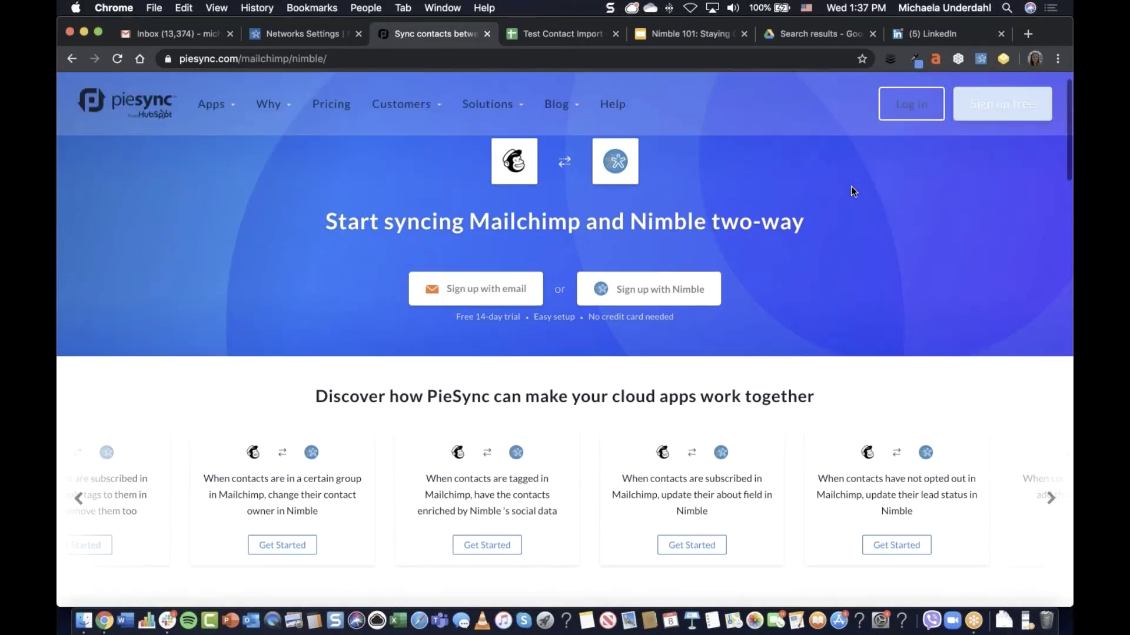
pyautogui.scroll(-2, 851, 185)
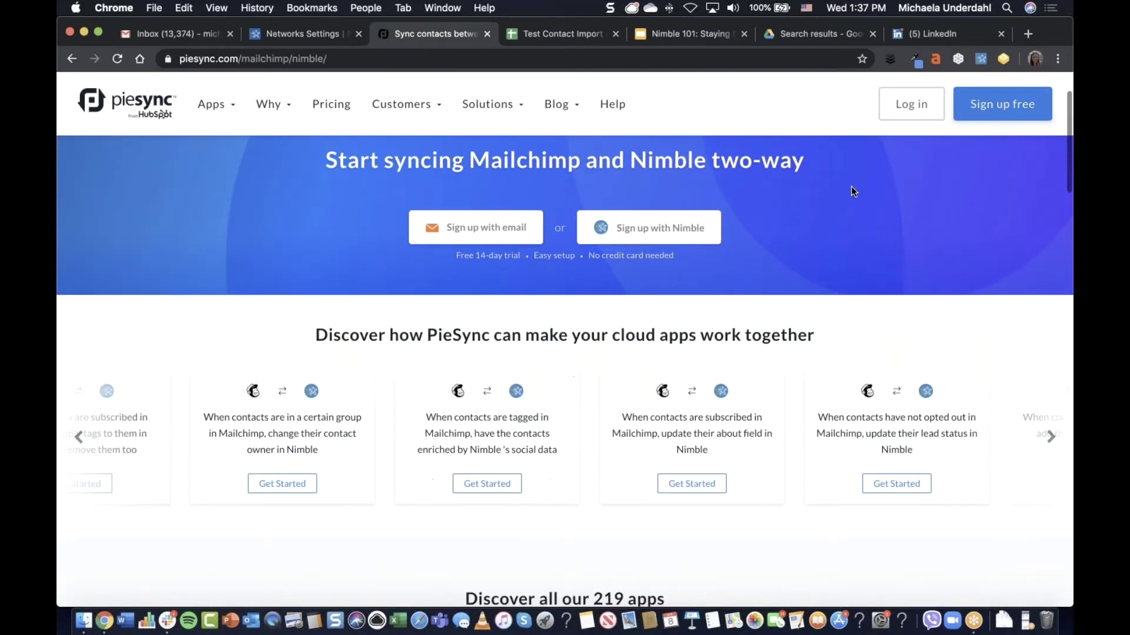
pyautogui.scroll(-1, 359, 486)
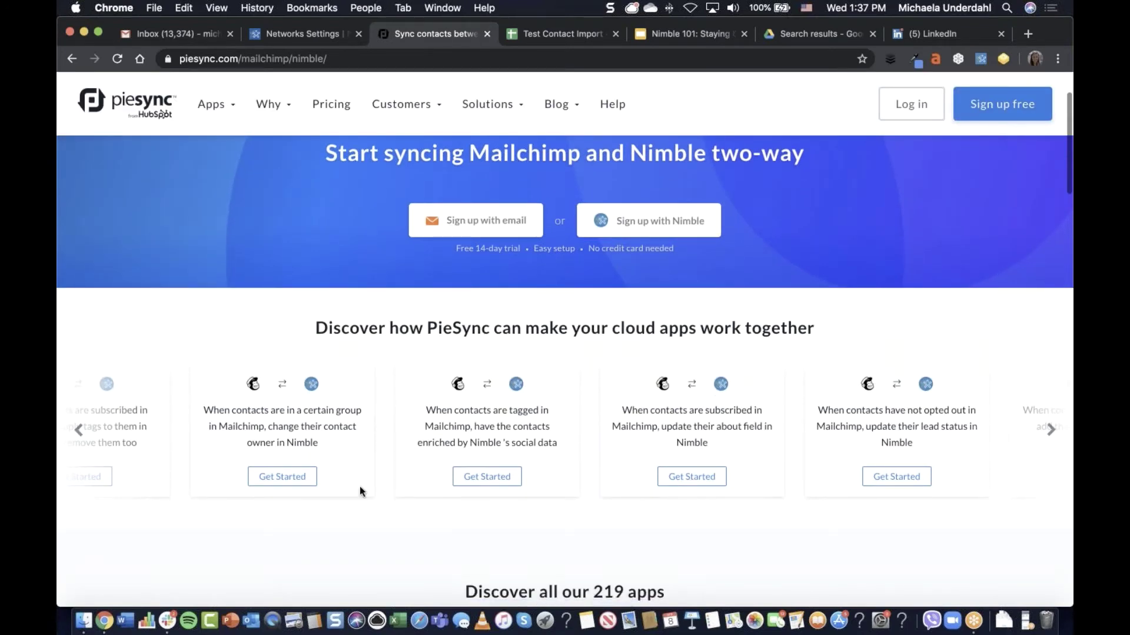
pyautogui.scroll(-2, 794, 369)
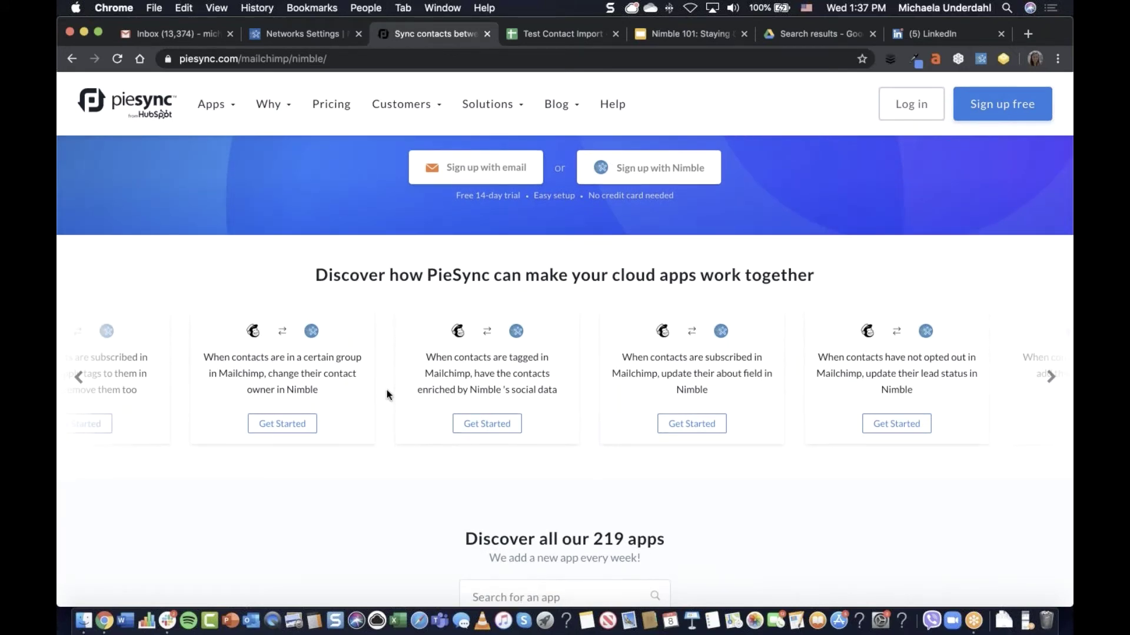
pyautogui.scroll(-1, 353, 370)
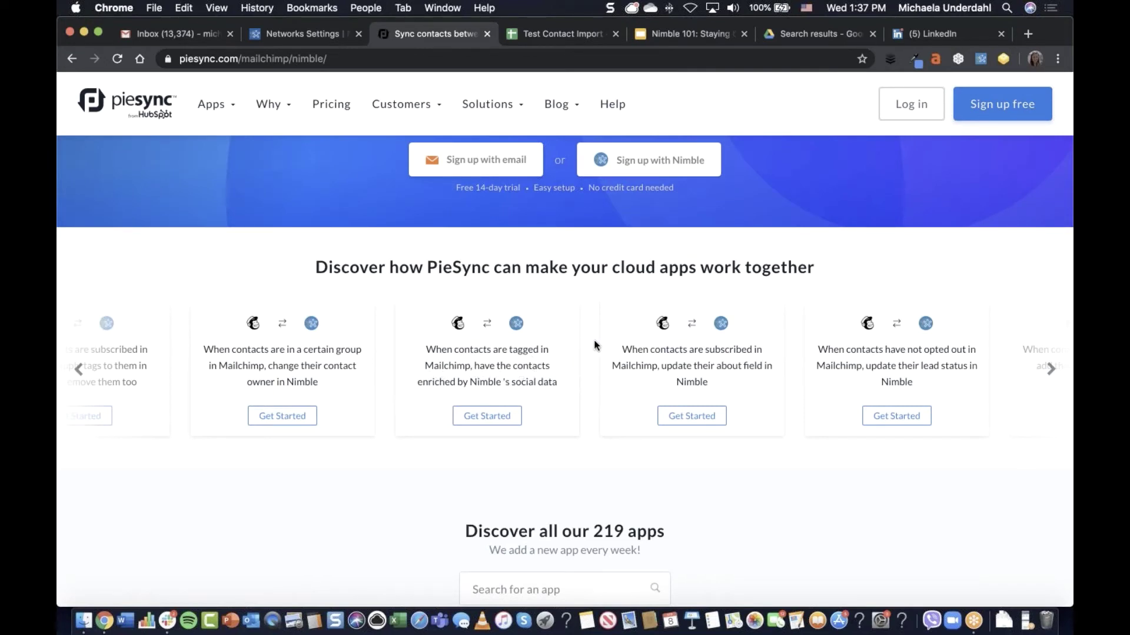
pyautogui.scroll(-3, 596, 345)
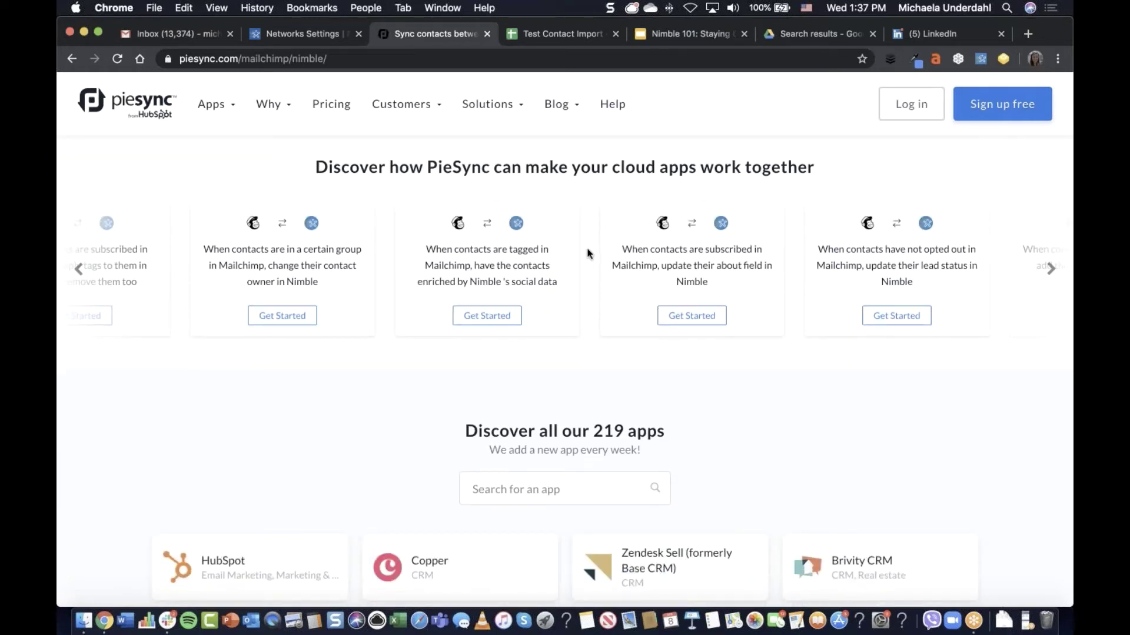
pyautogui.scroll(-1, 587, 255)
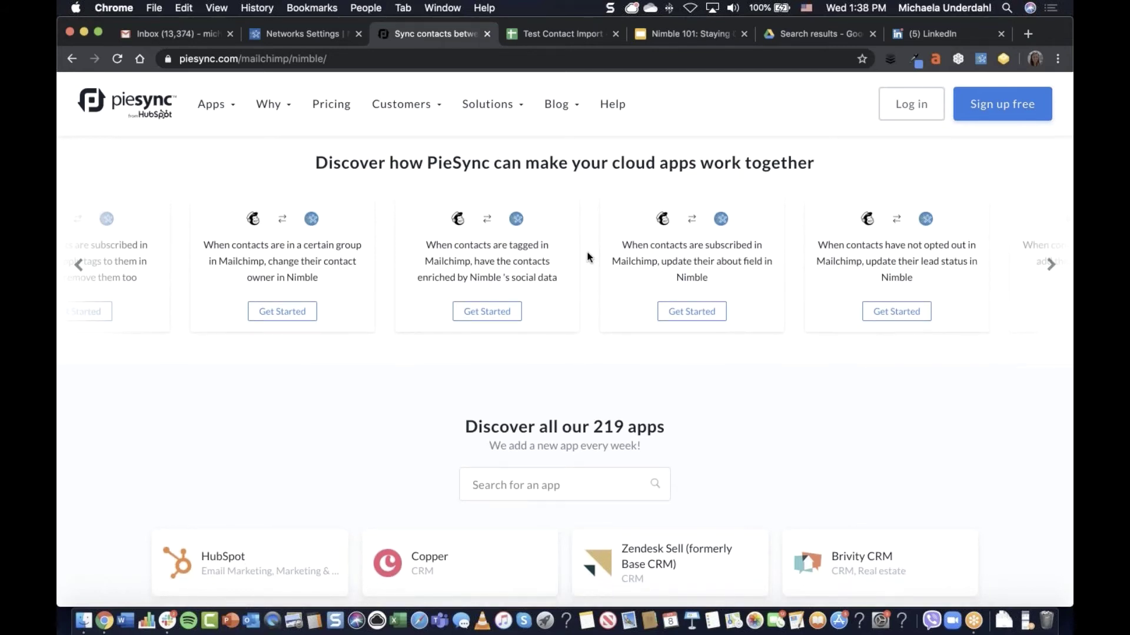
pyautogui.scroll(-1, 588, 256)
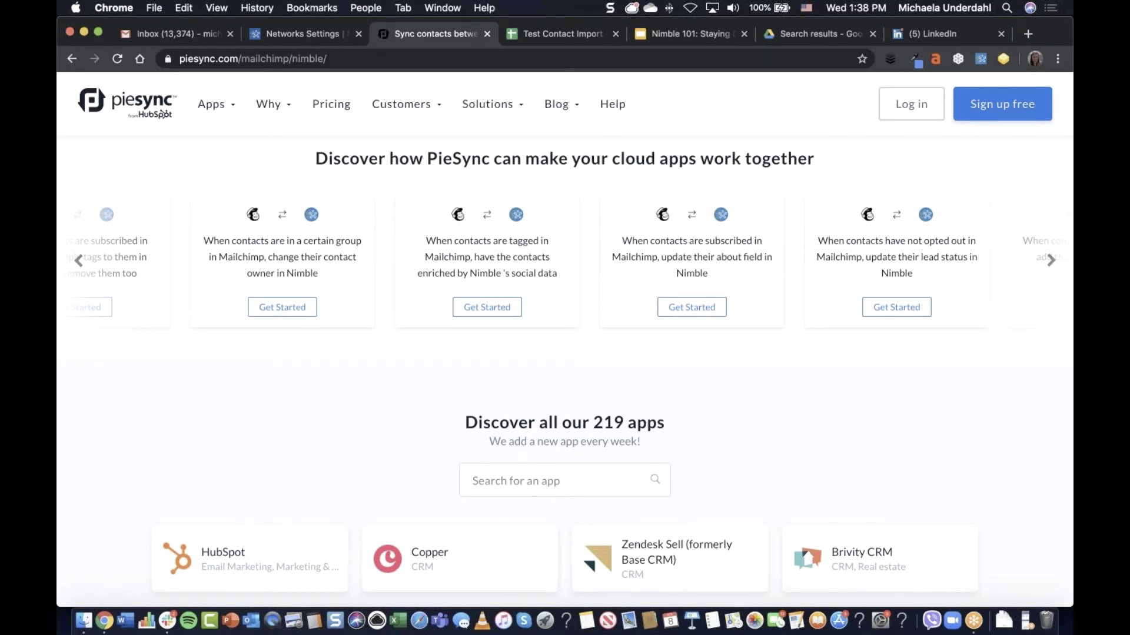
# Return to Nimble, dismiss the Mailchimp connection dialog and open the first recently viewed contact's record
pyautogui.click(306, 34)
pyautogui.click(864, 191)
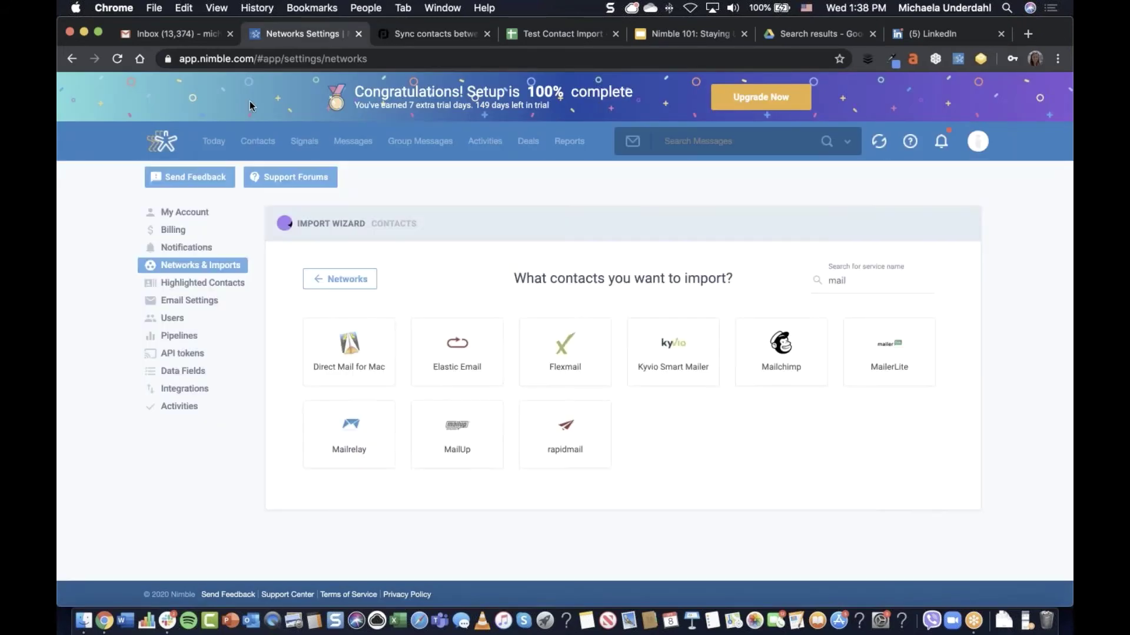
pyautogui.click(259, 139)
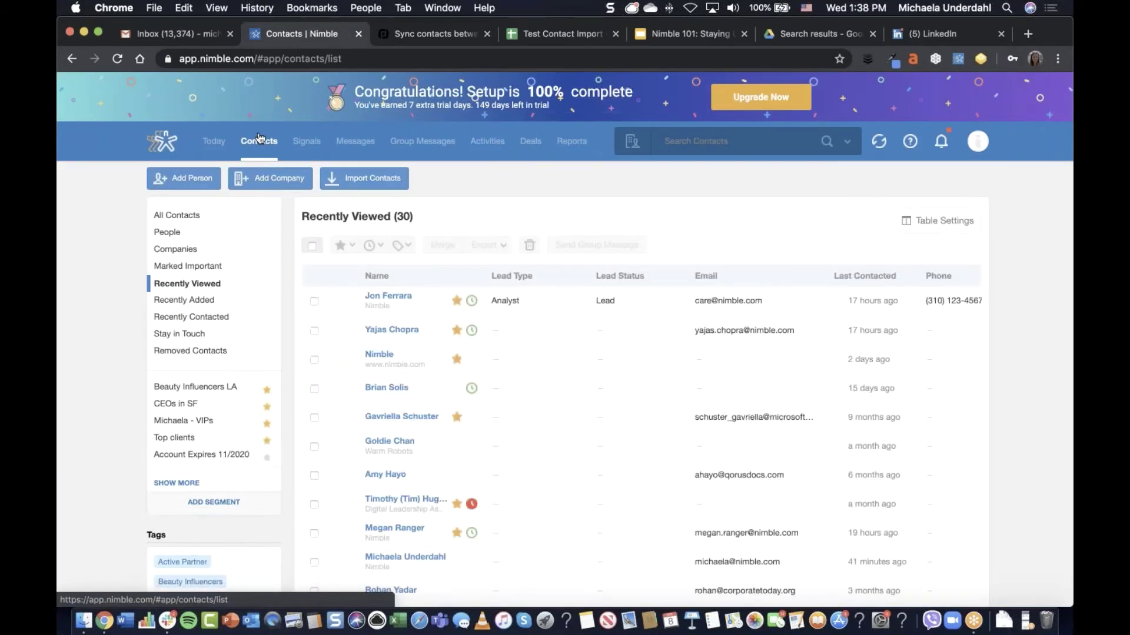
pyautogui.click(388, 295)
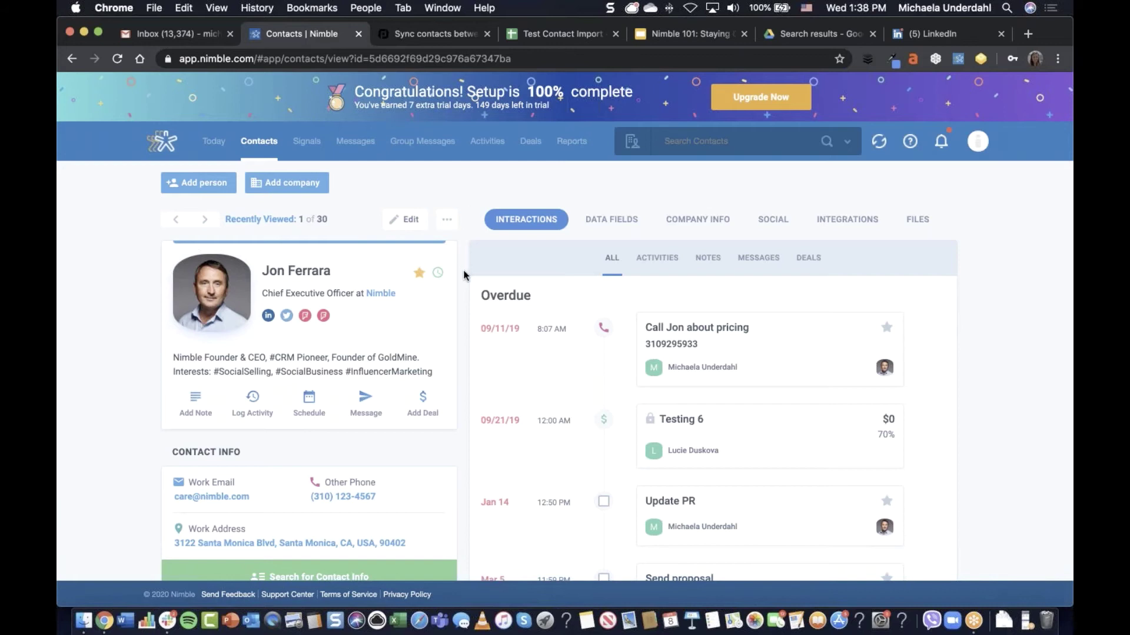
# Examine the contact's profile, contact info, tags and interaction history
pyautogui.scroll(-1, 464, 275)
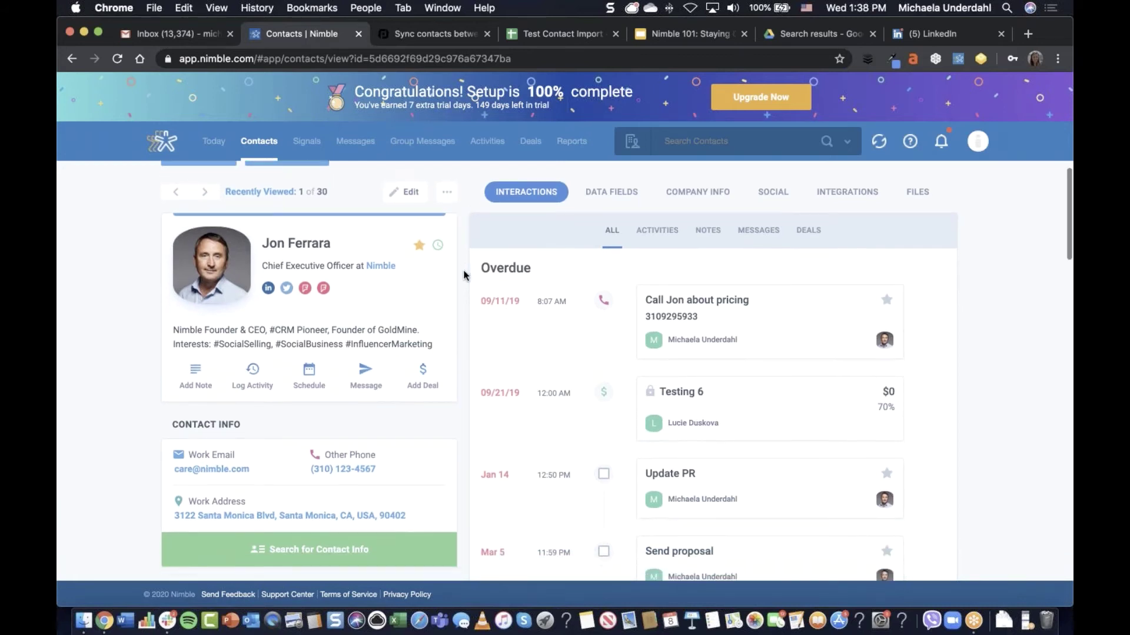
pyautogui.scroll(-1, 464, 247)
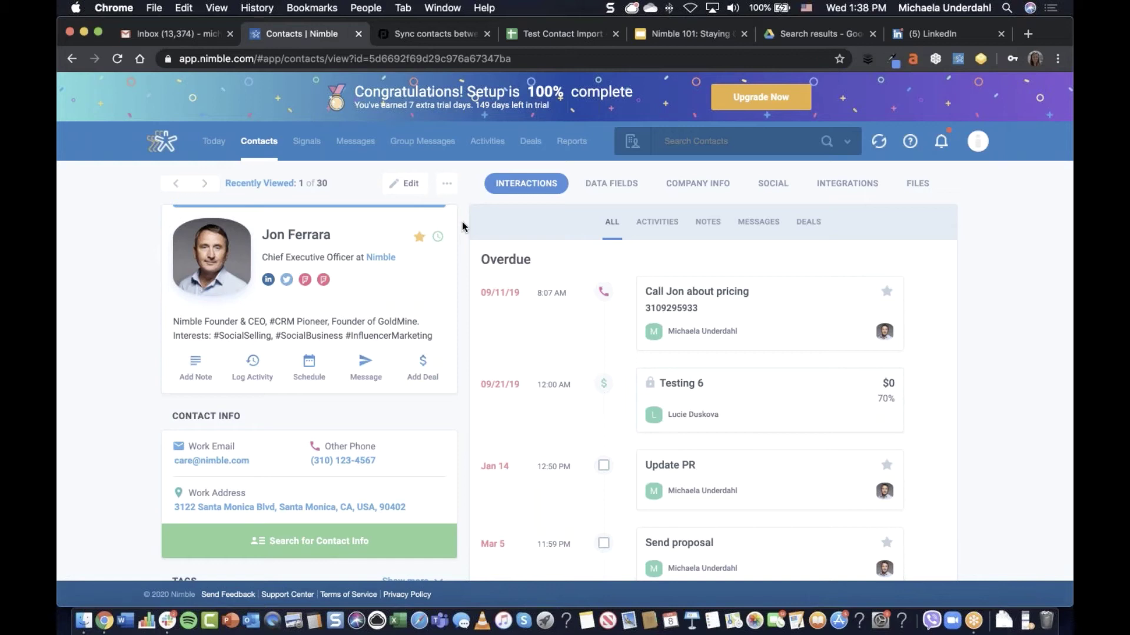
pyautogui.scroll(-2, 462, 227)
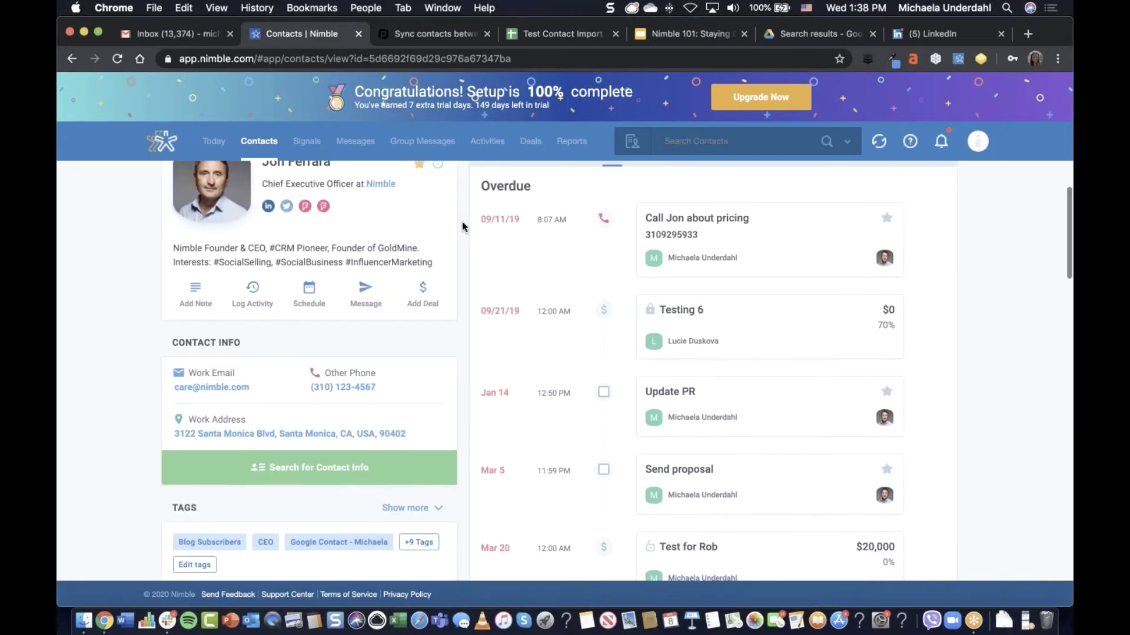
pyautogui.scroll(2, 462, 227)
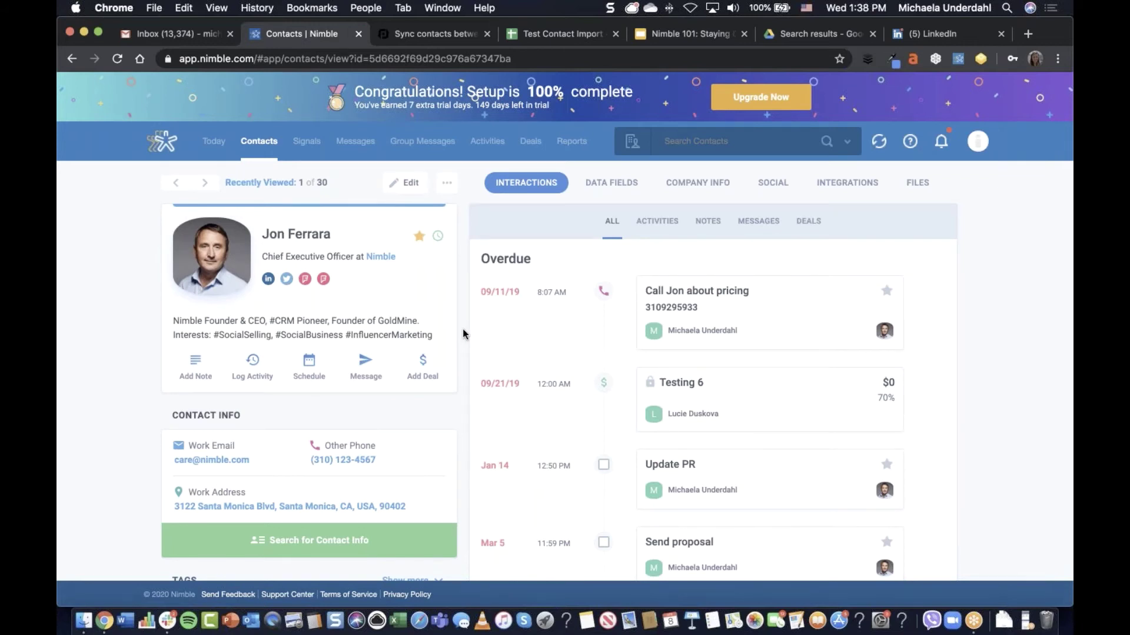
pyautogui.scroll(-3, 463, 330)
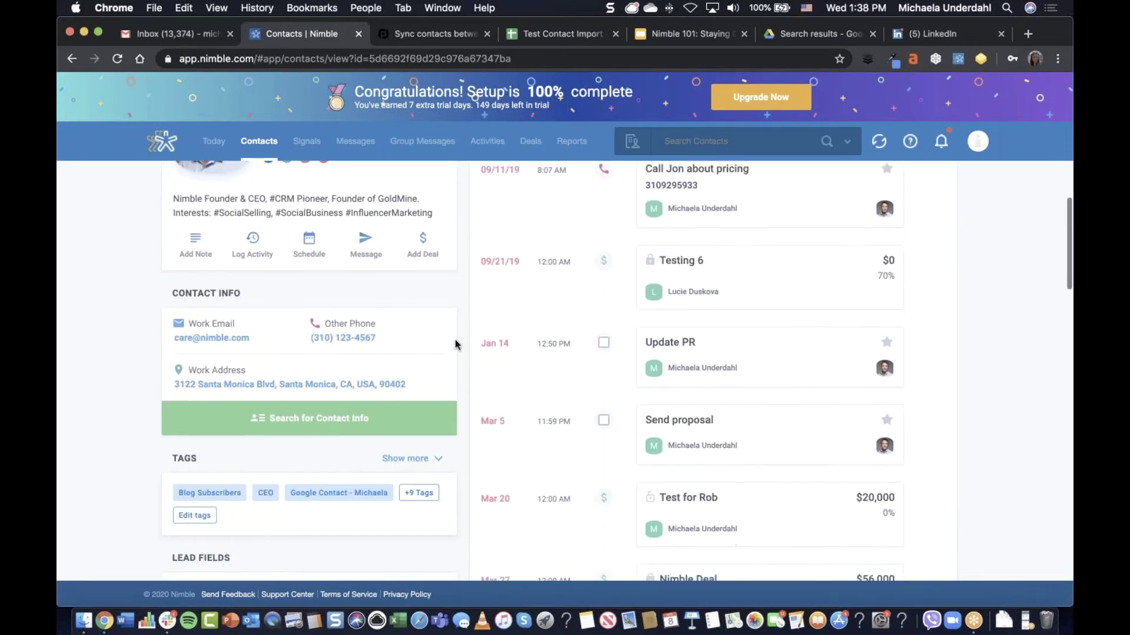
pyautogui.scroll(3, 455, 344)
pyautogui.scroll(1, 466, 354)
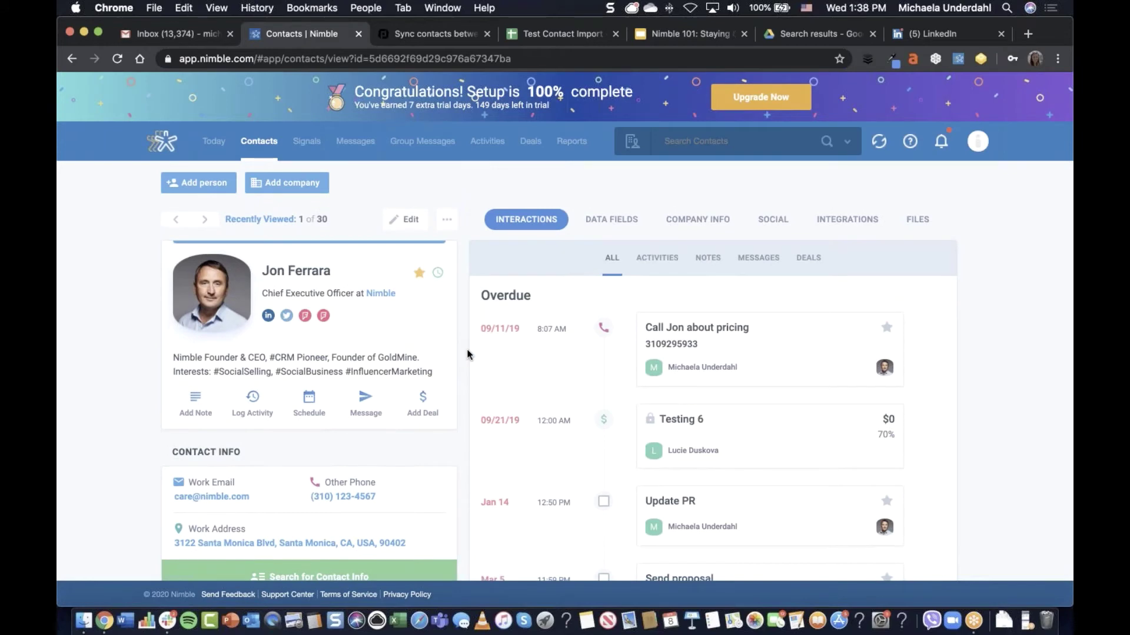
# Switch to the PieSync page again and look over its example for contacts tagged in Mailchimp
pyautogui.hotkey('ctrl', 'Tab')
pyautogui.rightClick(585, 253)
pyautogui.click(585, 238)
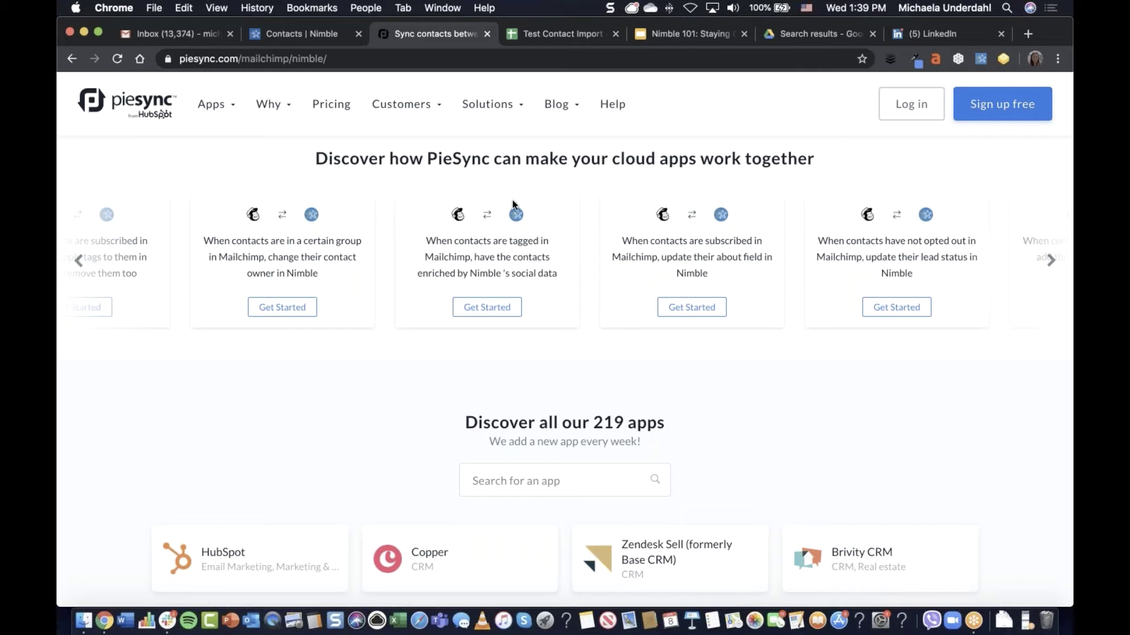
# Return to Nimble, open Networks & Imports and view which social networks the Import Wizard can connect
pyautogui.click(296, 34)
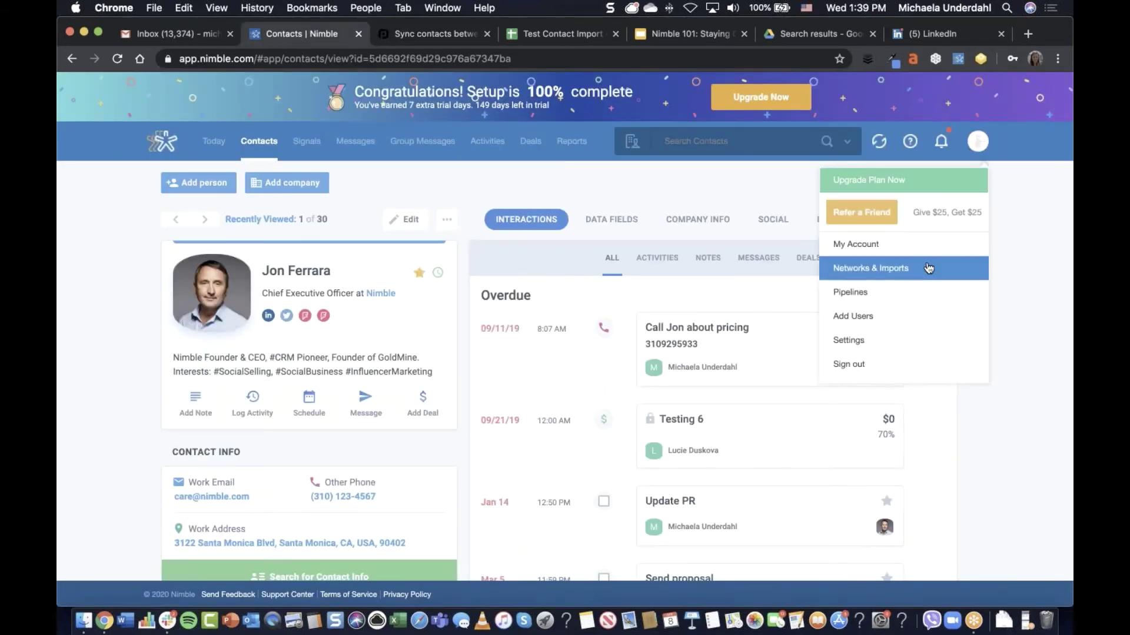
pyautogui.click(928, 268)
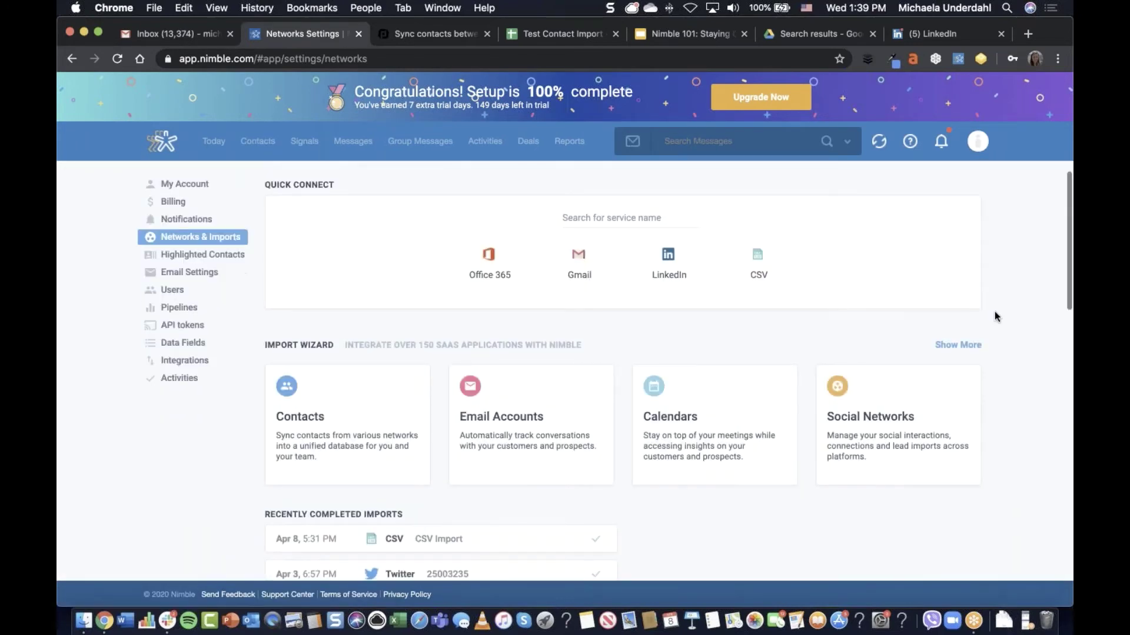
pyautogui.scroll(-2, 995, 316)
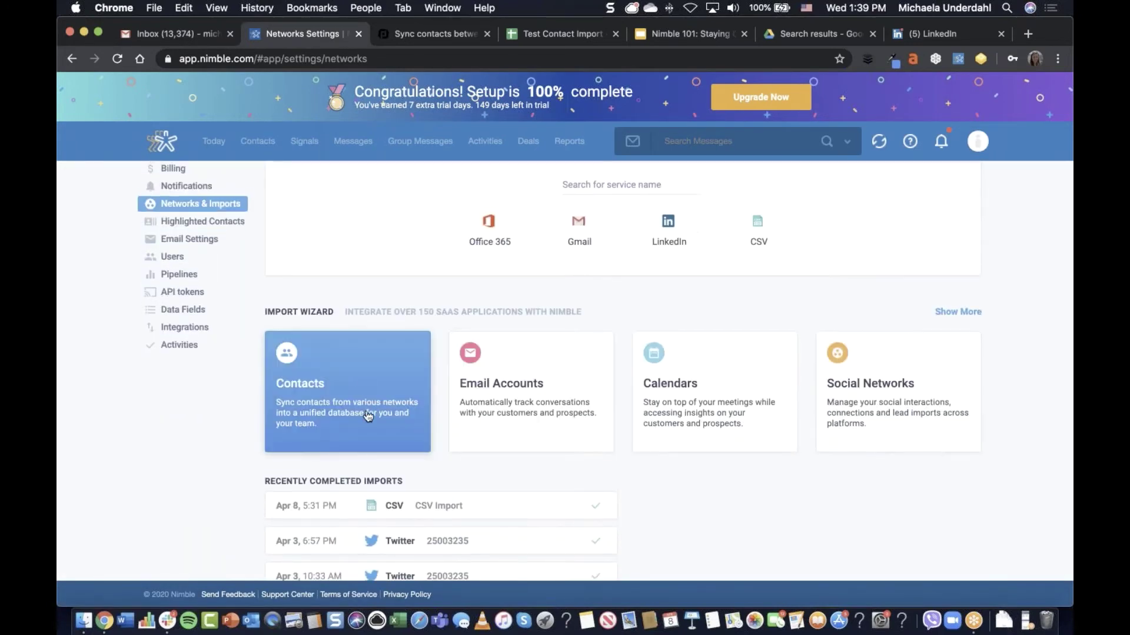
pyautogui.scroll(-2, 744, 535)
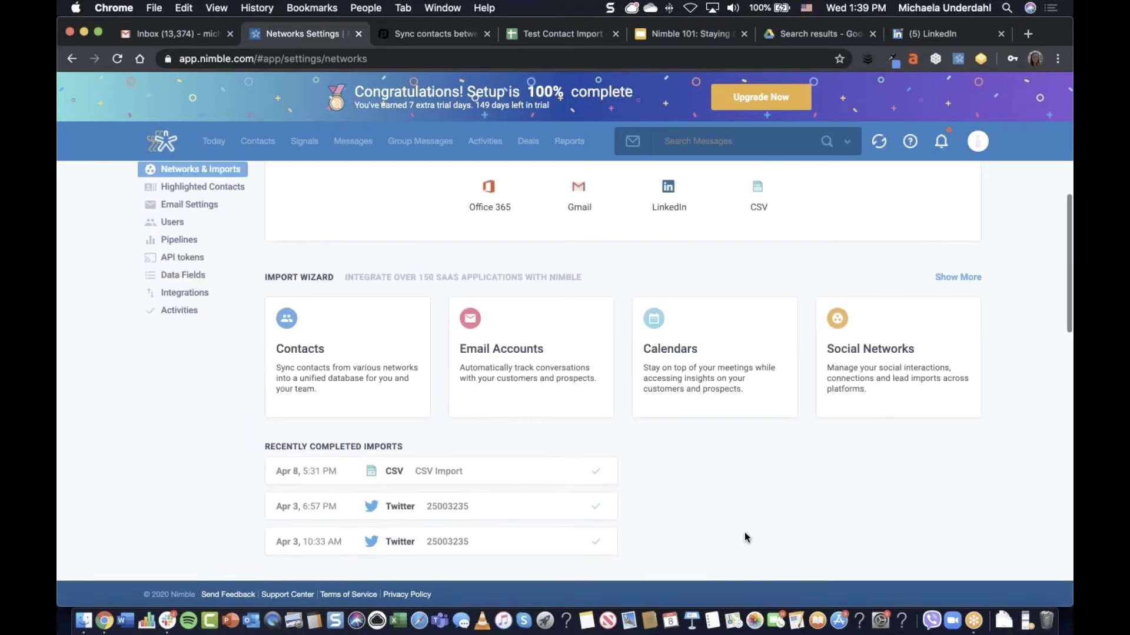
pyautogui.click(871, 353)
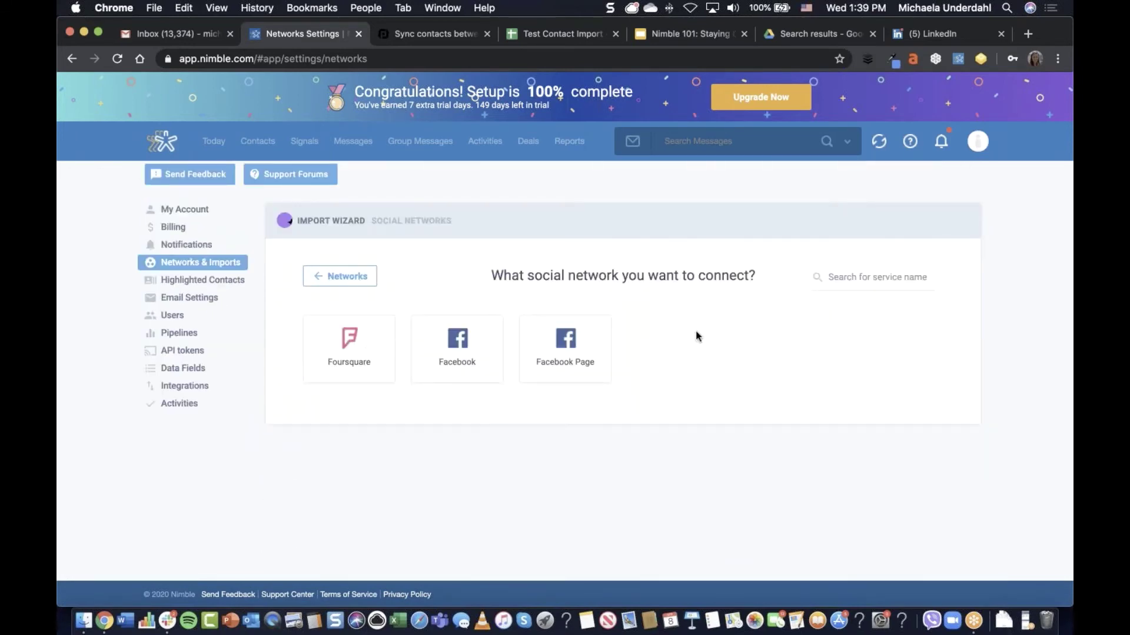
pyautogui.click(370, 276)
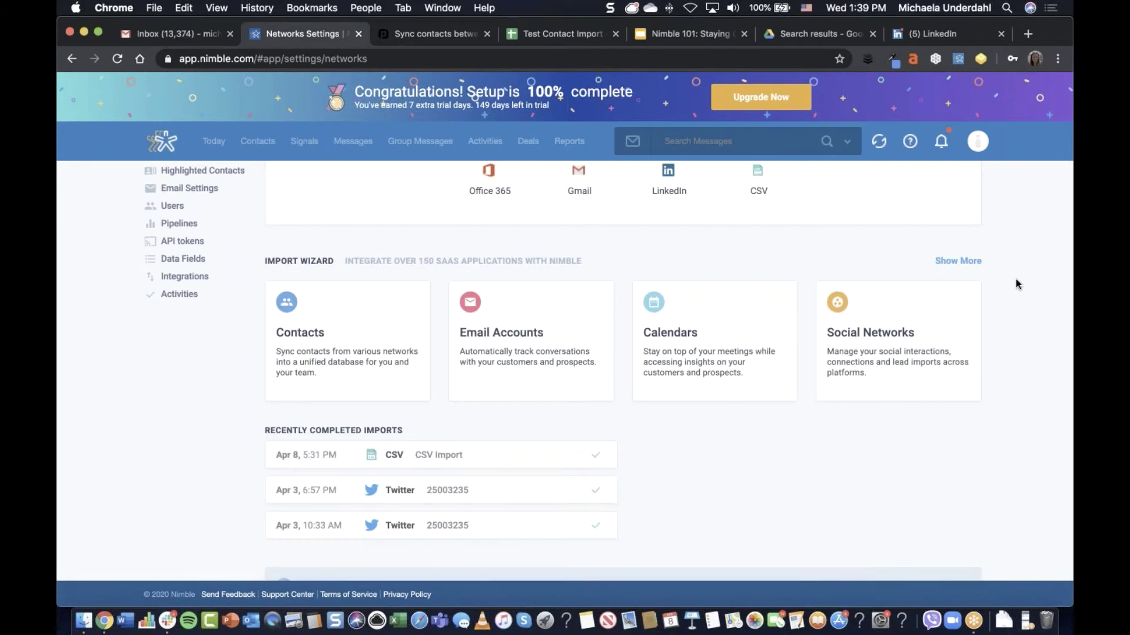
# Recheck the Import Wizard's Foursquare, Facebook and Facebook Page options, return to the networks page and look over the connected accounts
pyautogui.scroll(-2, 1016, 285)
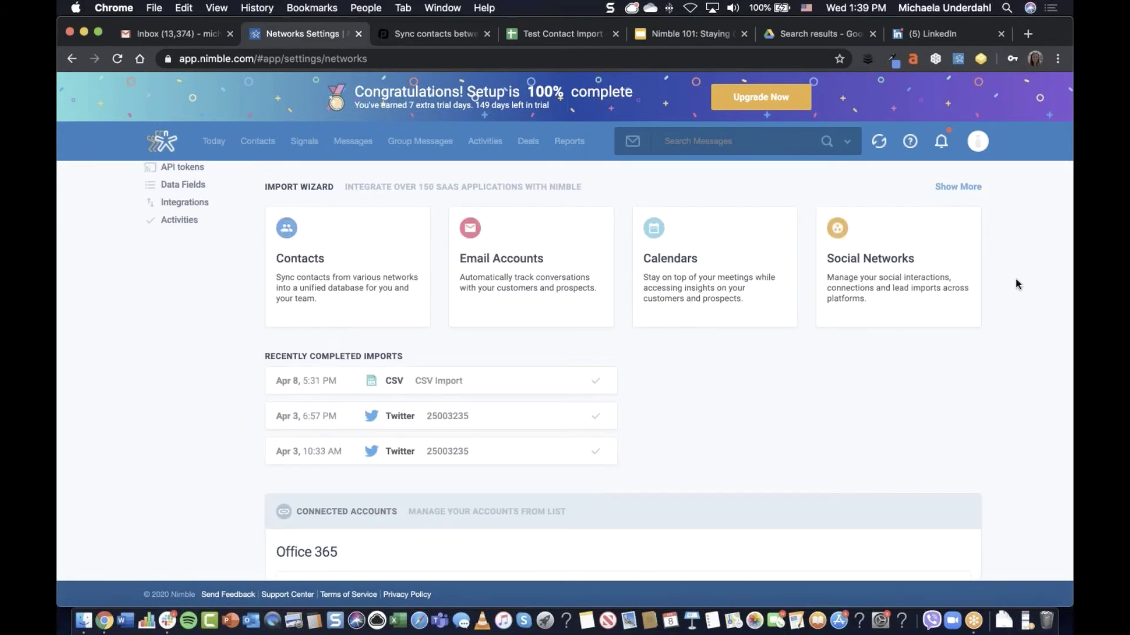
pyautogui.scroll(-1, 1016, 285)
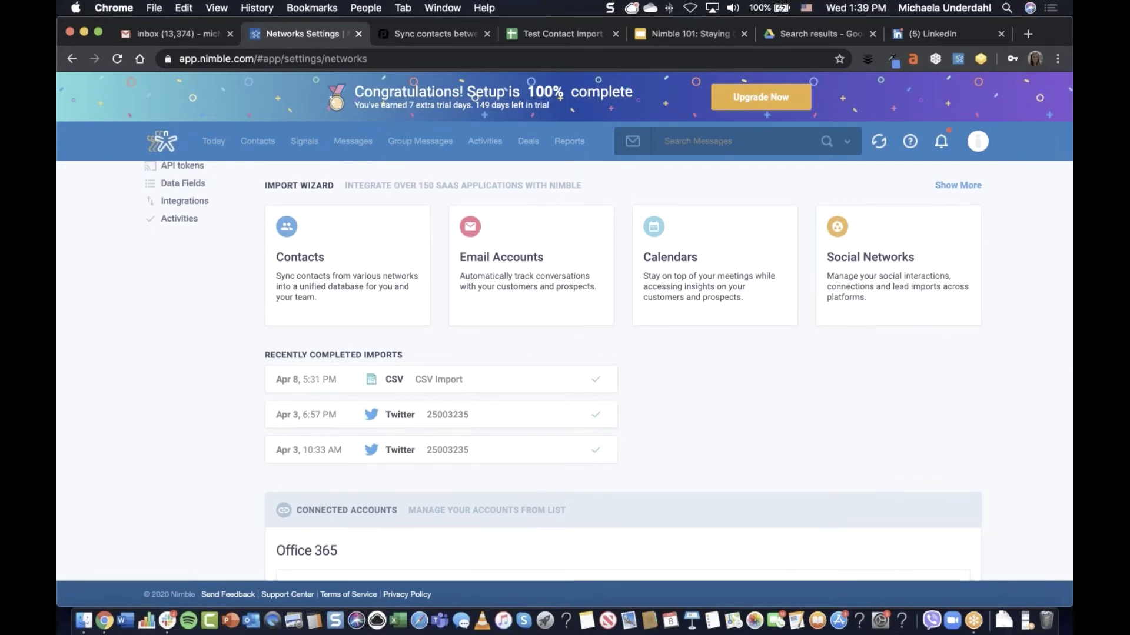
pyautogui.click(965, 253)
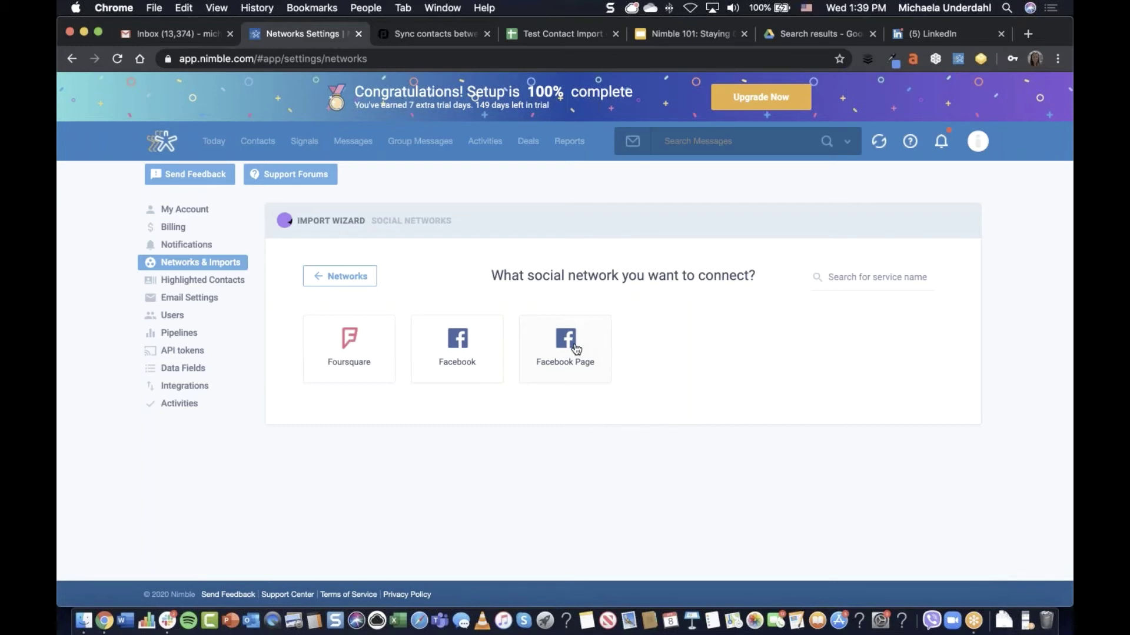
pyautogui.click(331, 276)
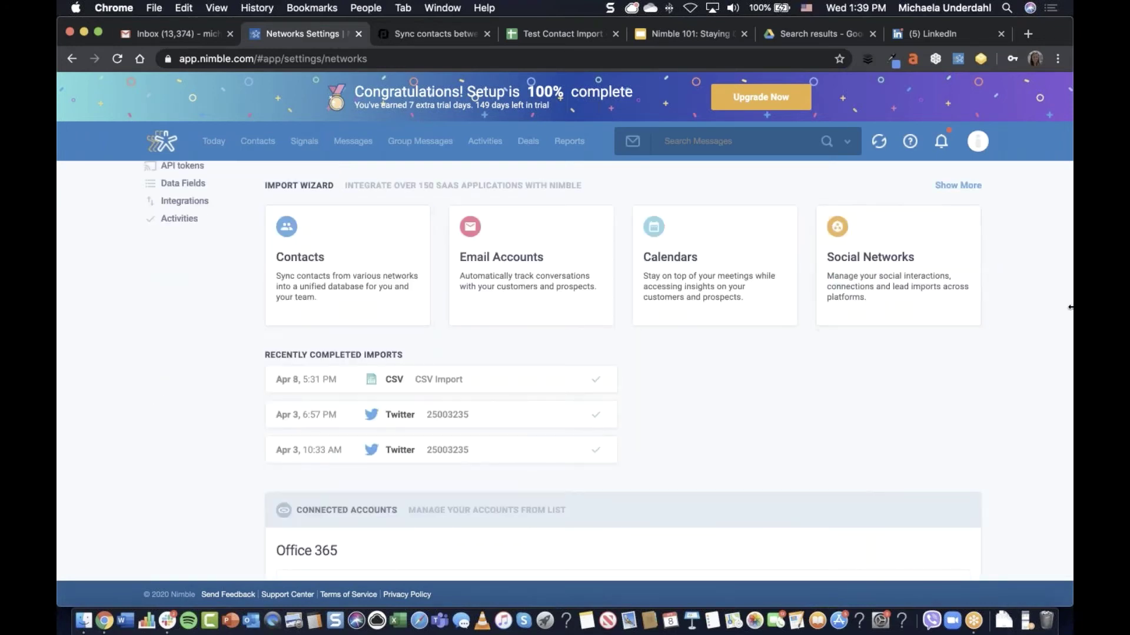
pyautogui.scroll(-1, 1070, 307)
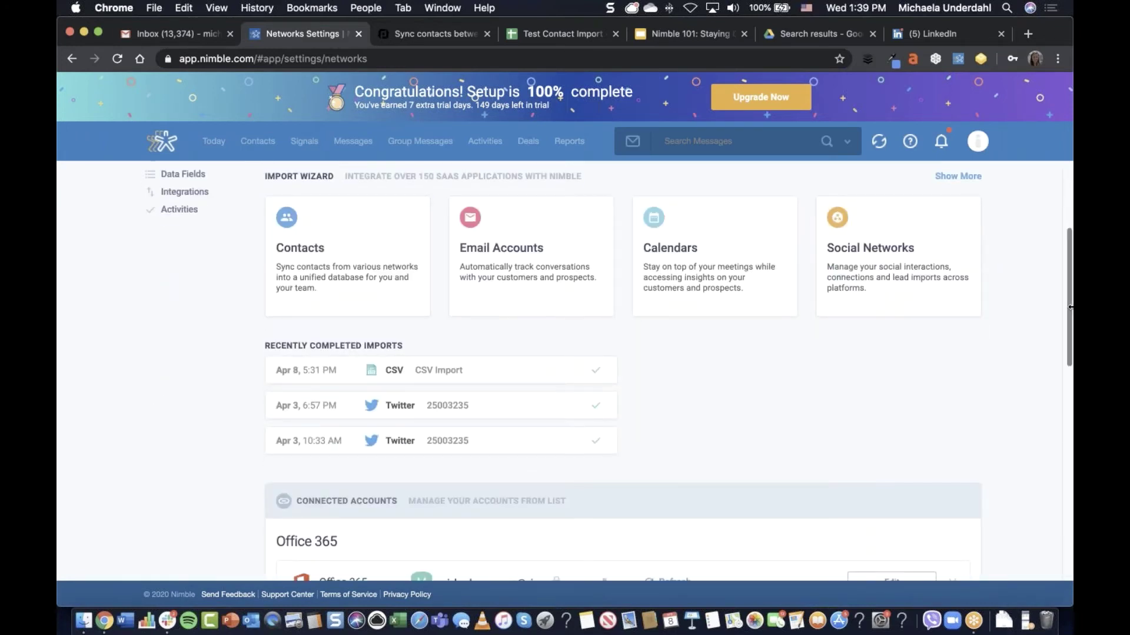
pyautogui.scroll(-1, 1041, 290)
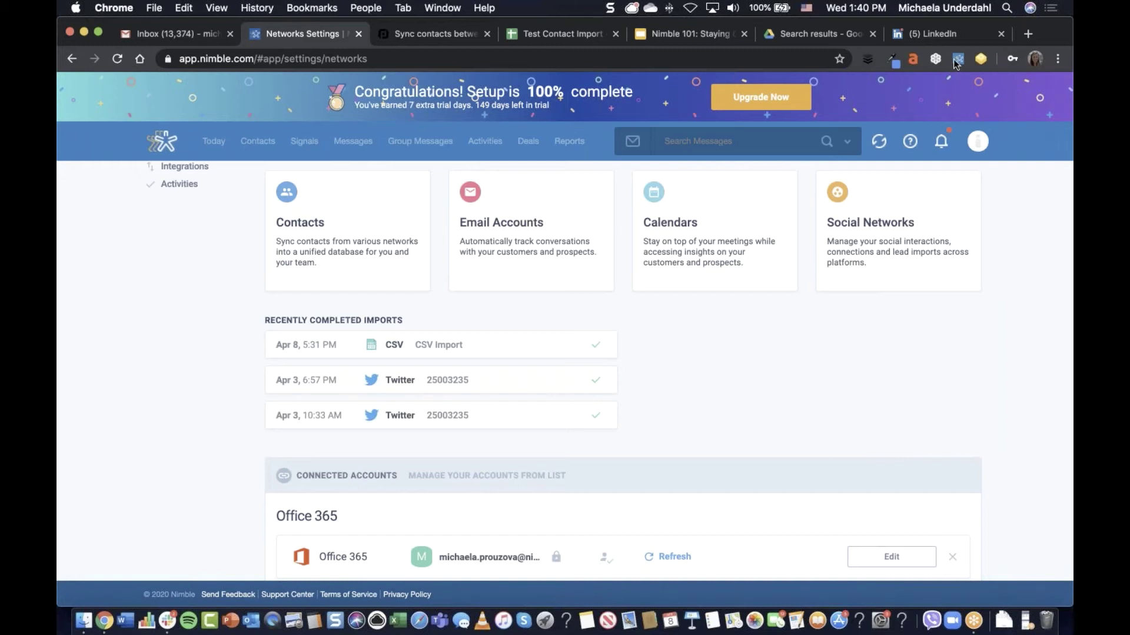
pyautogui.scroll(-5, 1022, 273)
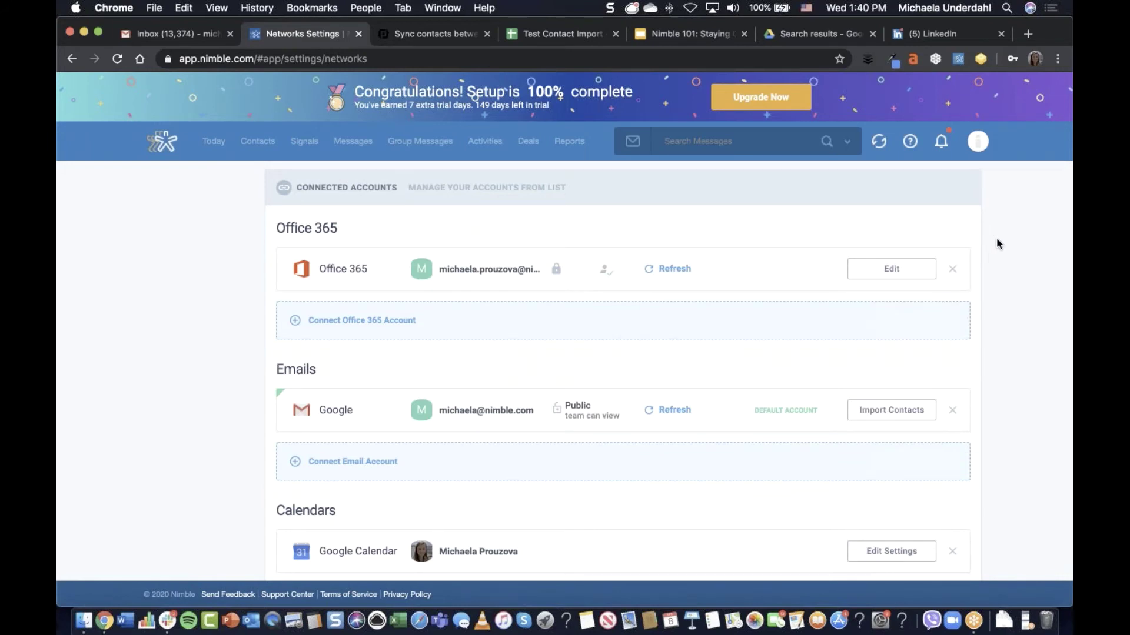
# Load Facebook in place of the LinkedIn page and launch the Nimble browser extension on the news feed
pyautogui.click(954, 40)
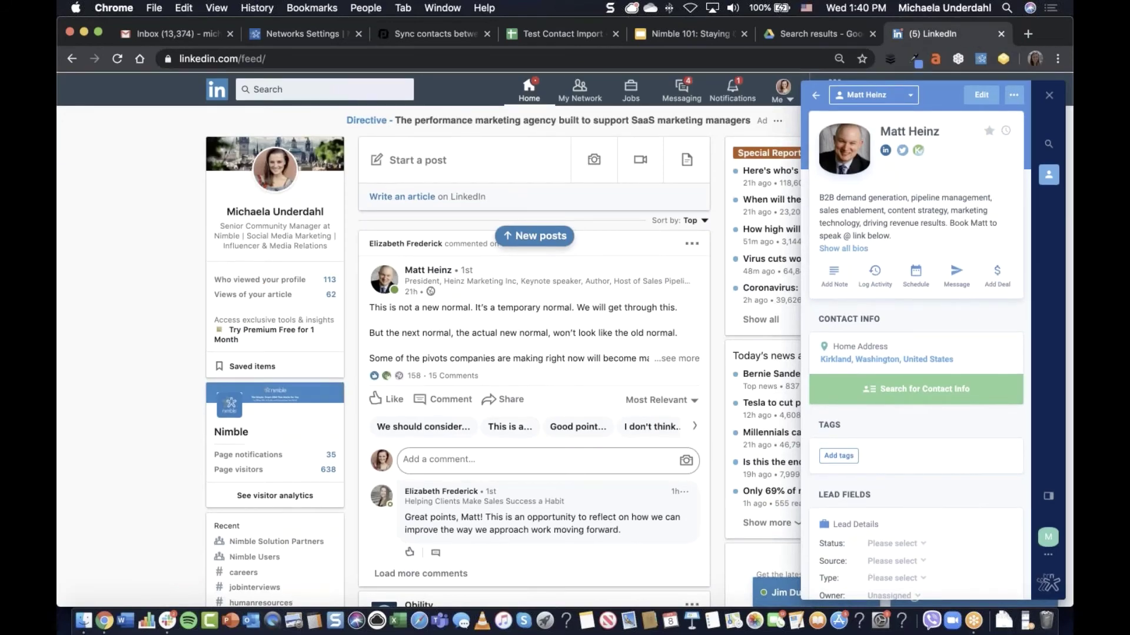
pyautogui.press('super+l')
pyautogui.write('fa')
pyautogui.press('Return')
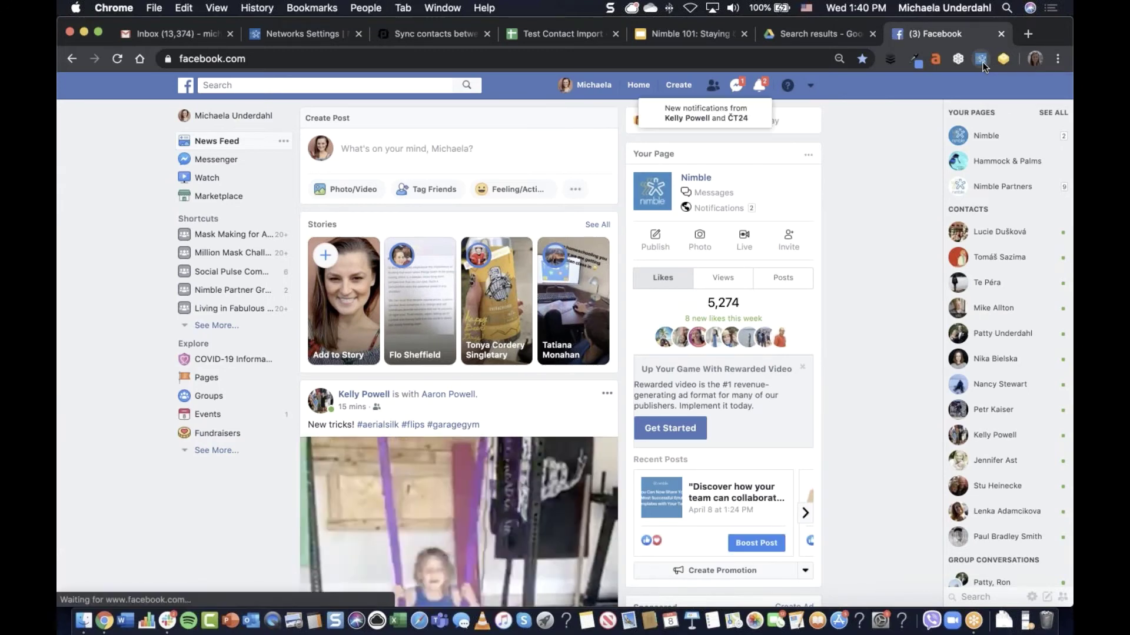
pyautogui.click(980, 59)
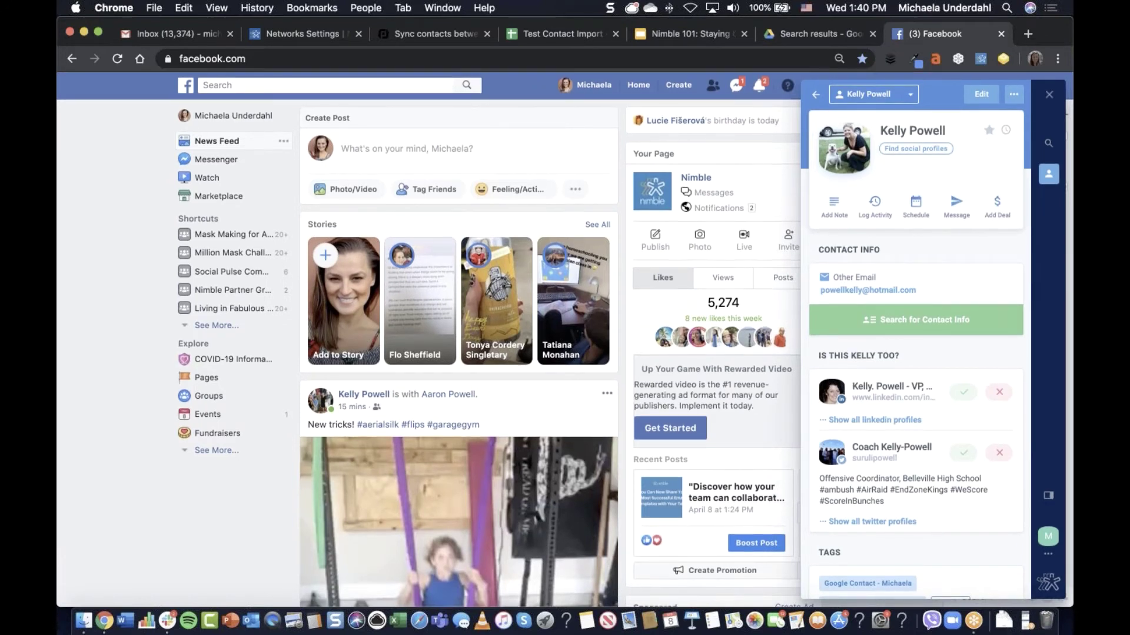
# Open the contact for editing in the Nimble extension, view the Programs fields and leave without saving
pyautogui.click(986, 97)
pyautogui.click(978, 122)
pyautogui.click(973, 142)
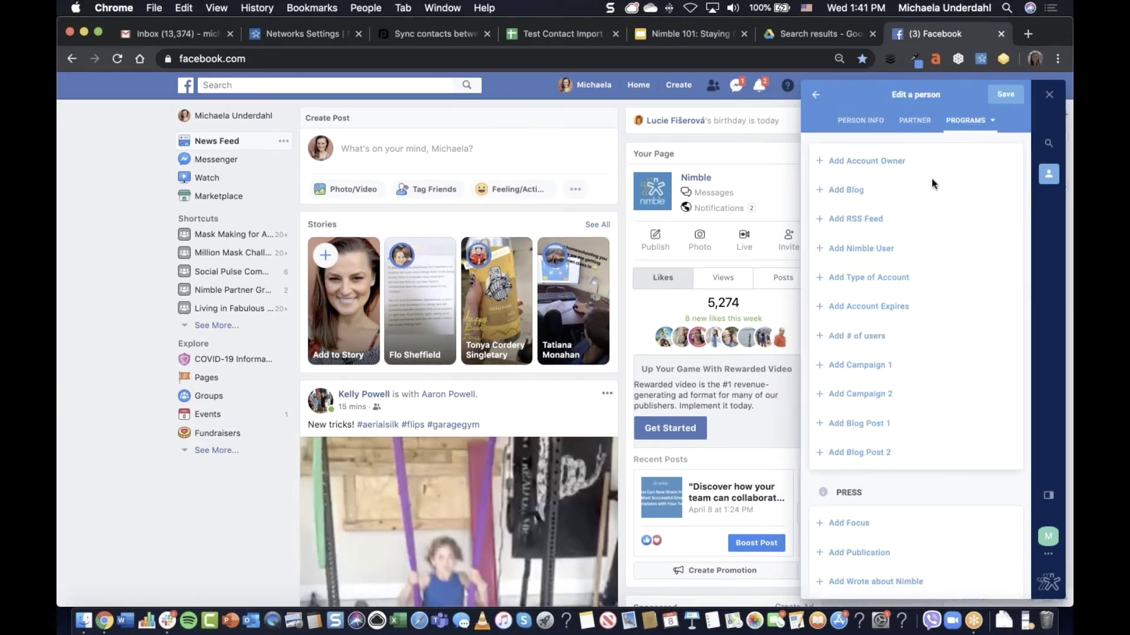
pyautogui.click(816, 95)
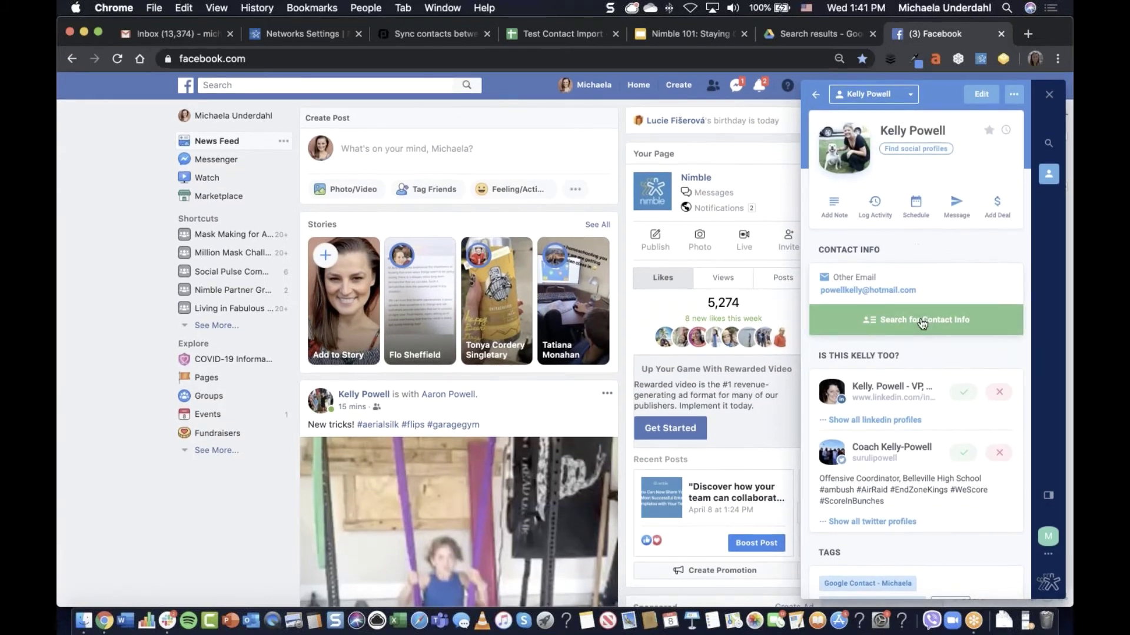
# View the Nimble Prospector contact info search form for this contact and return to the contact's profile
pyautogui.click(922, 320)
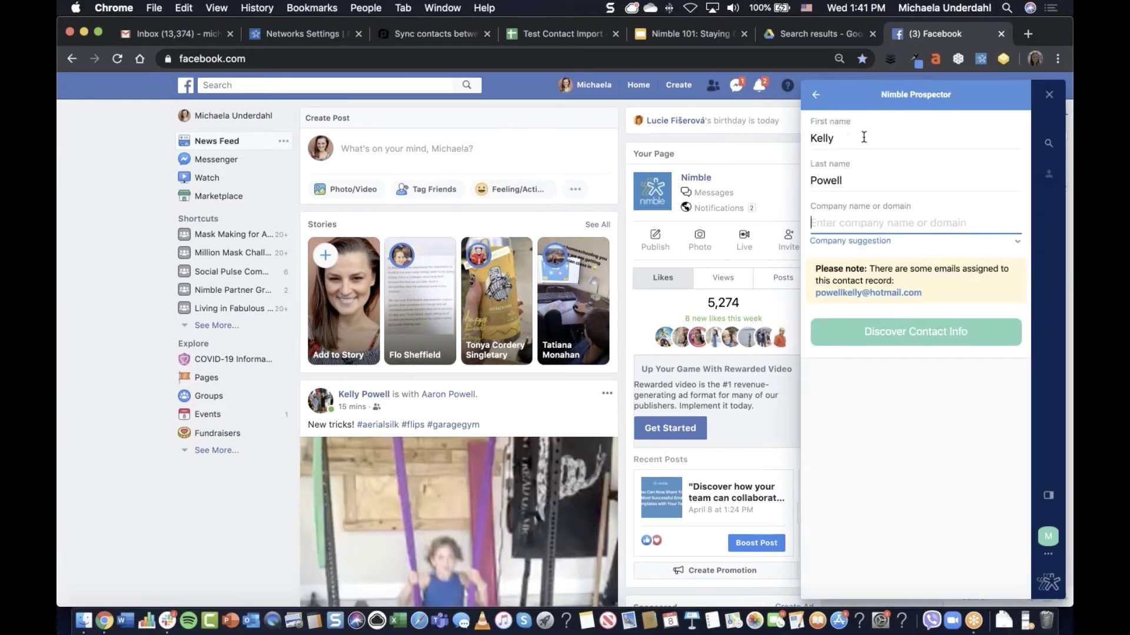
pyautogui.click(863, 137)
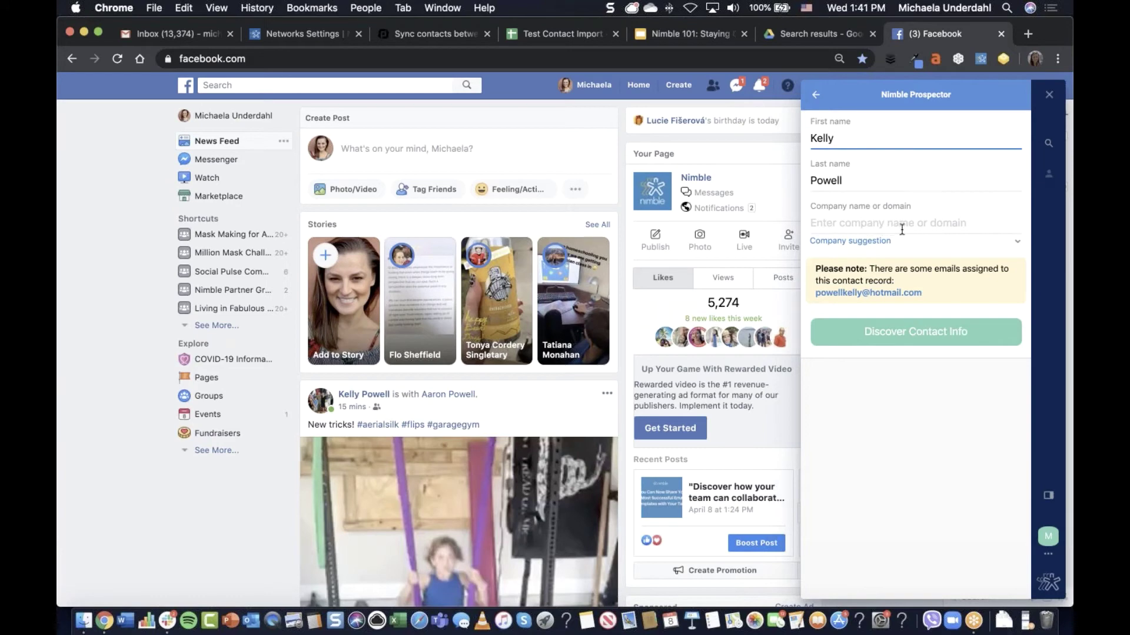
pyautogui.click(817, 96)
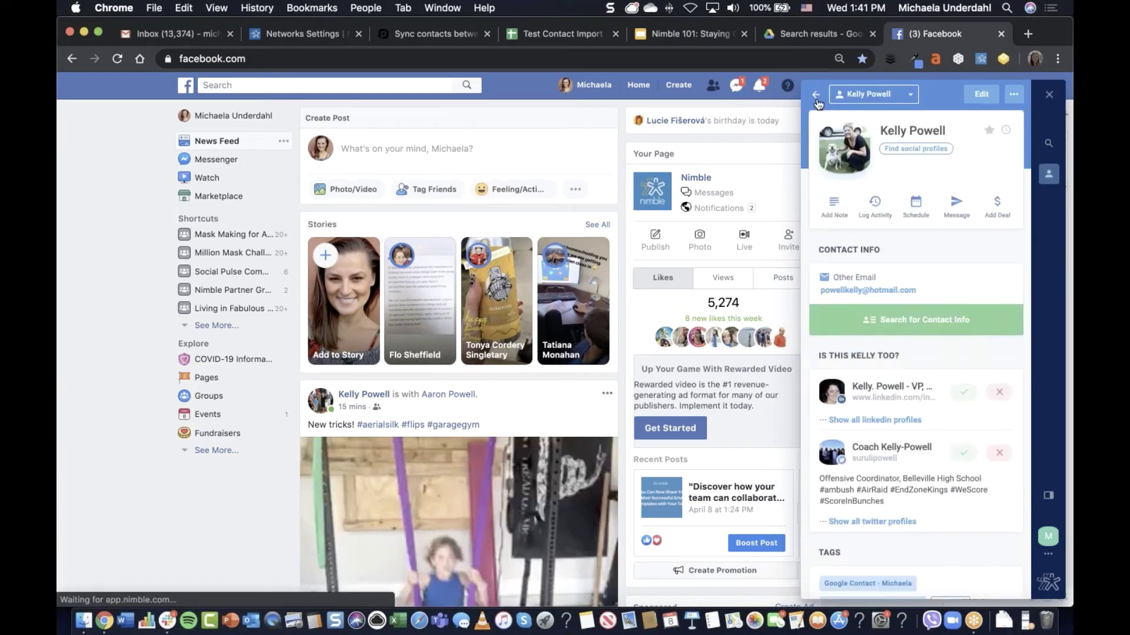
# Switch back to Nimble and reopen the recently viewed contact's record from Contacts
pyautogui.click(288, 35)
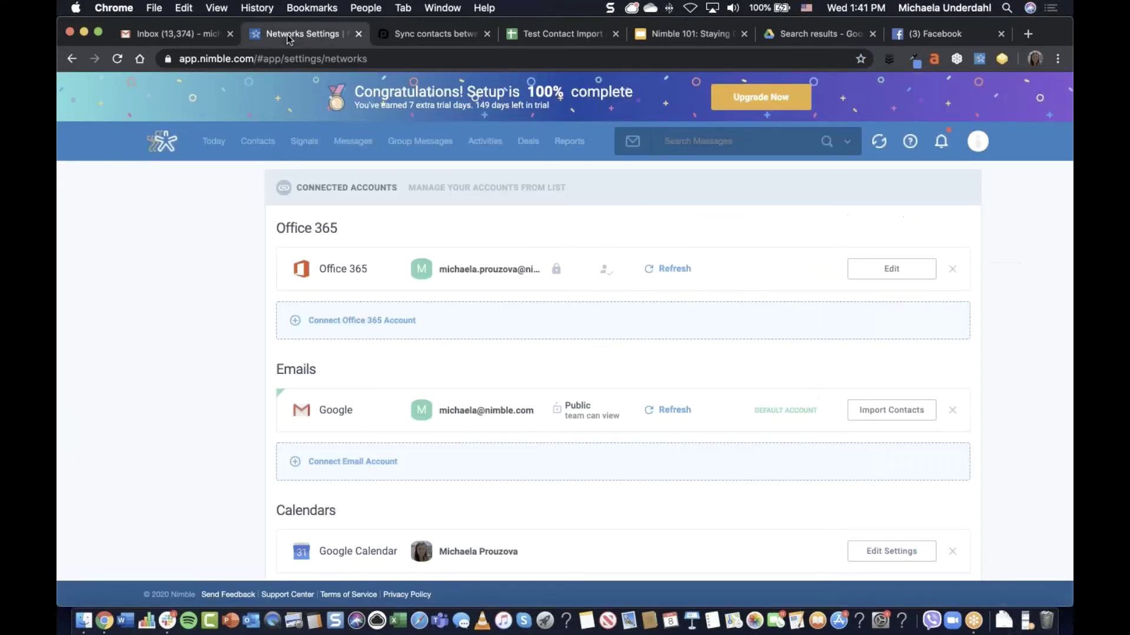
pyautogui.scroll(2, 233, 370)
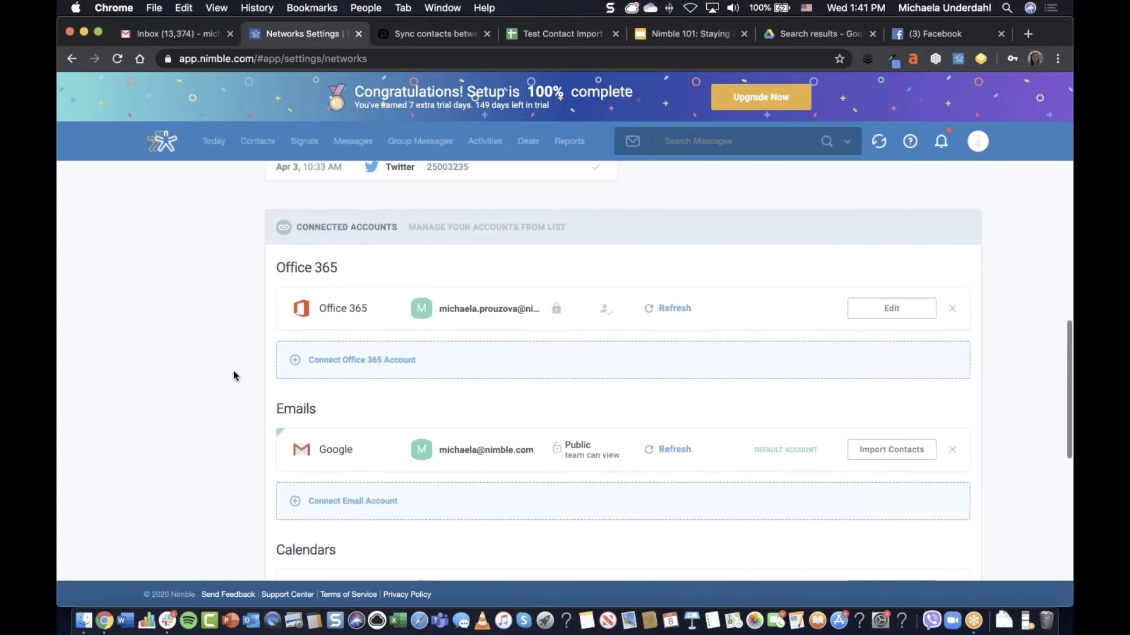
pyautogui.click(260, 152)
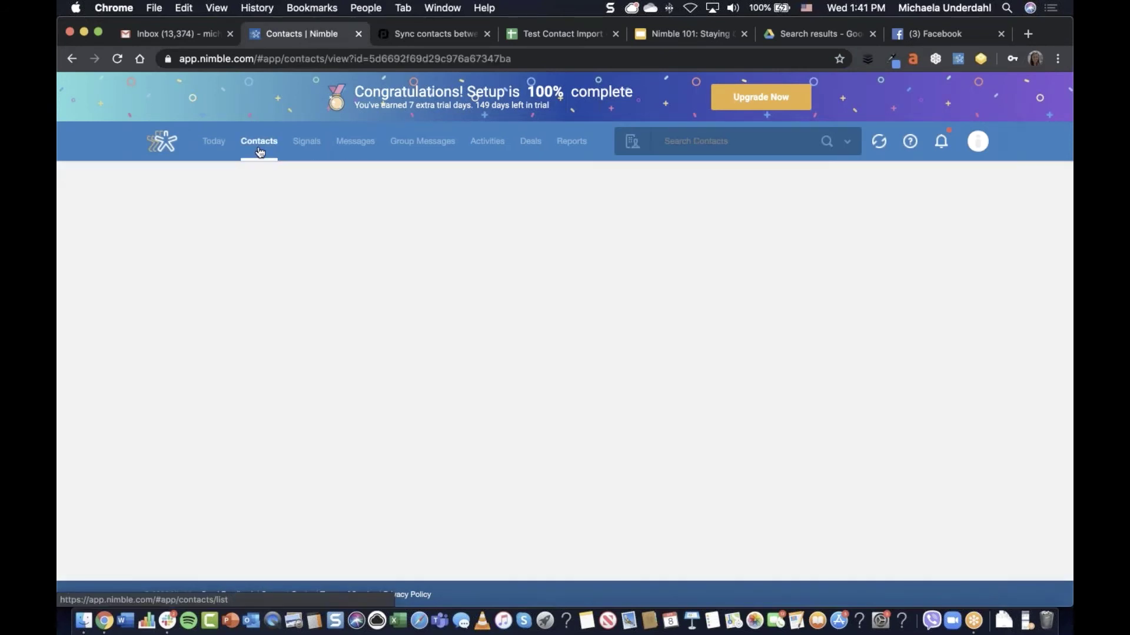
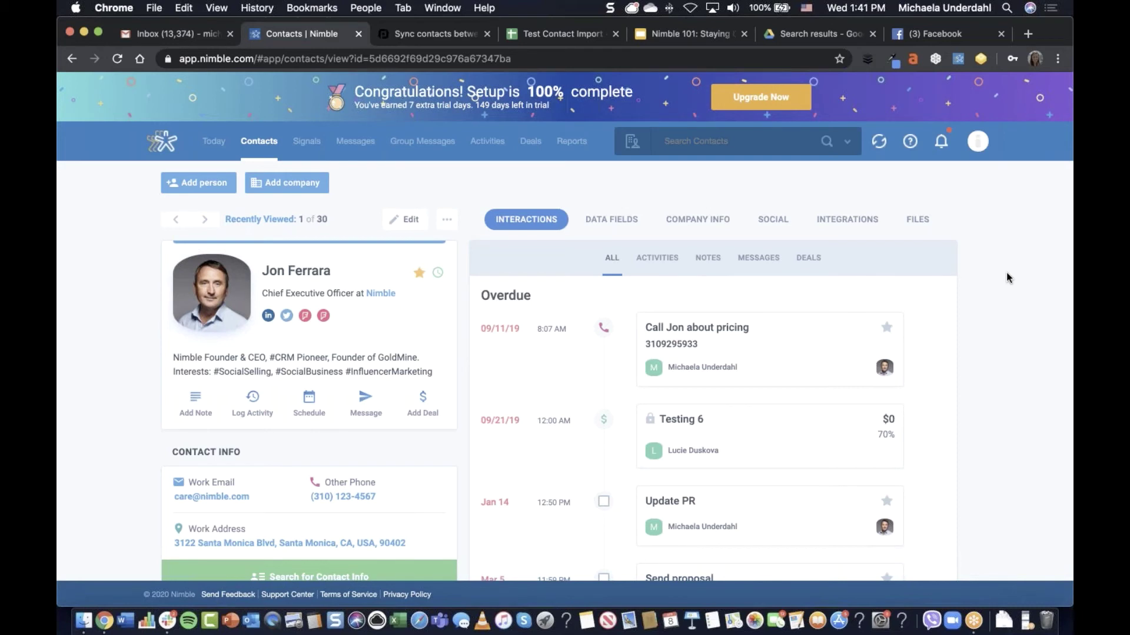
# Examine the contact's info, tags and lead fields, including the available lead Source options, without choosing one
pyautogui.scroll(-2, 1006, 278)
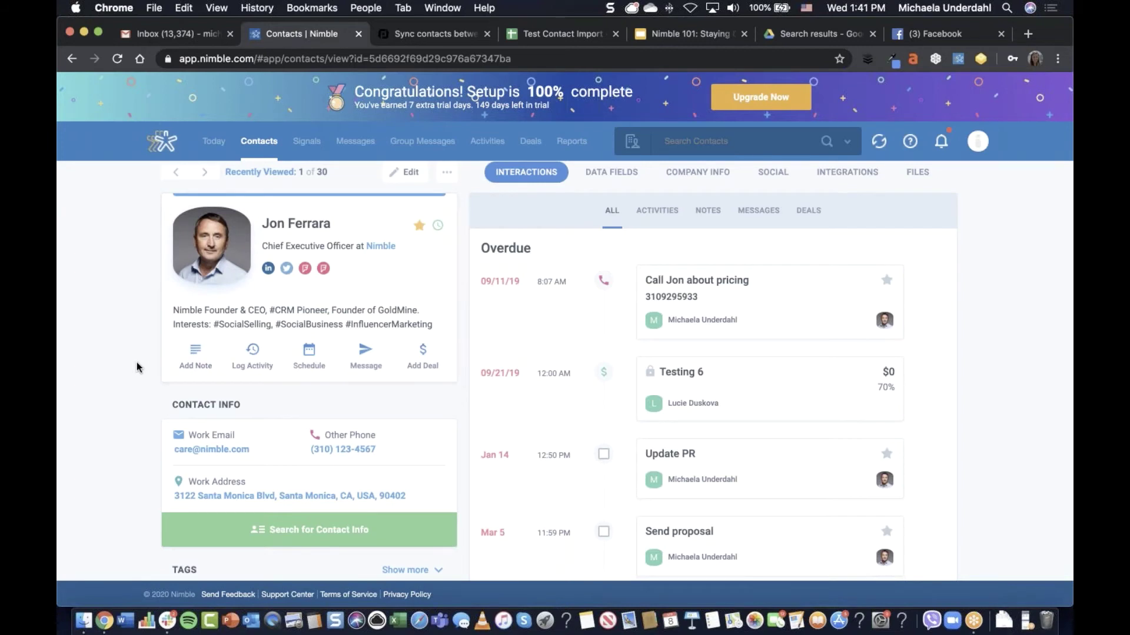
pyautogui.scroll(-1, 137, 367)
pyautogui.scroll(-5, 137, 367)
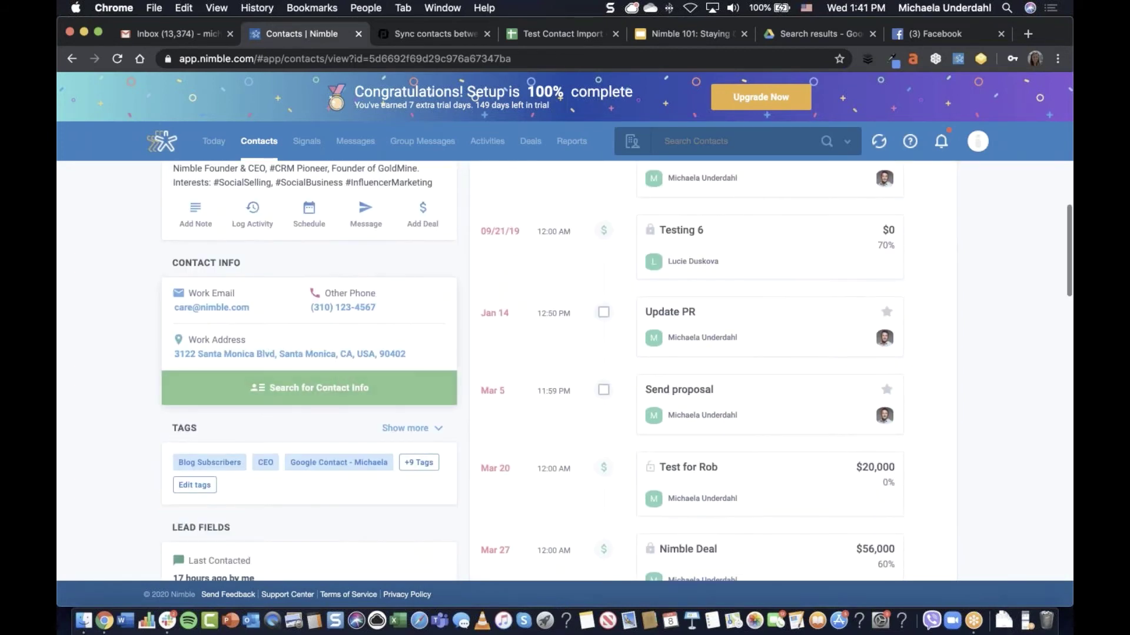
pyautogui.scroll(-2, 291, 351)
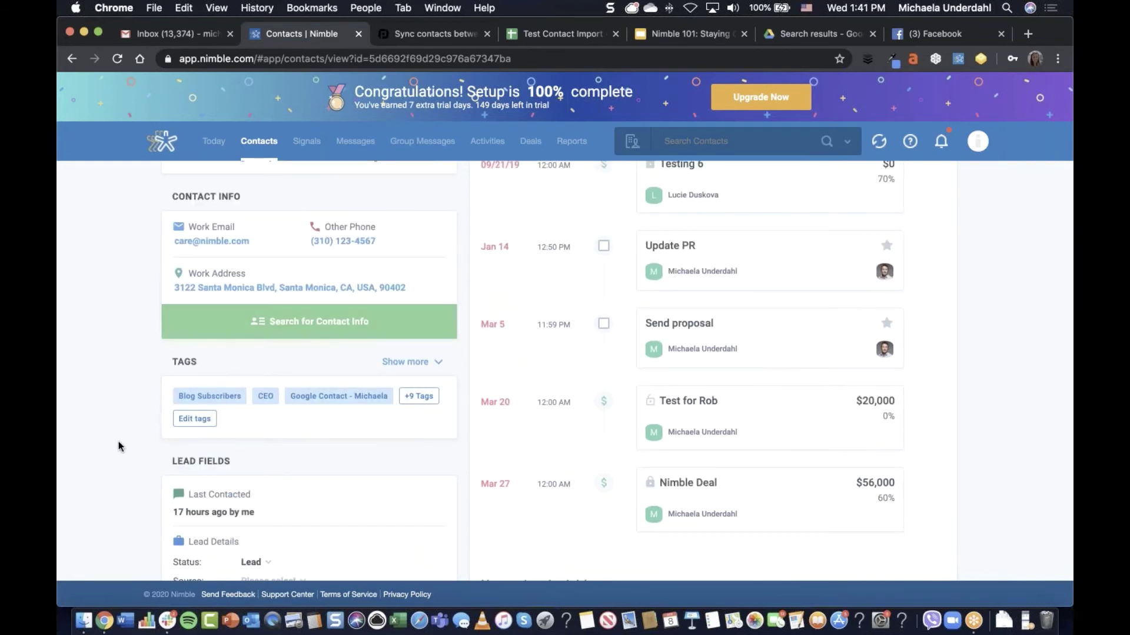
pyautogui.scroll(-4, 119, 447)
pyautogui.scroll(-2, 260, 336)
pyautogui.click(269, 376)
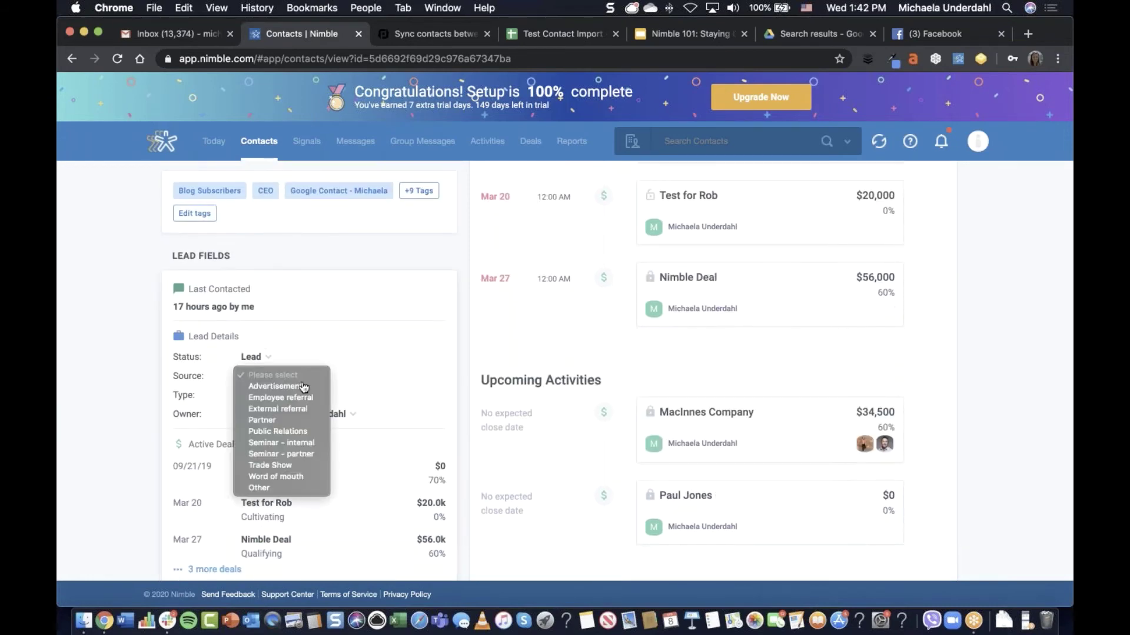
pyautogui.press('Escape')
# Look through the contact's interactions, including overdue items, upcoming activities and past activities, and return to the profile header
pyautogui.scroll(10, 1026, 336)
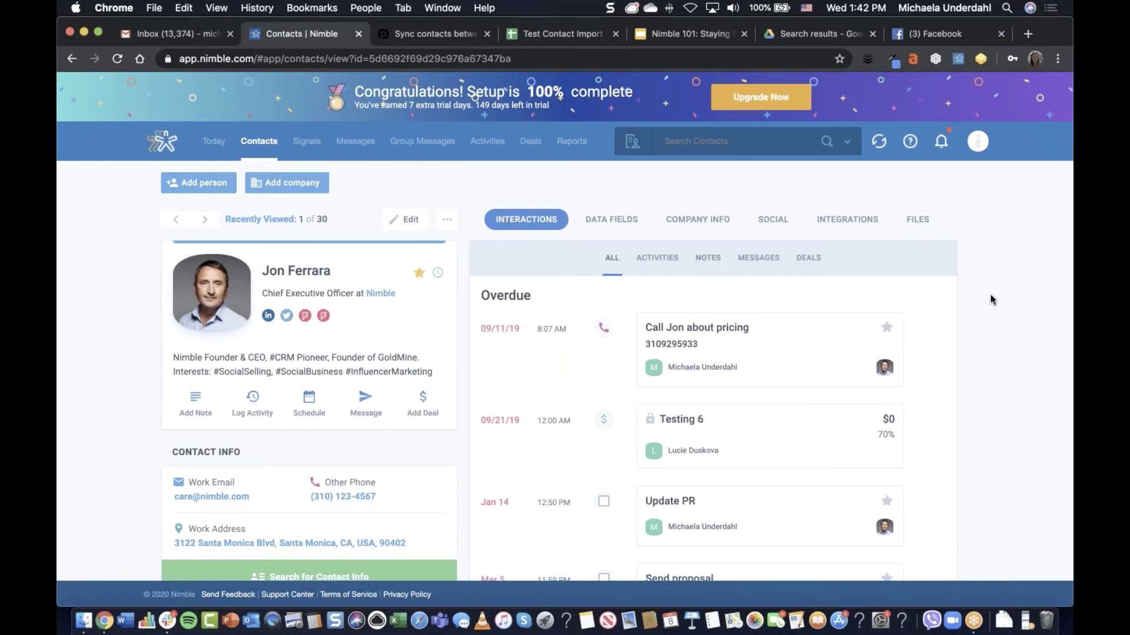
pyautogui.scroll(-2, 990, 295)
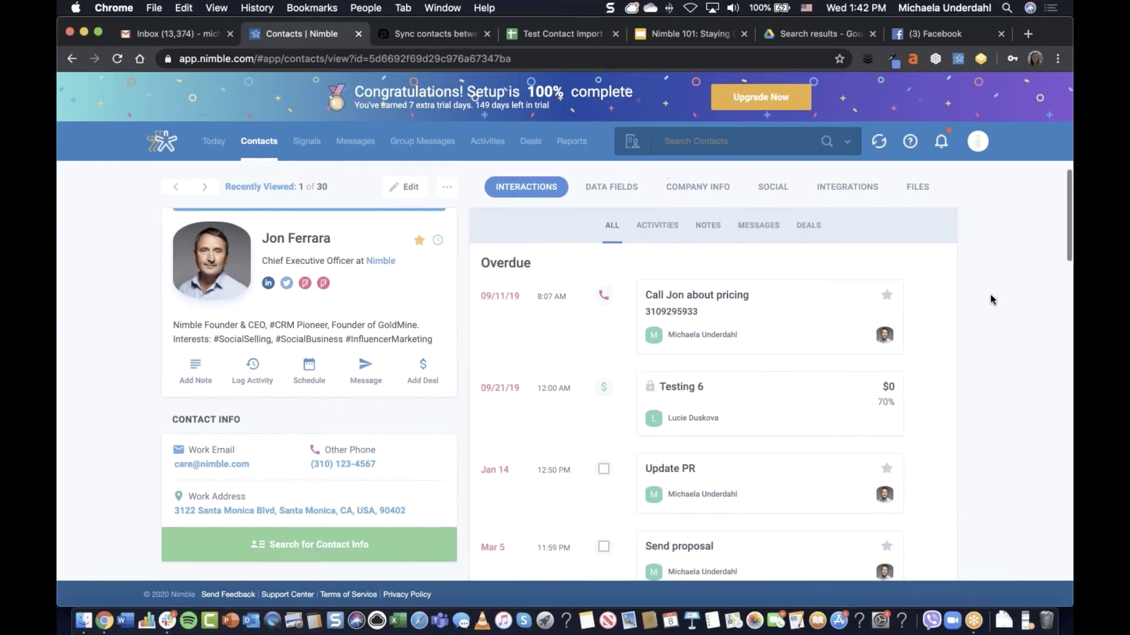
pyautogui.scroll(2, 991, 294)
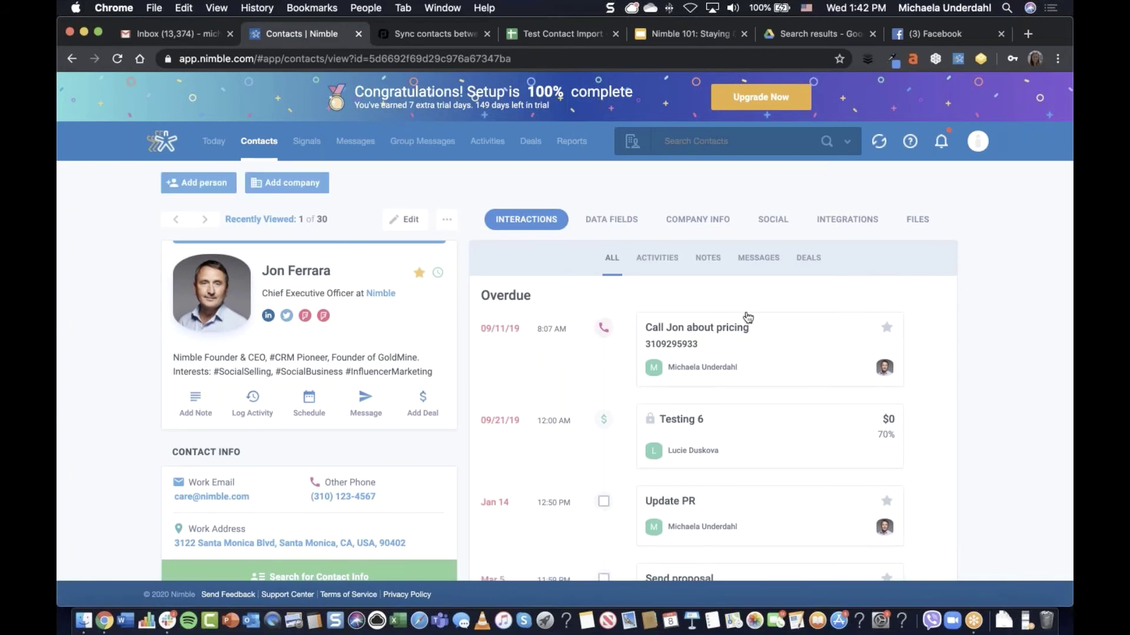
pyautogui.scroll(-10, 747, 317)
pyautogui.scroll(-10, 683, 370)
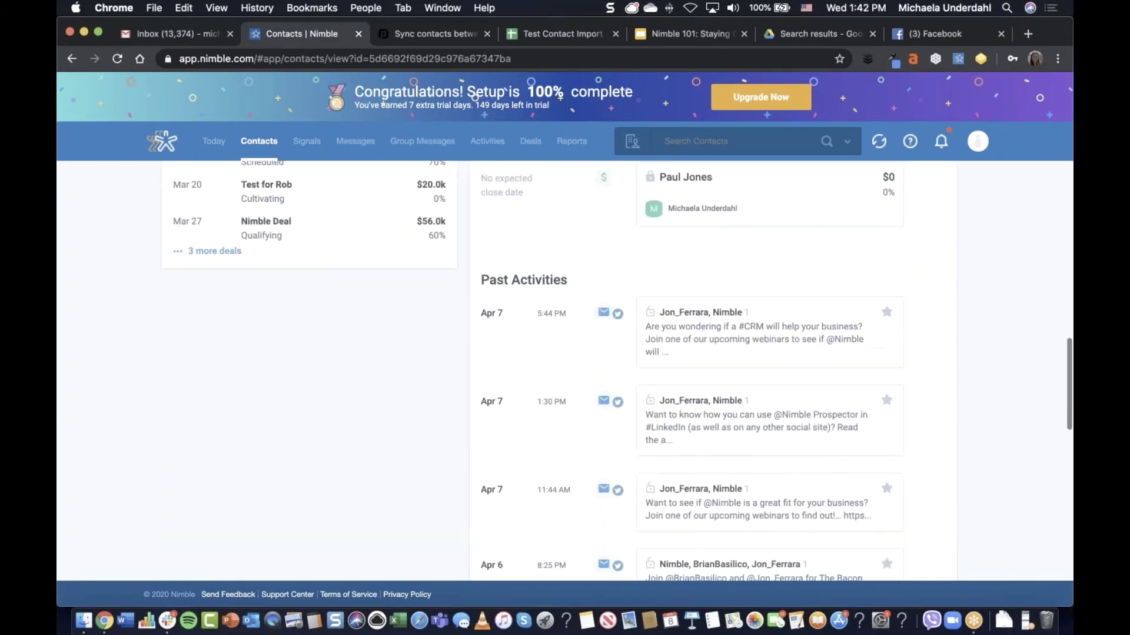
pyautogui.scroll(10, 623, 371)
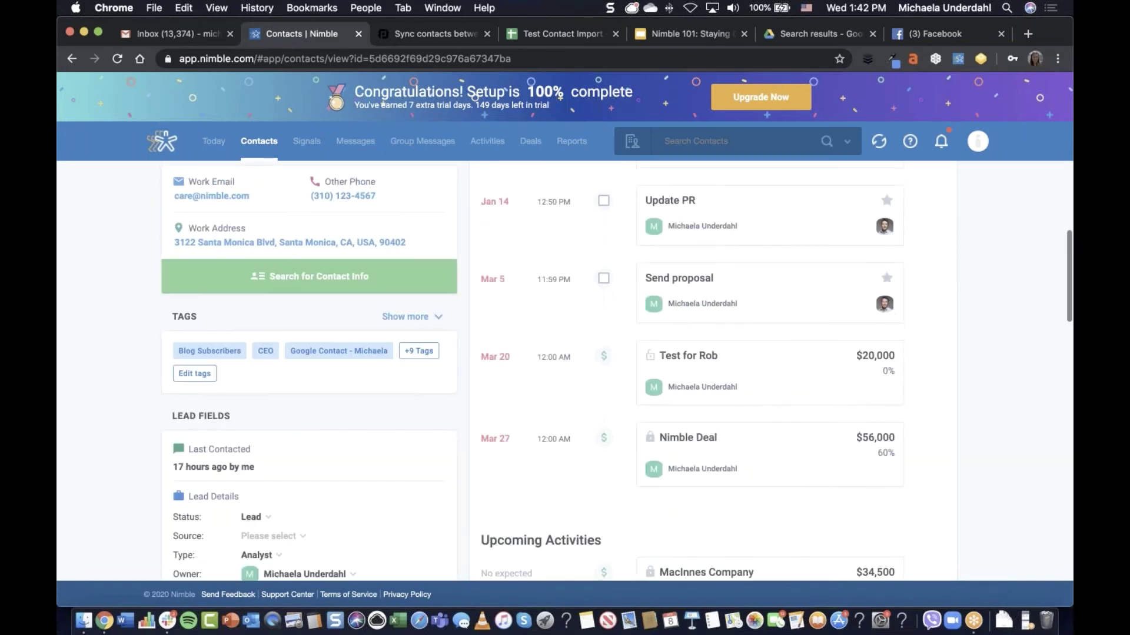
pyautogui.scroll(5, 618, 277)
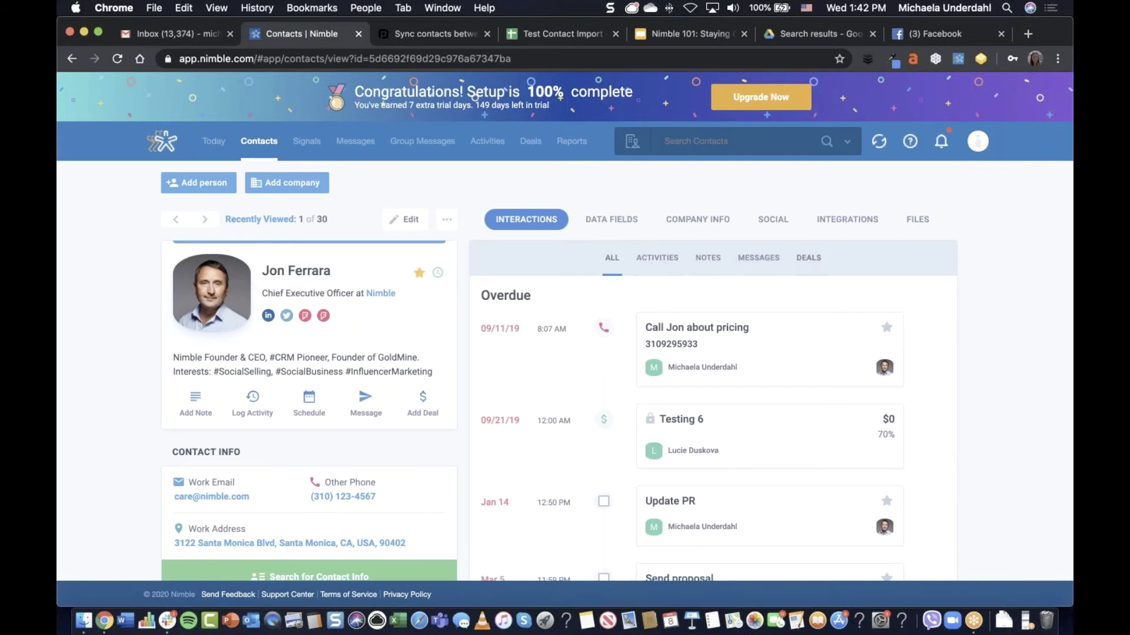
# Filter the contact's activities by Tasks, by Calls and by Deals, reviewing the entries listed for each type
pyautogui.click(659, 259)
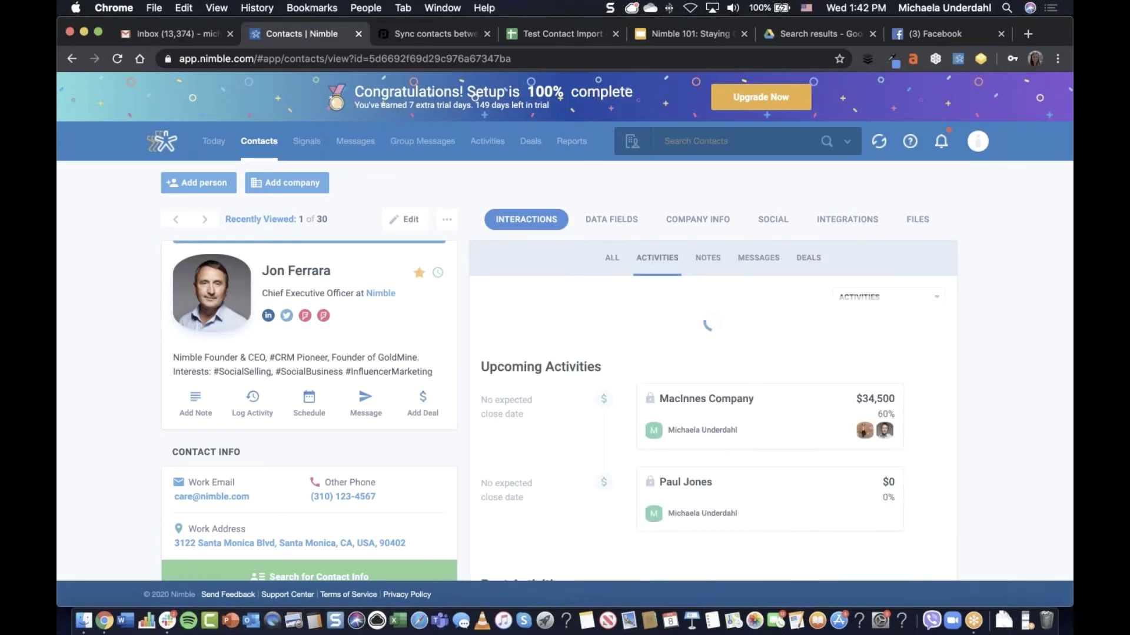
pyautogui.click(937, 299)
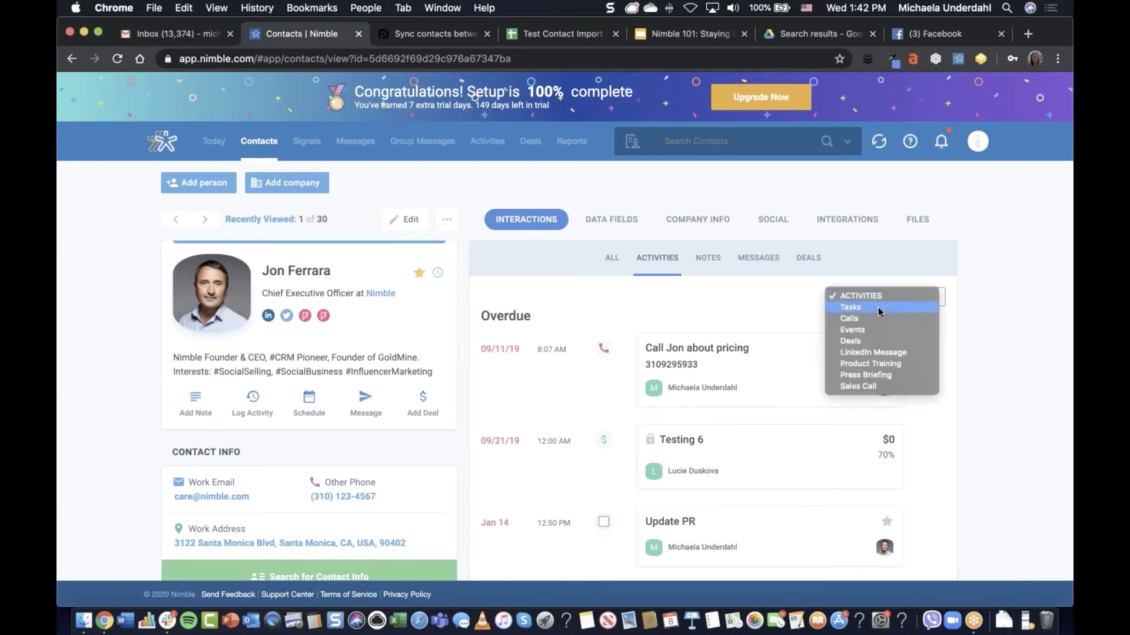
pyautogui.click(877, 307)
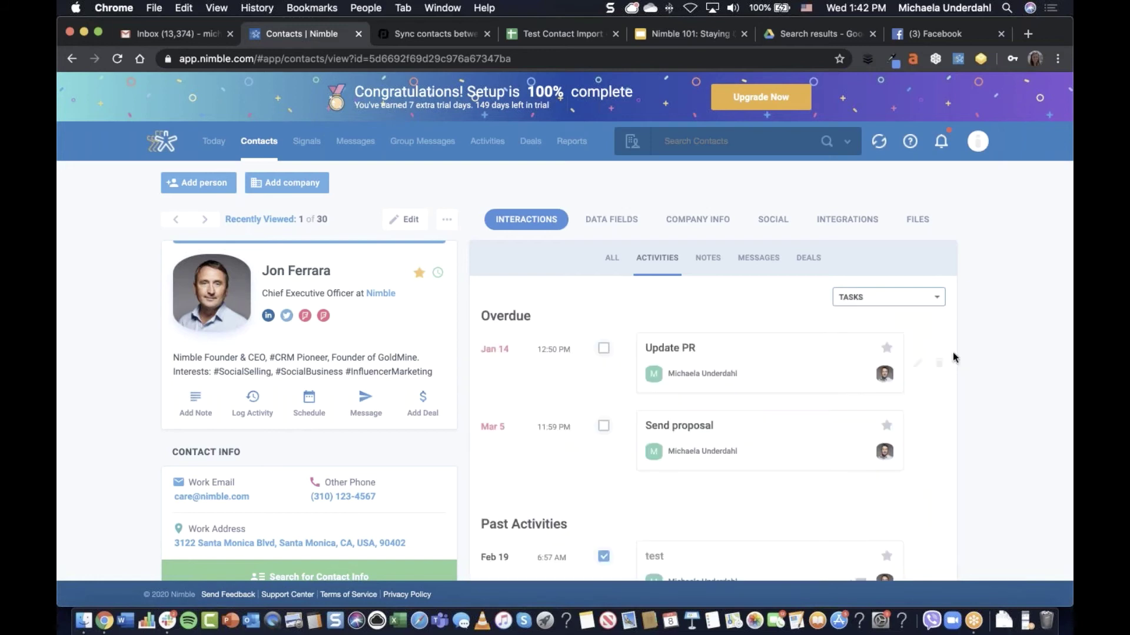
pyautogui.click(937, 298)
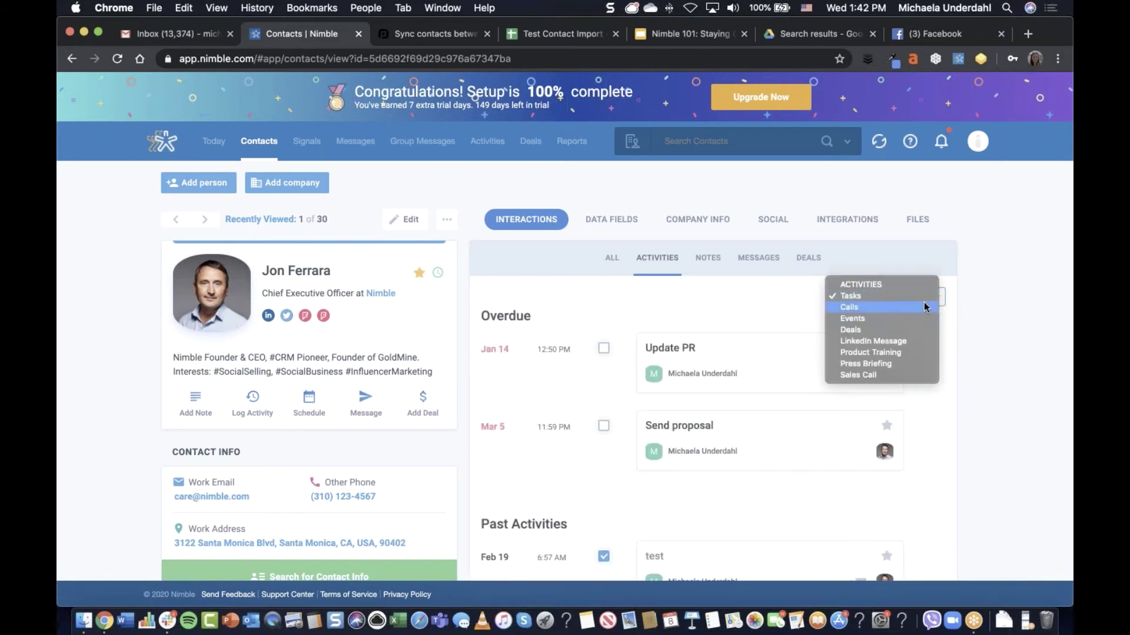
pyautogui.click(923, 305)
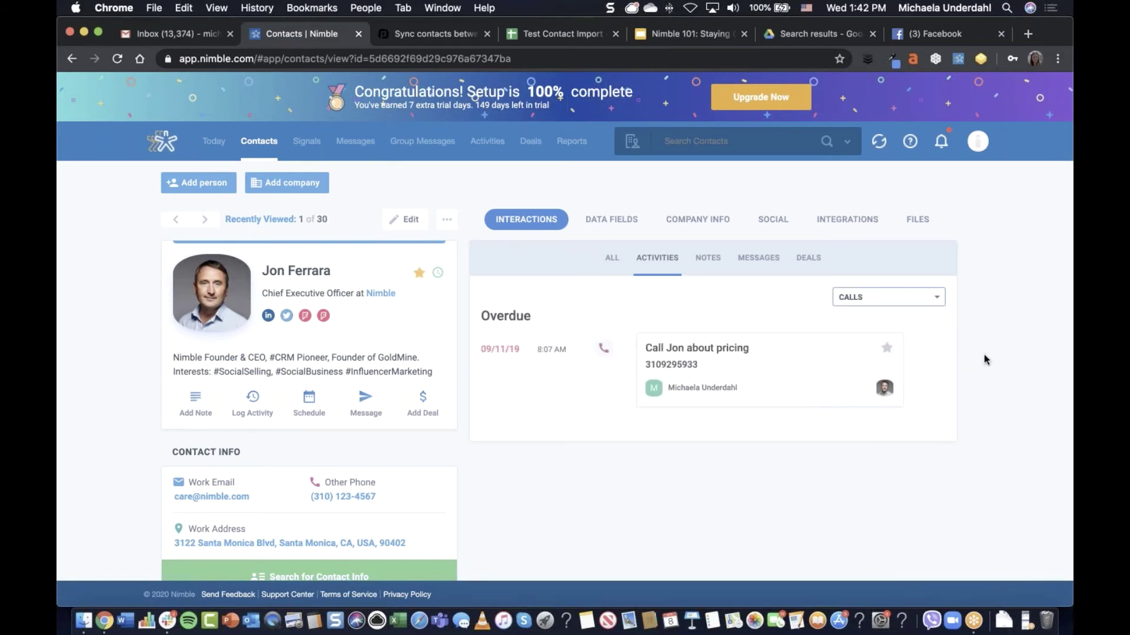
pyautogui.scroll(-1, 983, 376)
pyautogui.scroll(1, 959, 329)
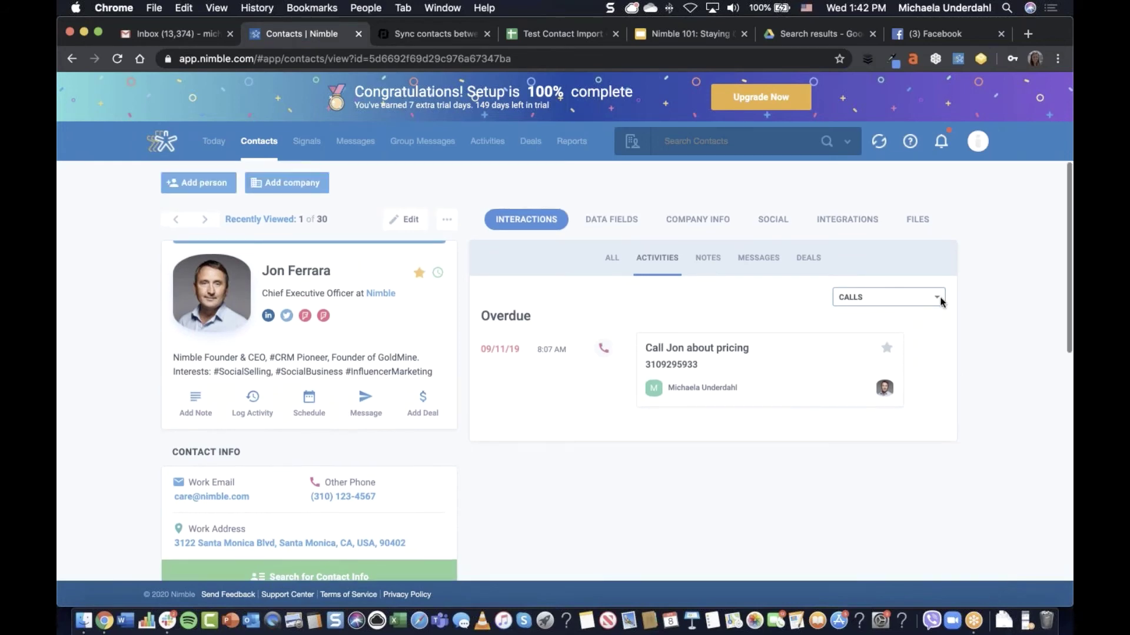
pyautogui.click(940, 299)
pyautogui.click(901, 318)
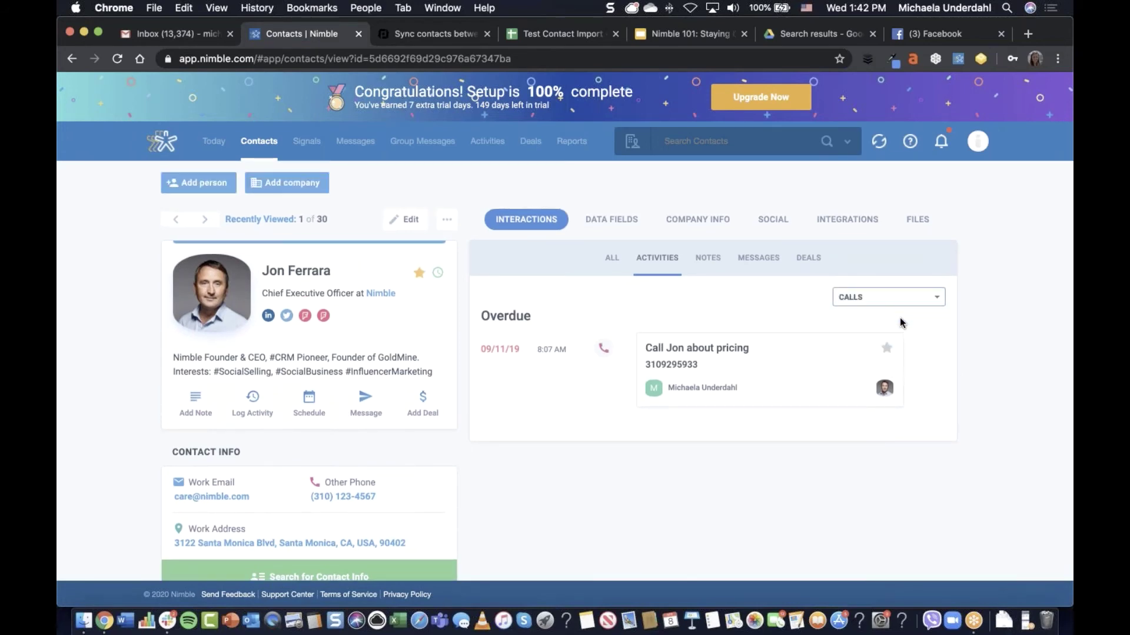
pyautogui.scroll(-2, 974, 376)
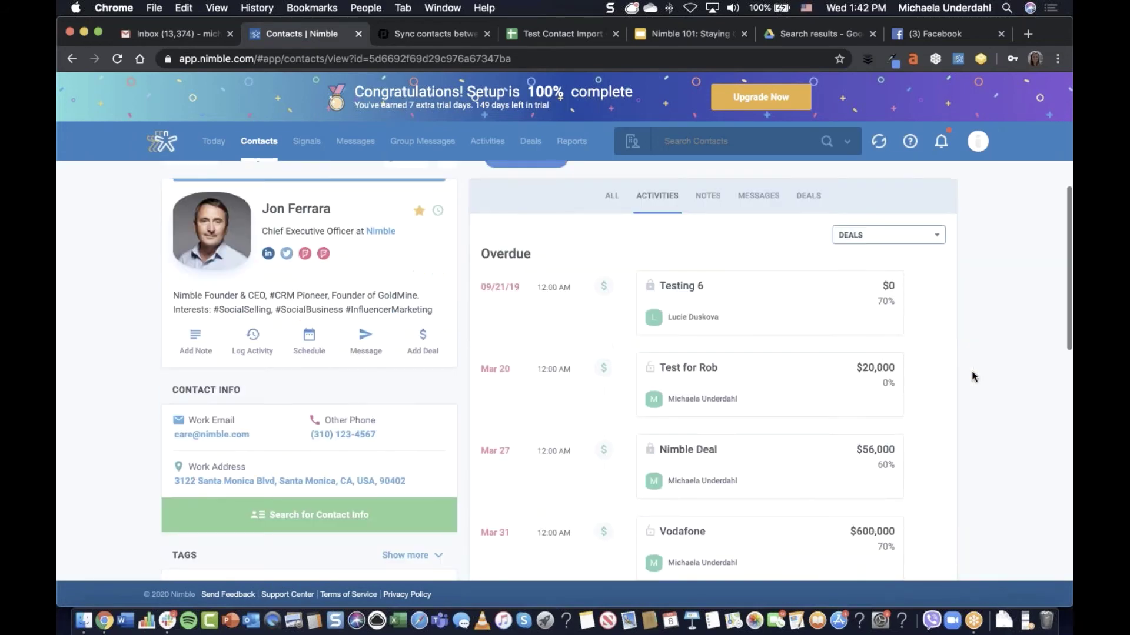
pyautogui.scroll(2, 974, 377)
# Review the contact's notes with their search field, messages and deals under Interactions, closing the Facebook page along the way
pyautogui.click(693, 260)
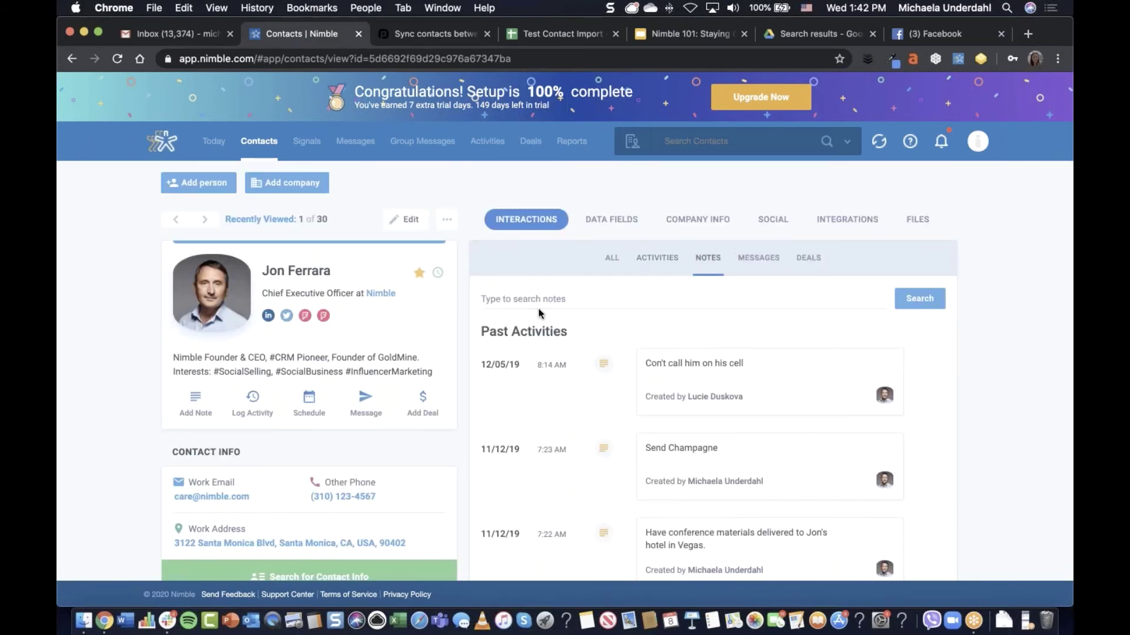
pyautogui.click(505, 294)
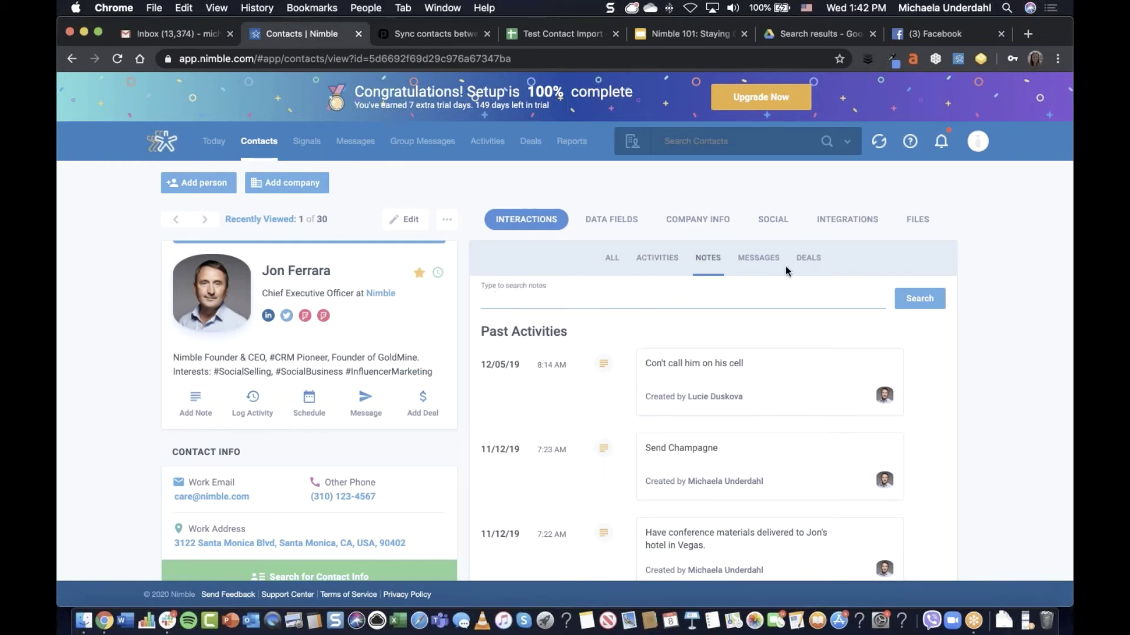
pyautogui.click(768, 260)
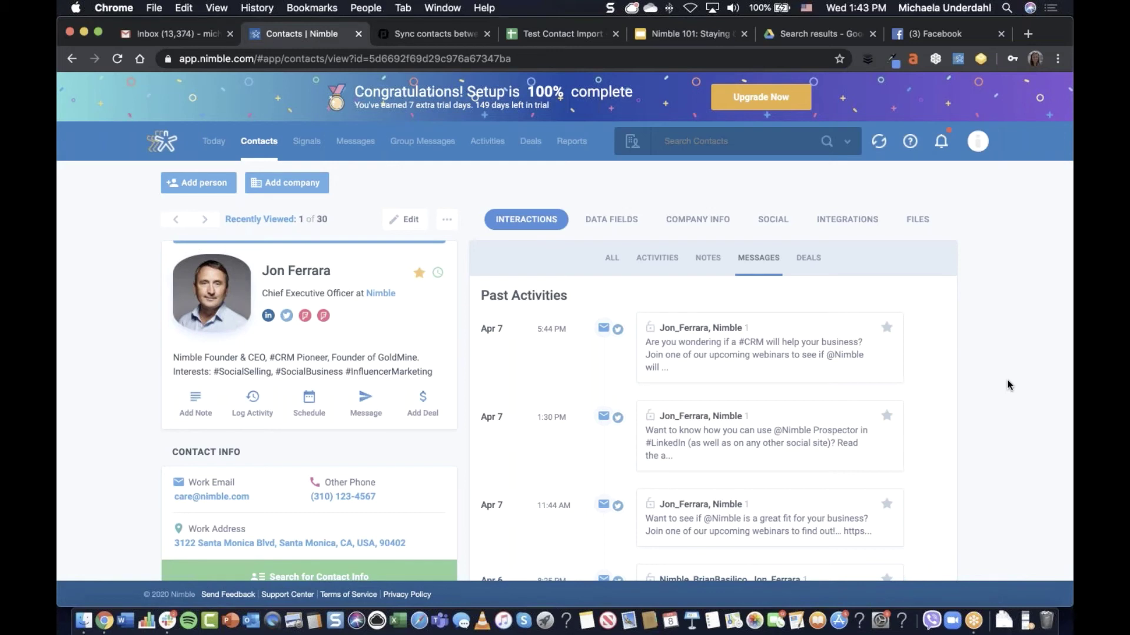
pyautogui.click(1001, 33)
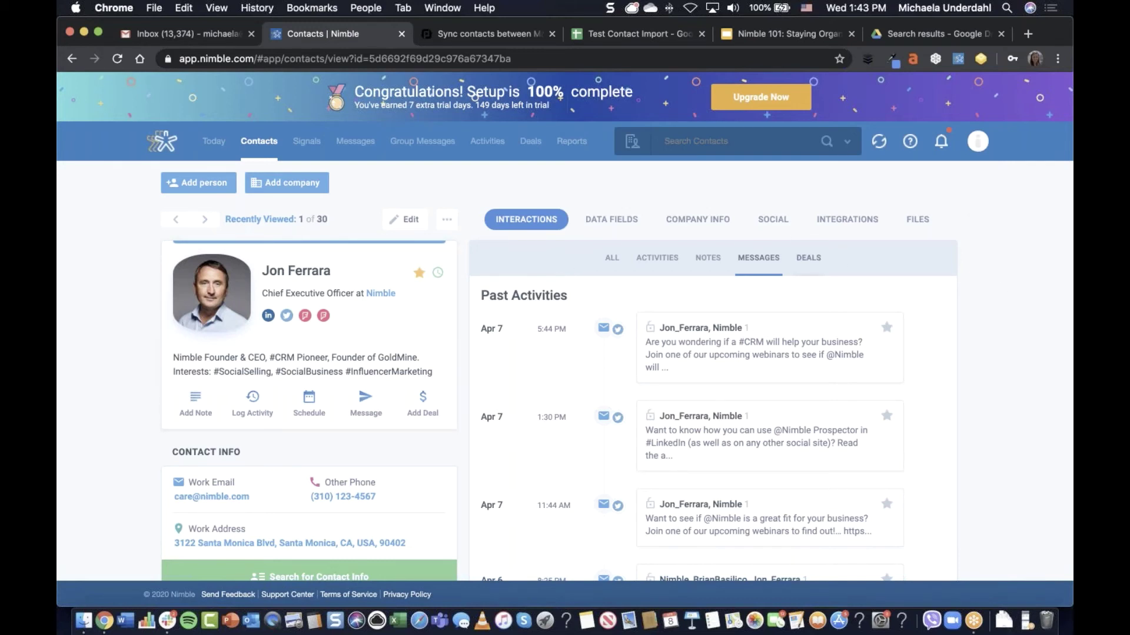
pyautogui.click(808, 257)
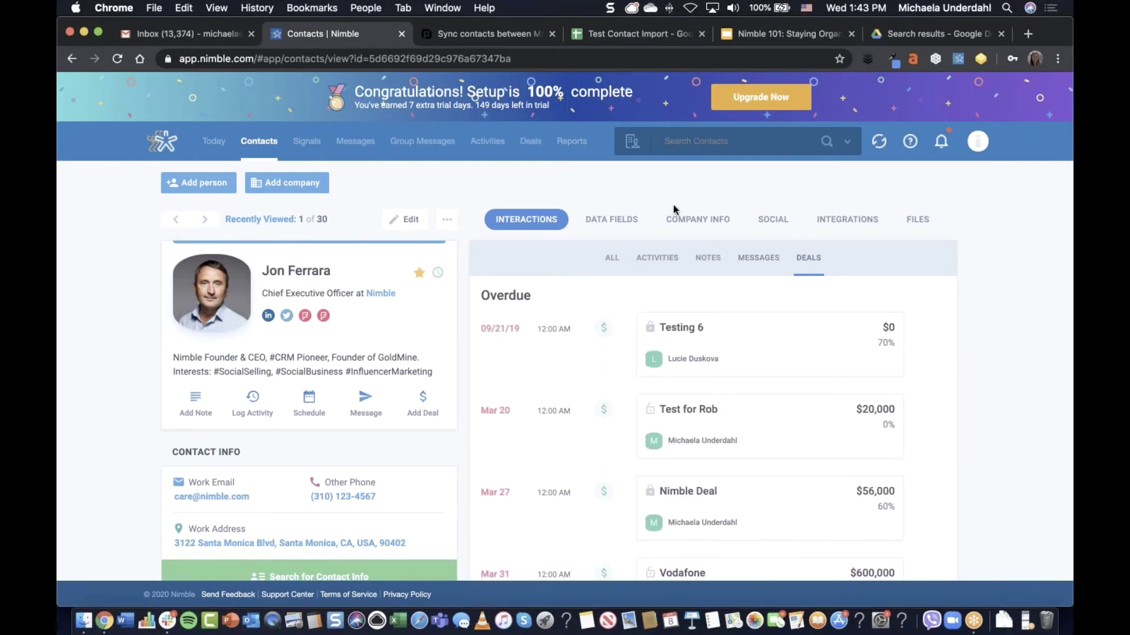
# Examine the contact's Person Info data fields, from email, phone and URLs through descriptions to lead details
pyautogui.click(630, 220)
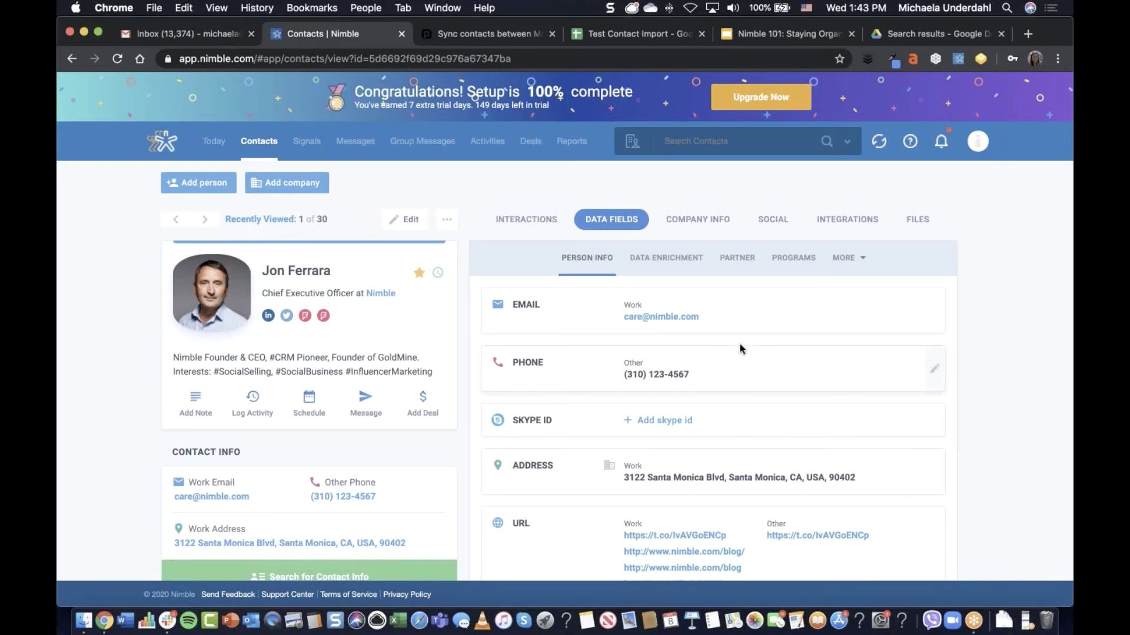
pyautogui.scroll(-5, 740, 344)
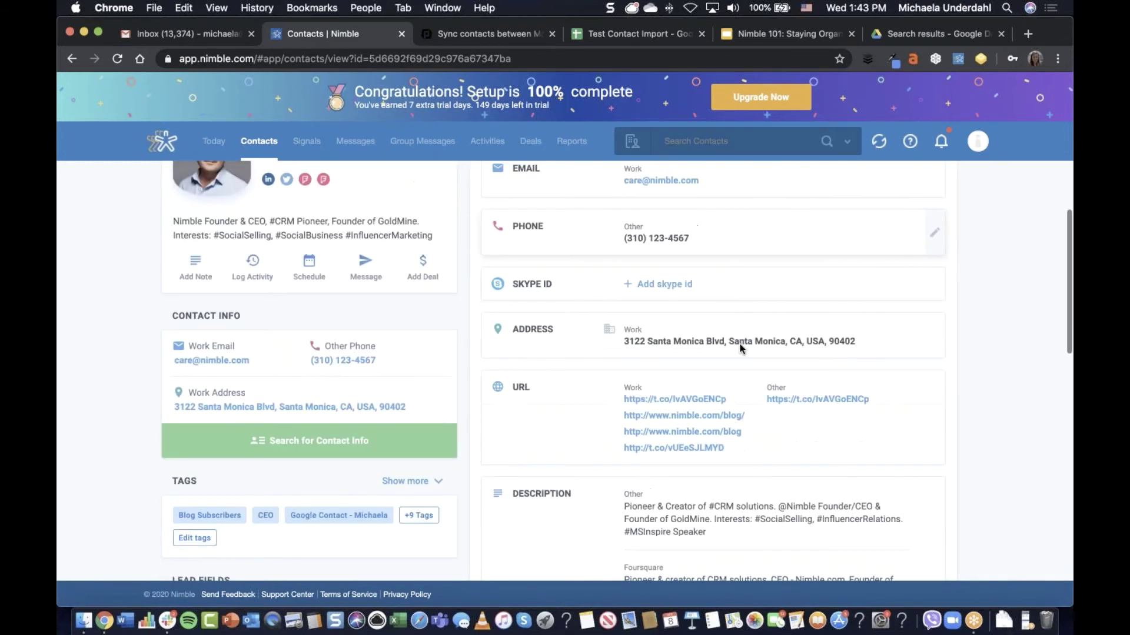
pyautogui.scroll(-3, 740, 344)
pyautogui.scroll(10, 739, 343)
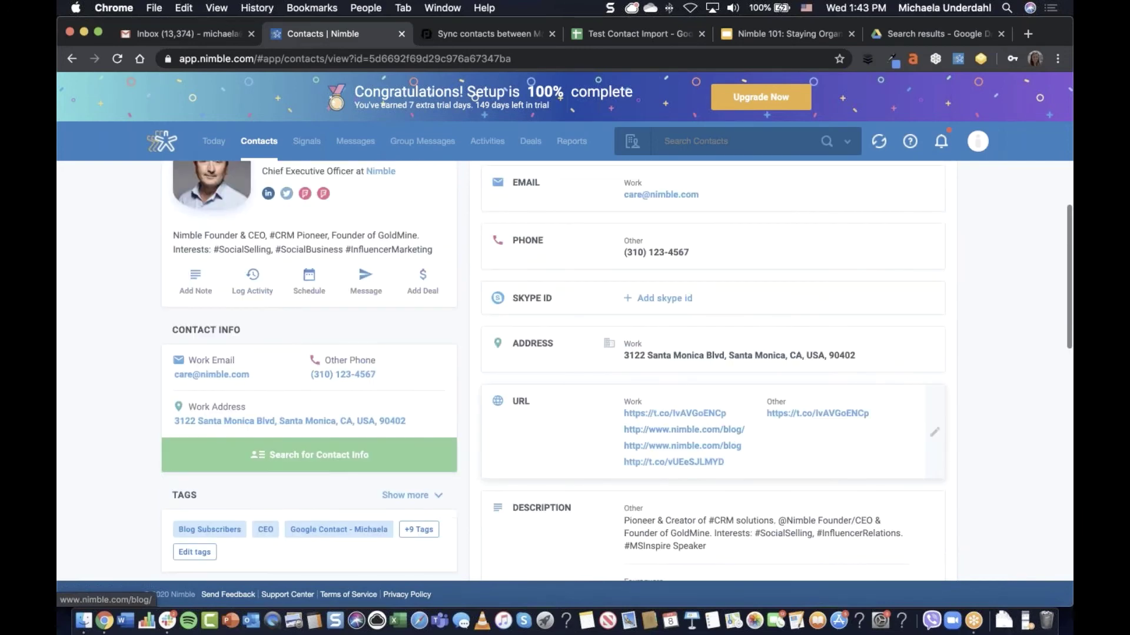
pyautogui.scroll(-2, 771, 341)
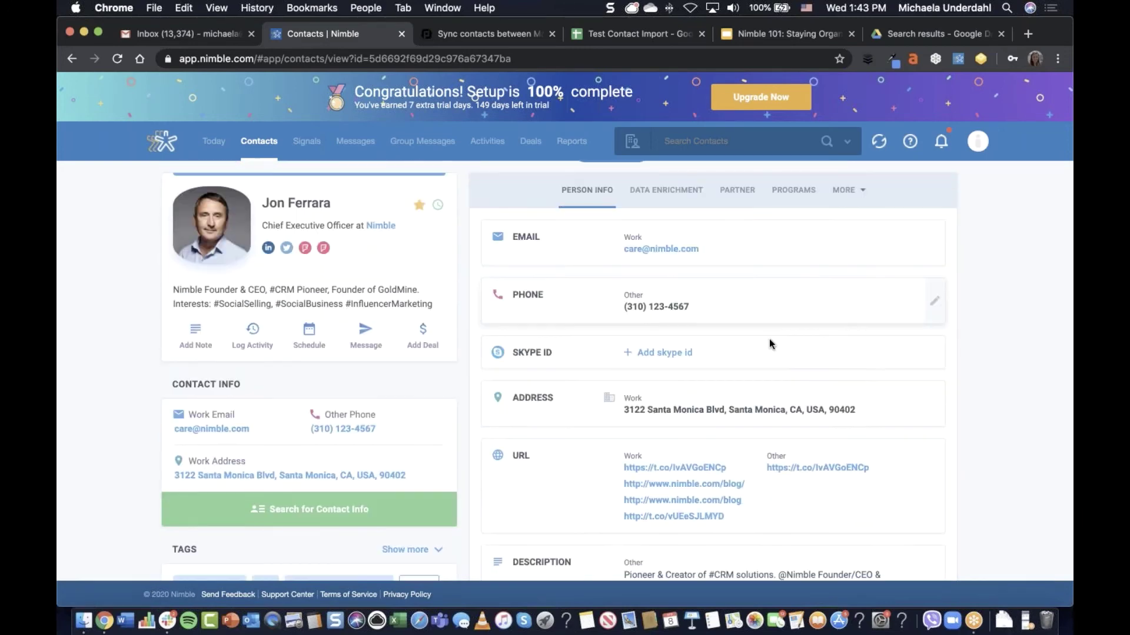
pyautogui.scroll(-4, 769, 340)
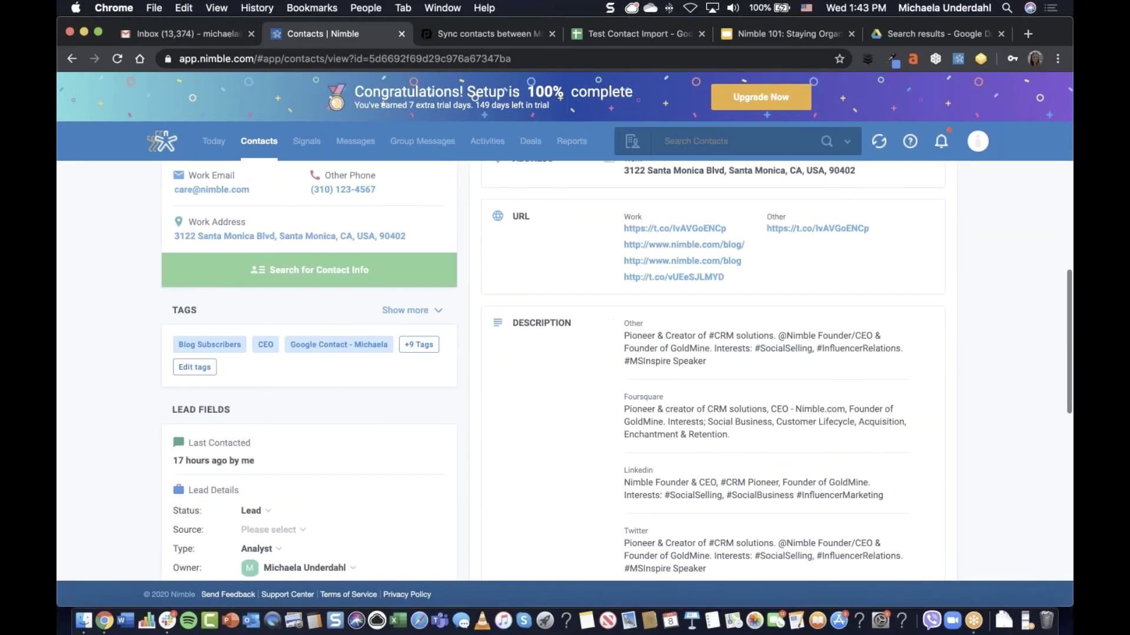
pyautogui.scroll(-5, 768, 340)
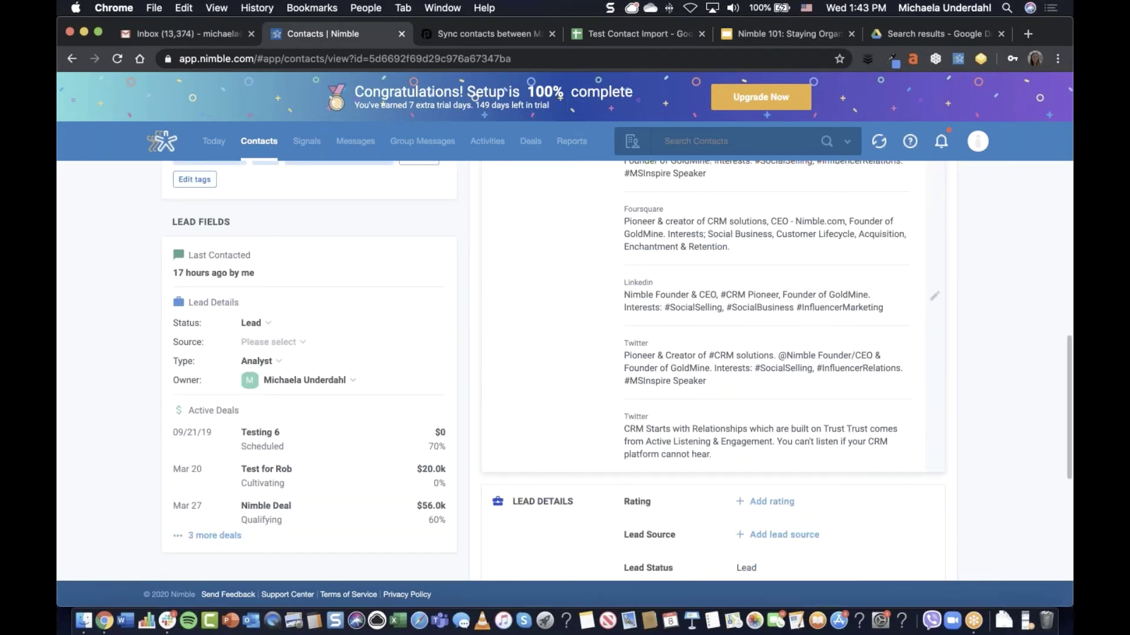
pyautogui.scroll(10, 565, 371)
pyautogui.scroll(3, 638, 261)
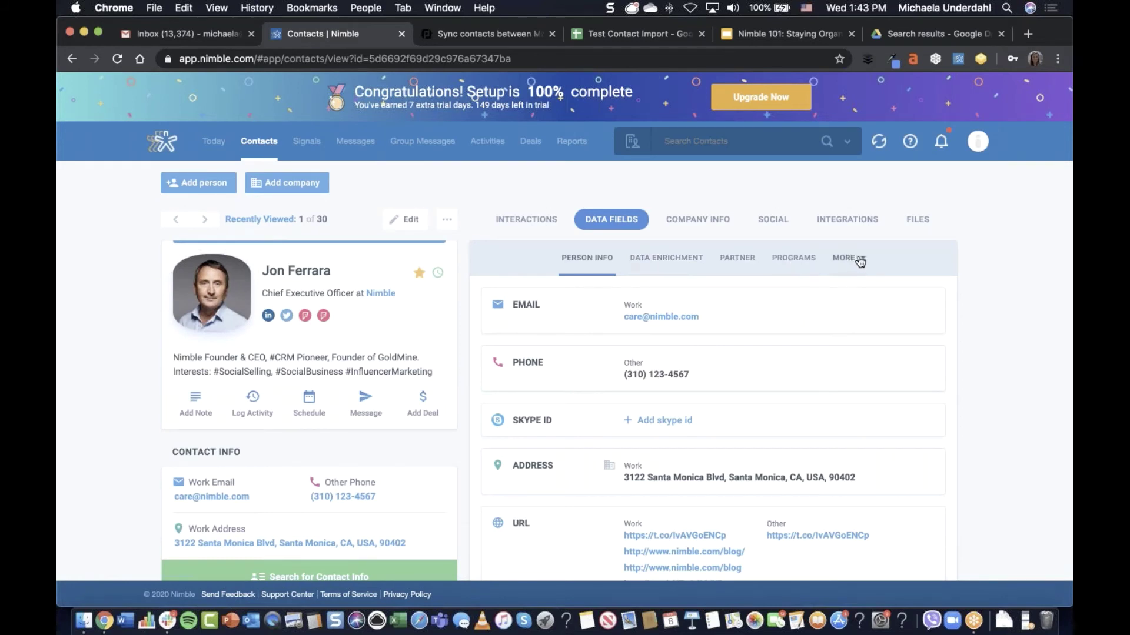
# Review the contact's Programs data fields, covering the Influencer Program and Press sections
pyautogui.click(793, 258)
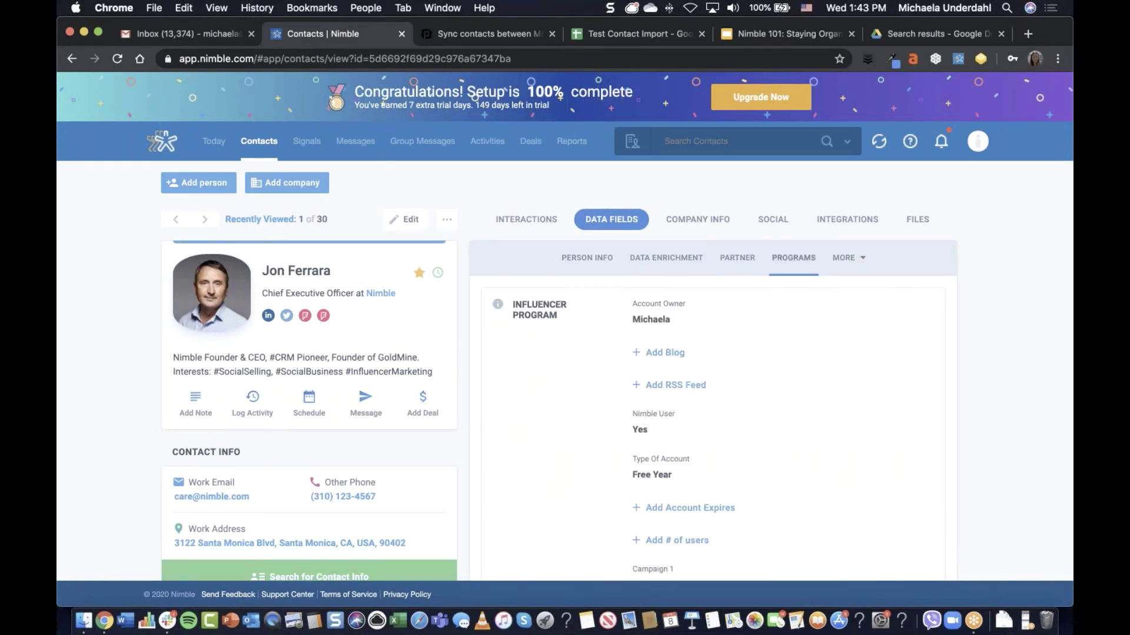
pyautogui.scroll(-1, 744, 353)
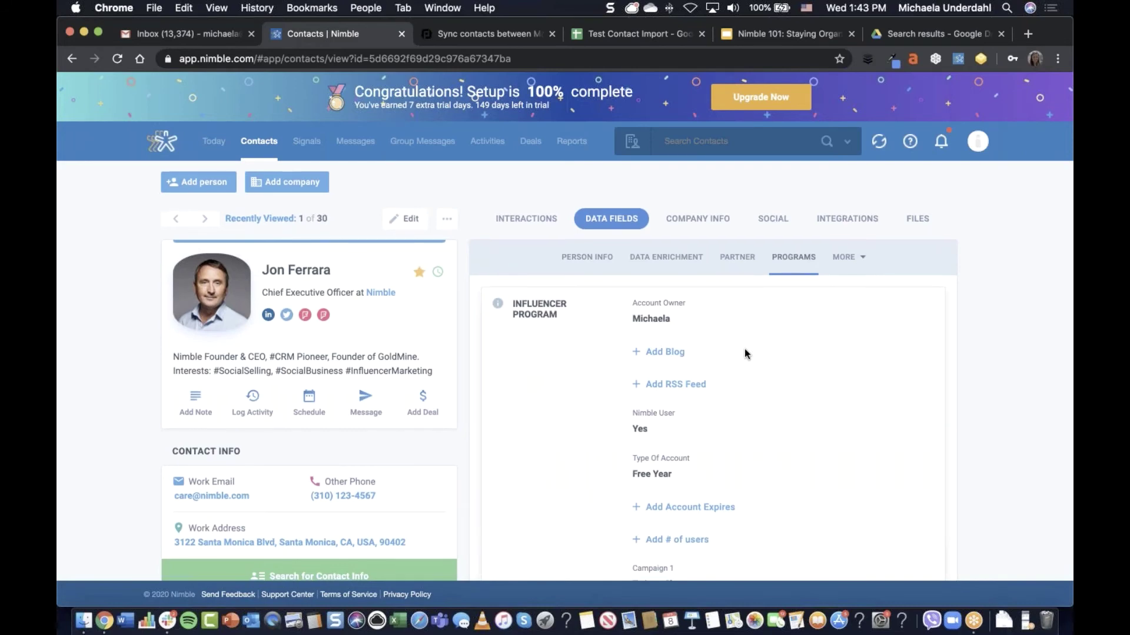
pyautogui.scroll(-10, 744, 352)
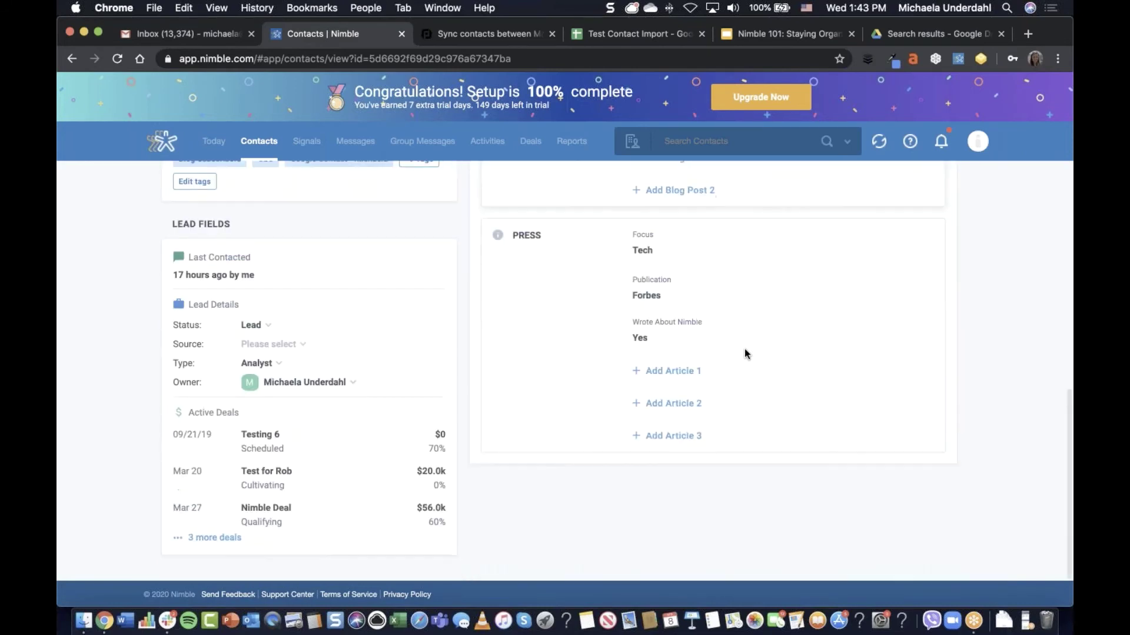
pyautogui.scroll(10, 744, 353)
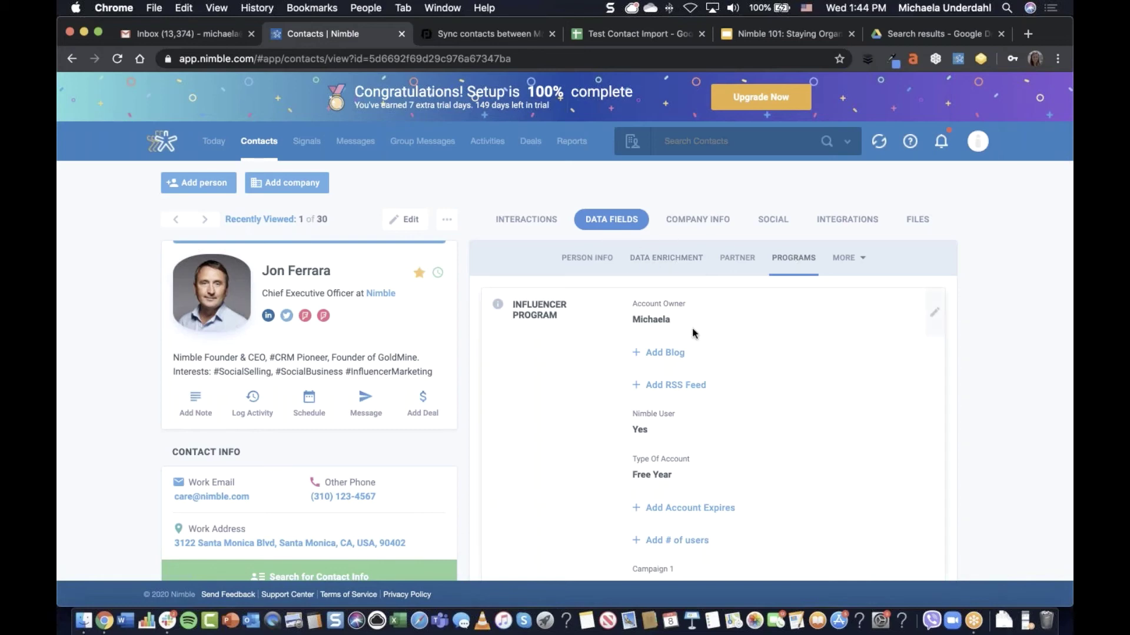
pyautogui.scroll(-5, 692, 333)
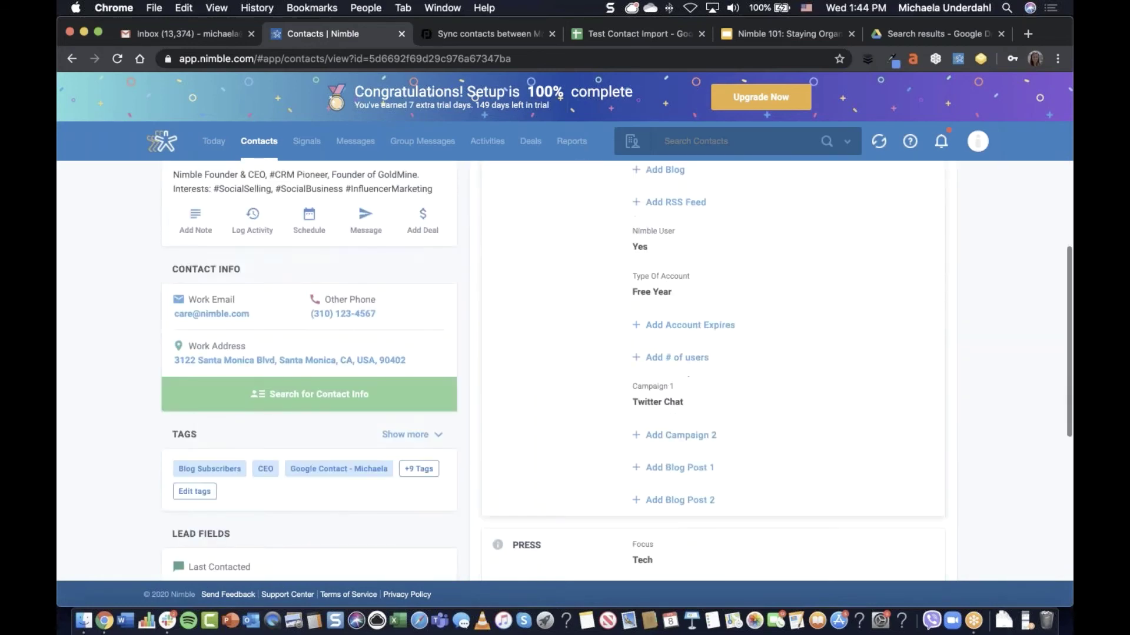
pyautogui.scroll(5, 858, 266)
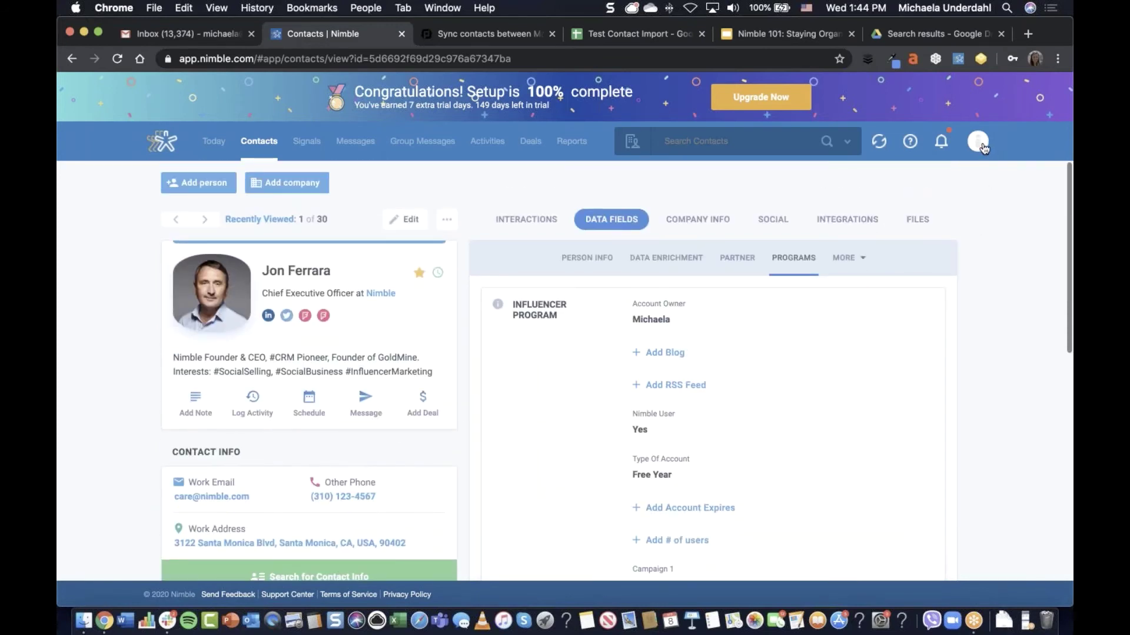
# Open the account's Data Fields settings for managing custom contact fields
pyautogui.click(979, 144)
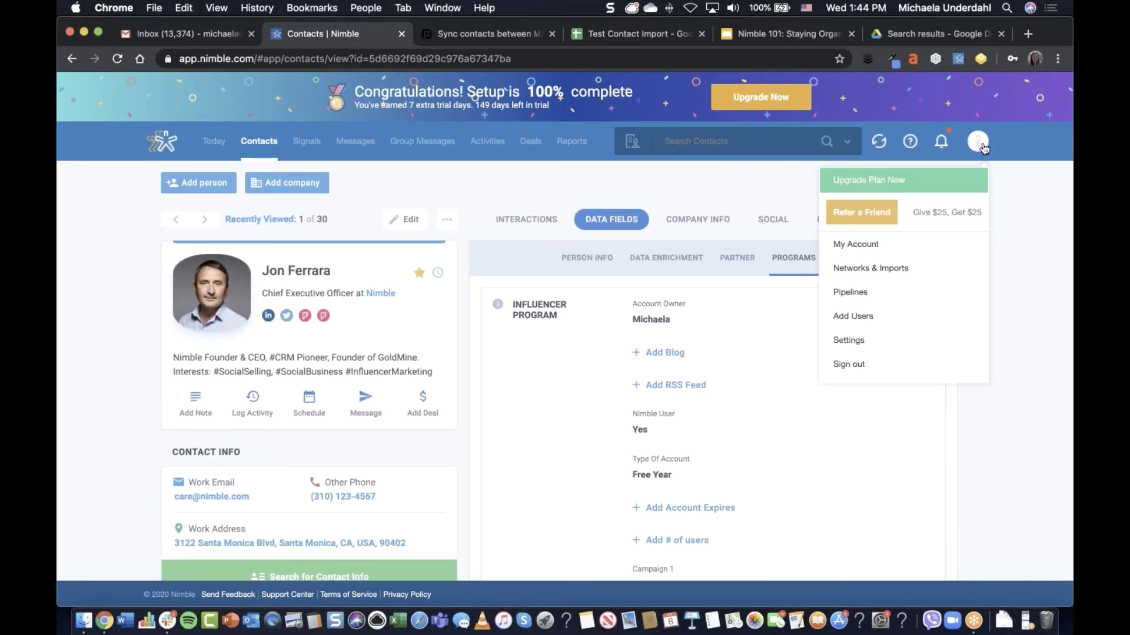
pyautogui.click(979, 143)
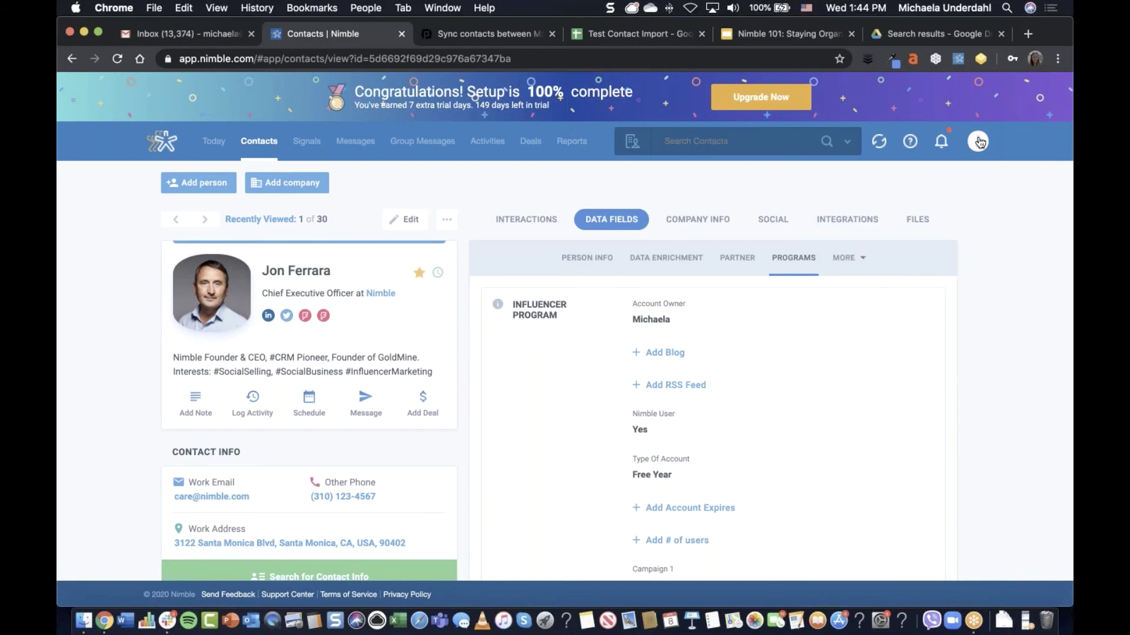
pyautogui.click(979, 143)
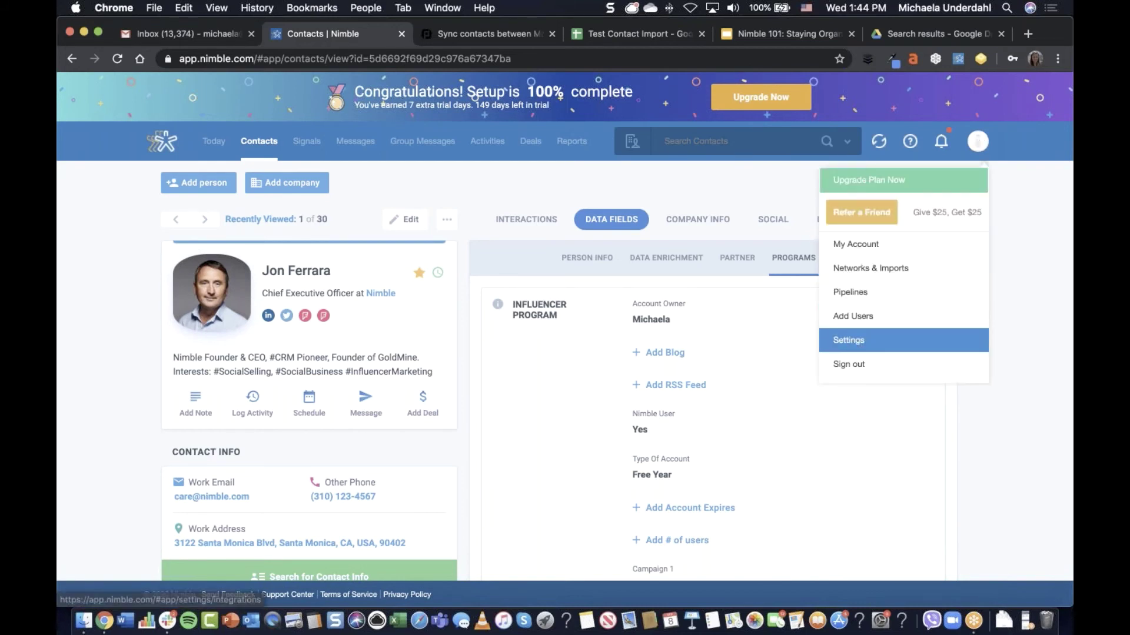
pyautogui.click(853, 343)
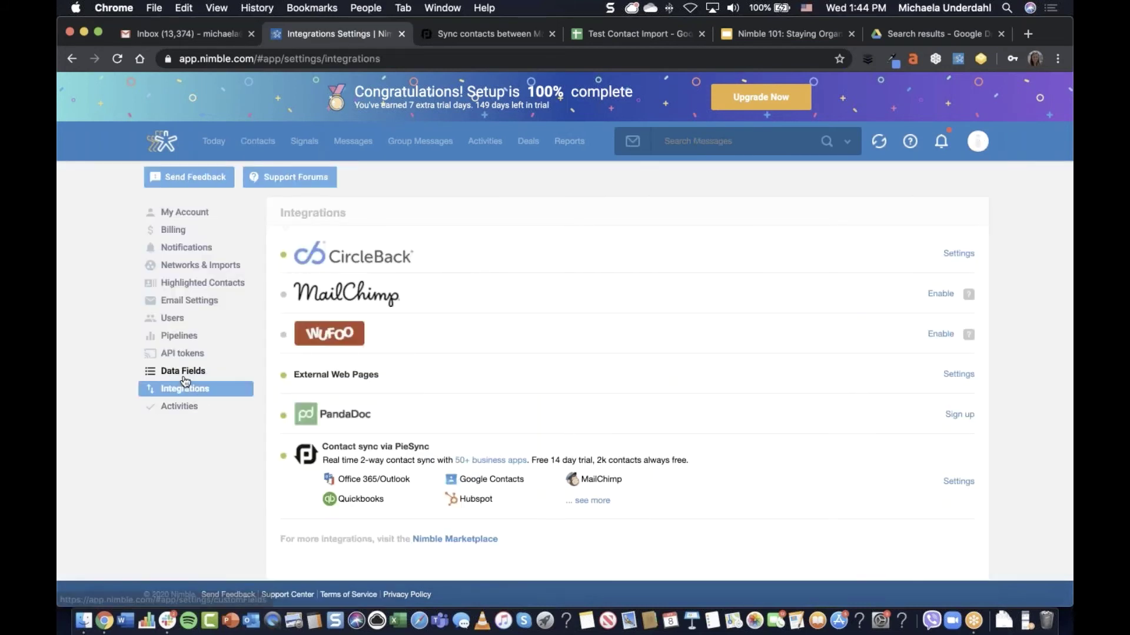
pyautogui.click(183, 376)
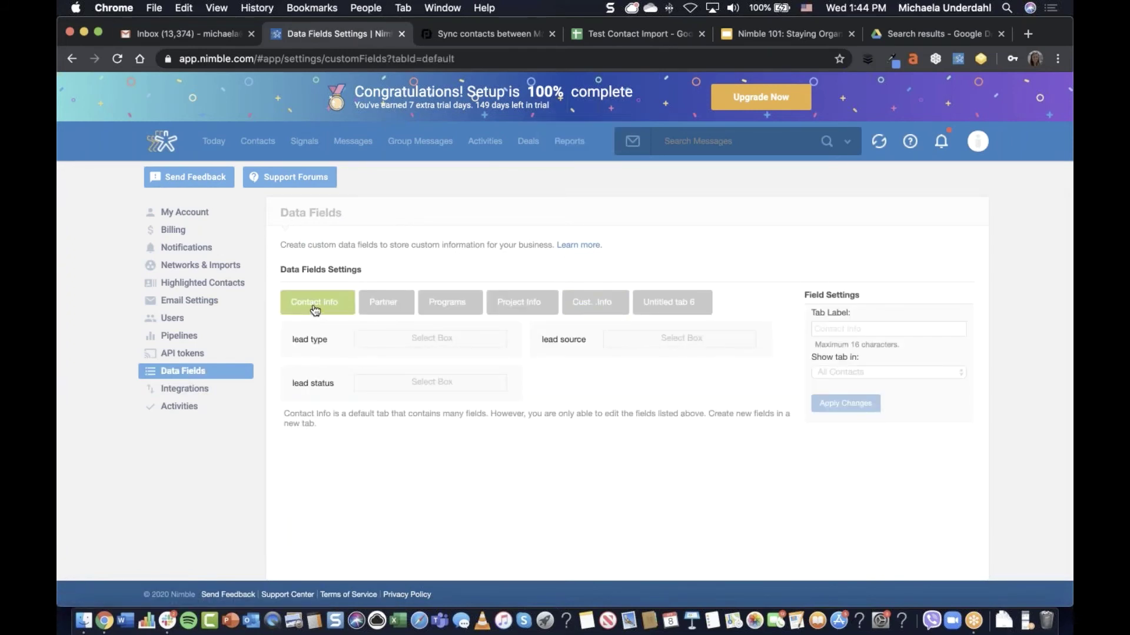
# Open the lead type field's settings under Contact Info and review its select box values and field width
pyautogui.click(316, 349)
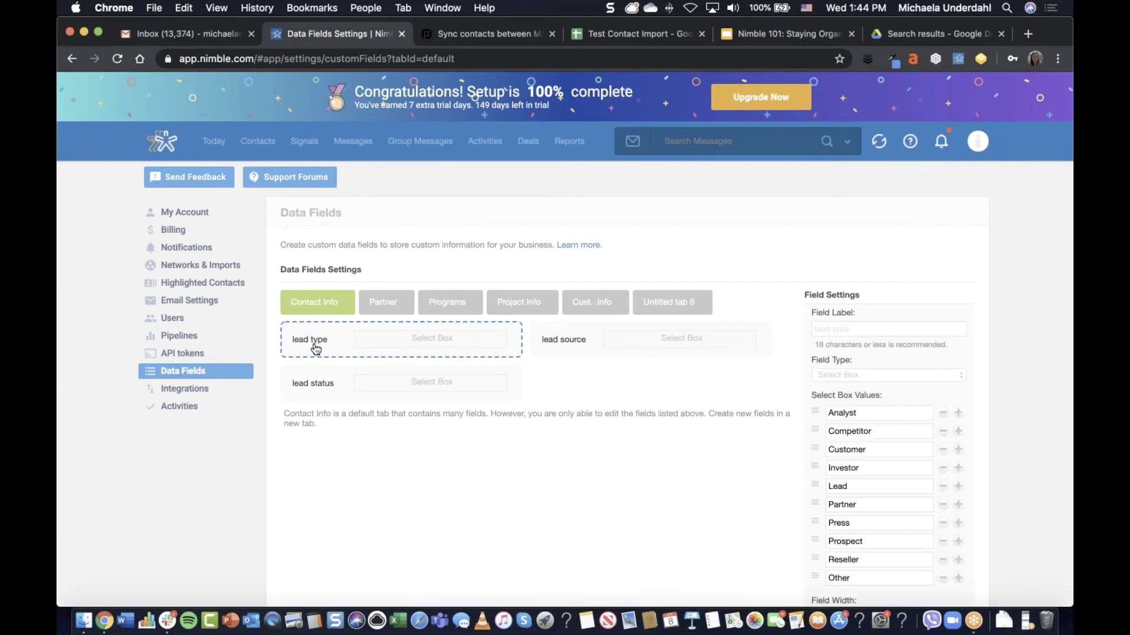
pyautogui.click(318, 305)
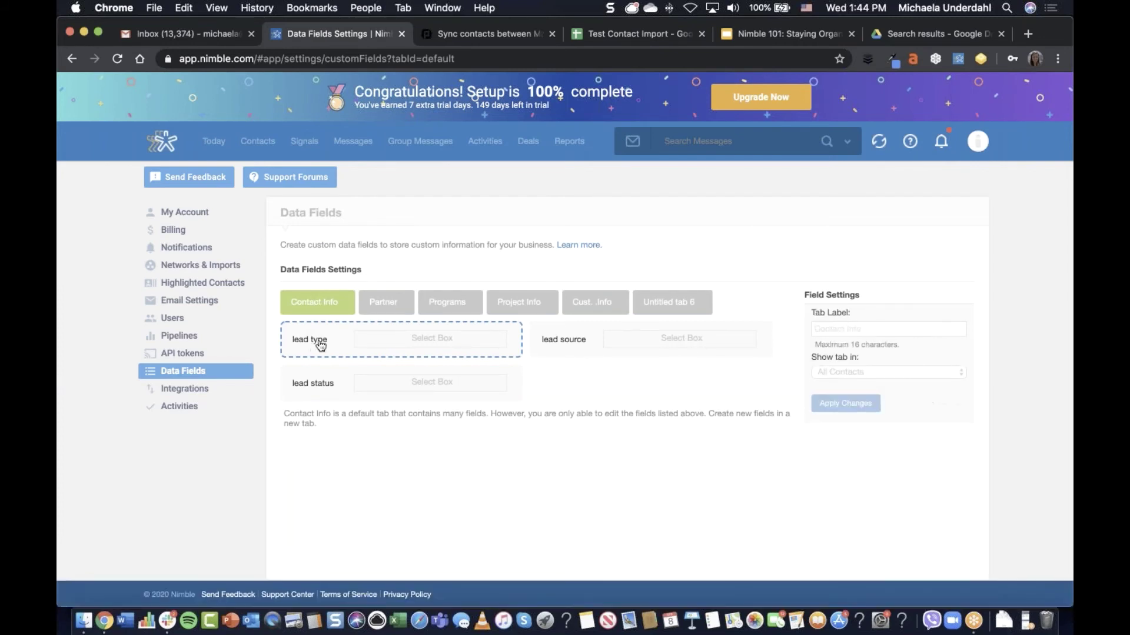
pyautogui.click(319, 344)
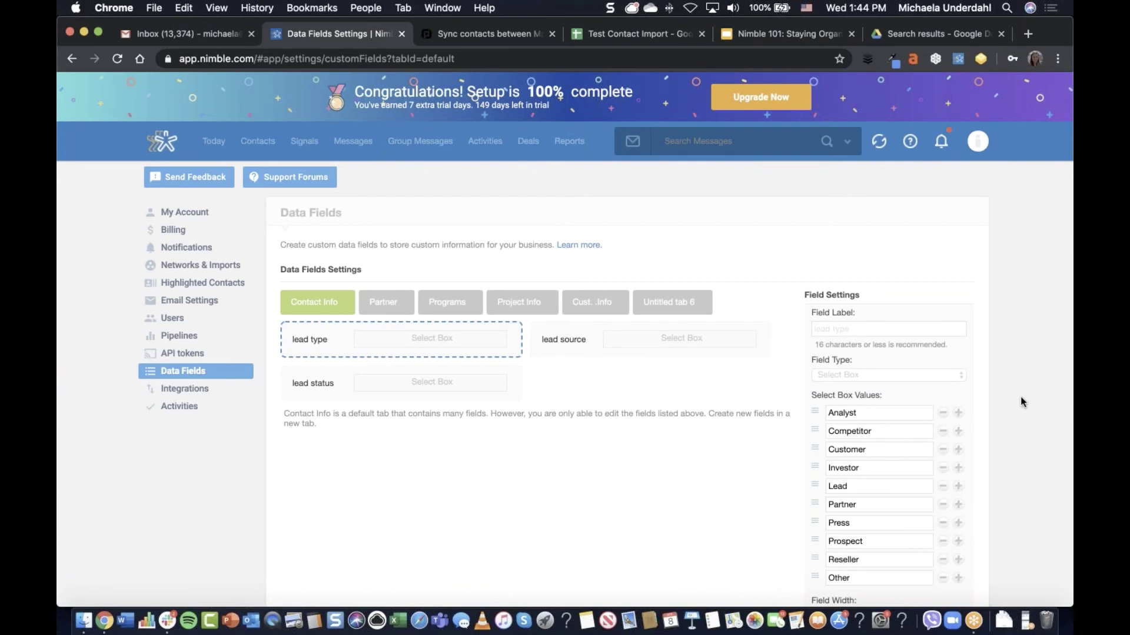
pyautogui.scroll(-3, 1021, 398)
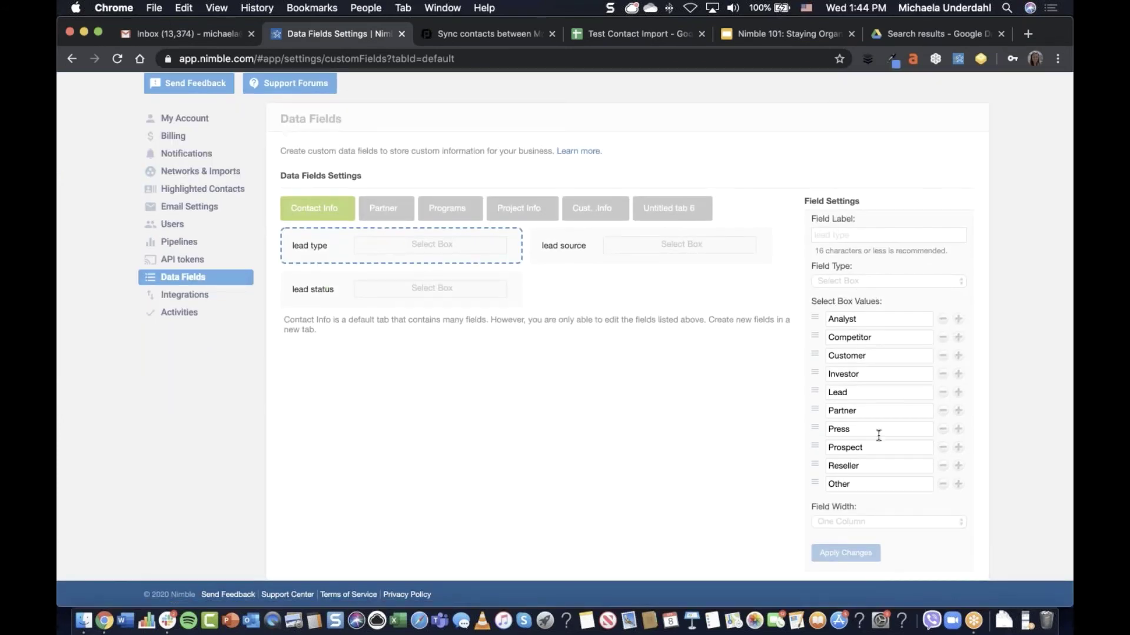
# Add a blank select box value to the lead type field, try moving it up the list, and remove it
pyautogui.click(959, 320)
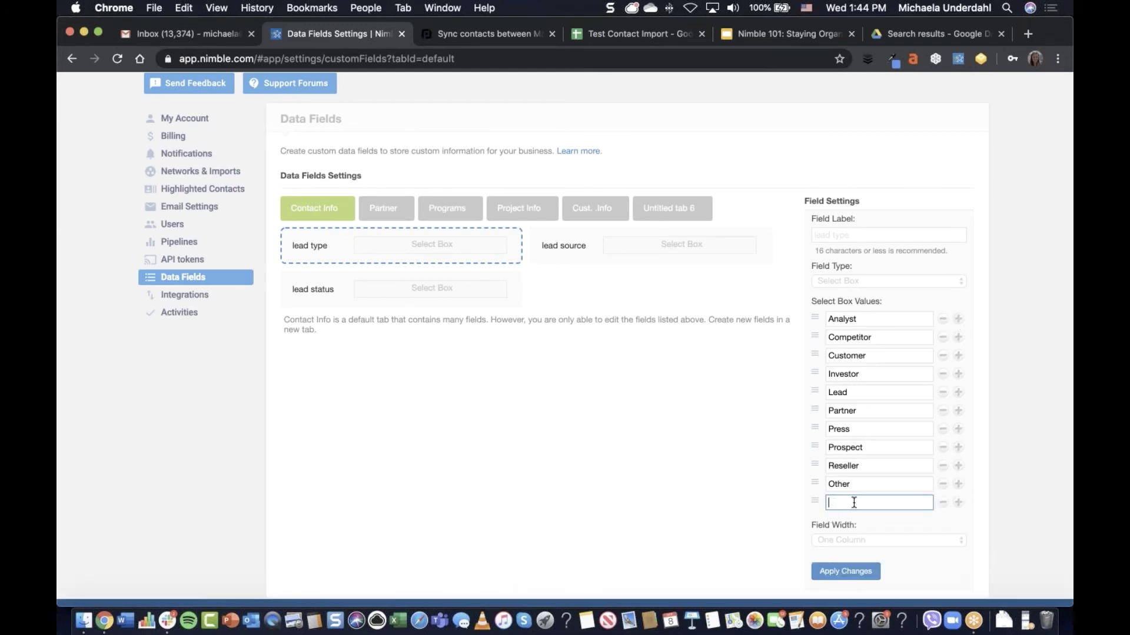
pyautogui.moveTo(815, 503); pyautogui.dragTo(815, 342)
pyautogui.click(944, 340)
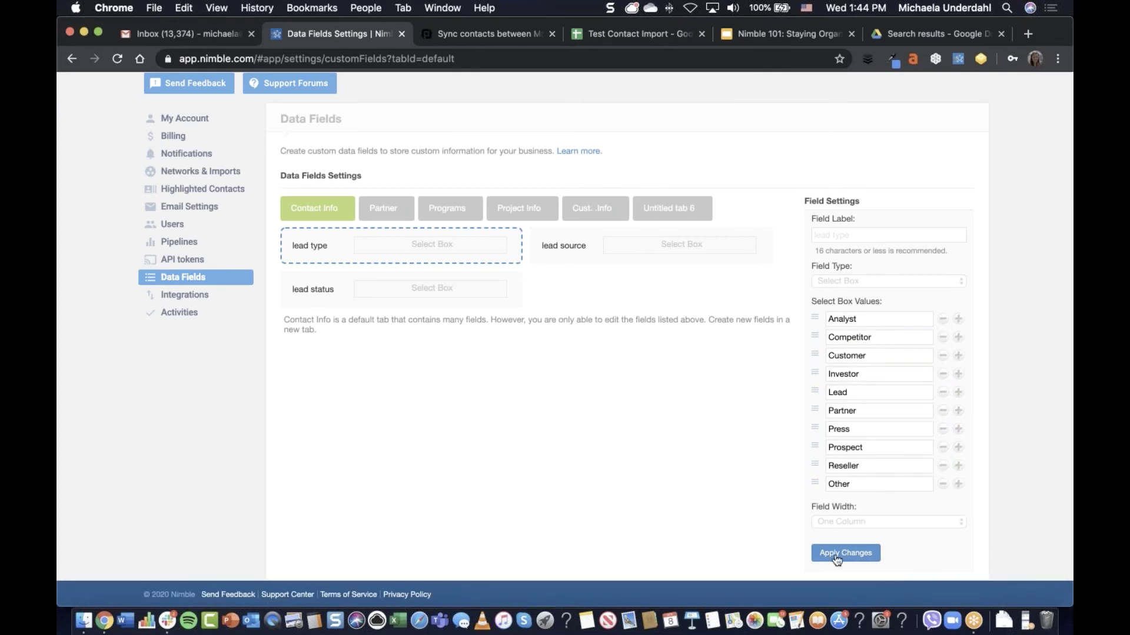
# Delete the existing untitled tab from the data fields and create a new tab with one new field in it
pyautogui.click(705, 207)
pyautogui.click(625, 366)
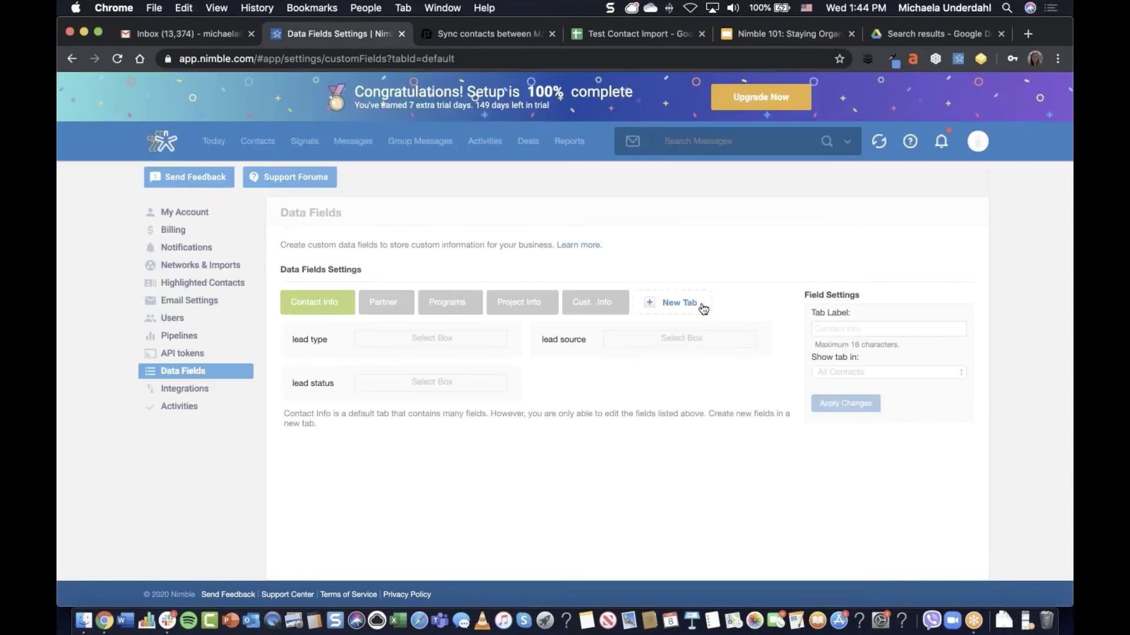
pyautogui.click(687, 302)
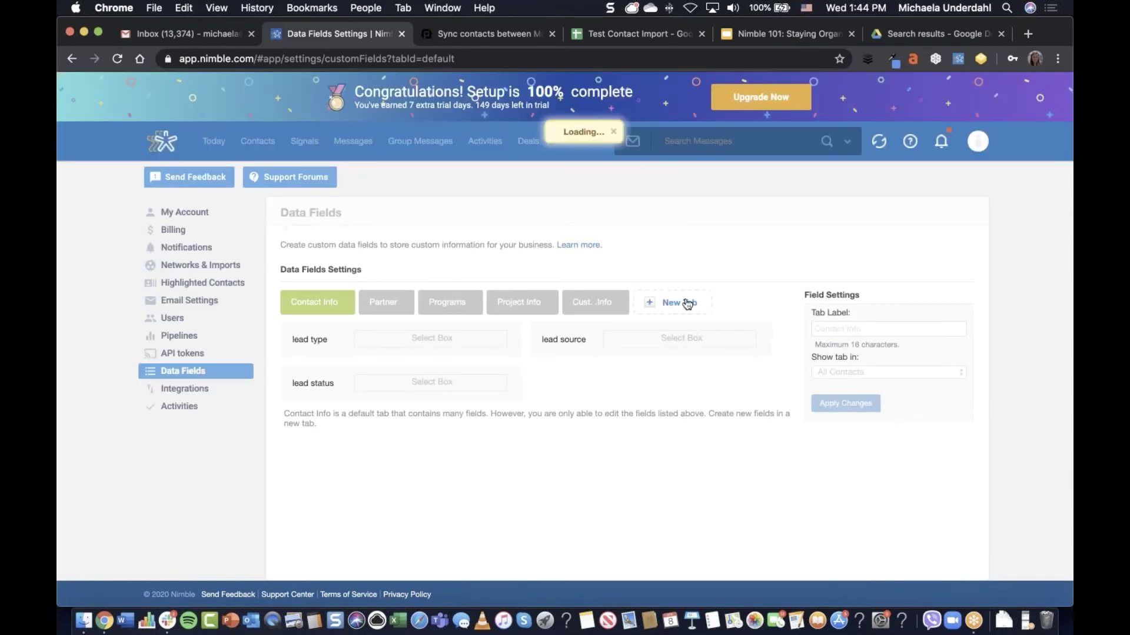
pyautogui.click(321, 340)
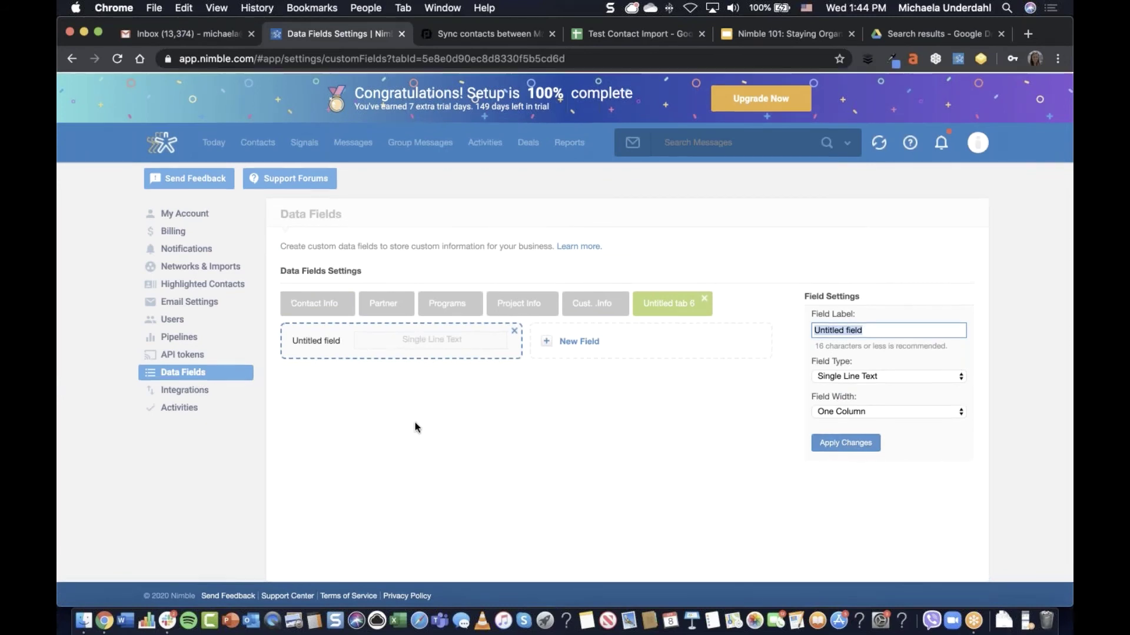
# Review the field types available for the new field and keep it as Single Line Text
pyautogui.click(888, 382)
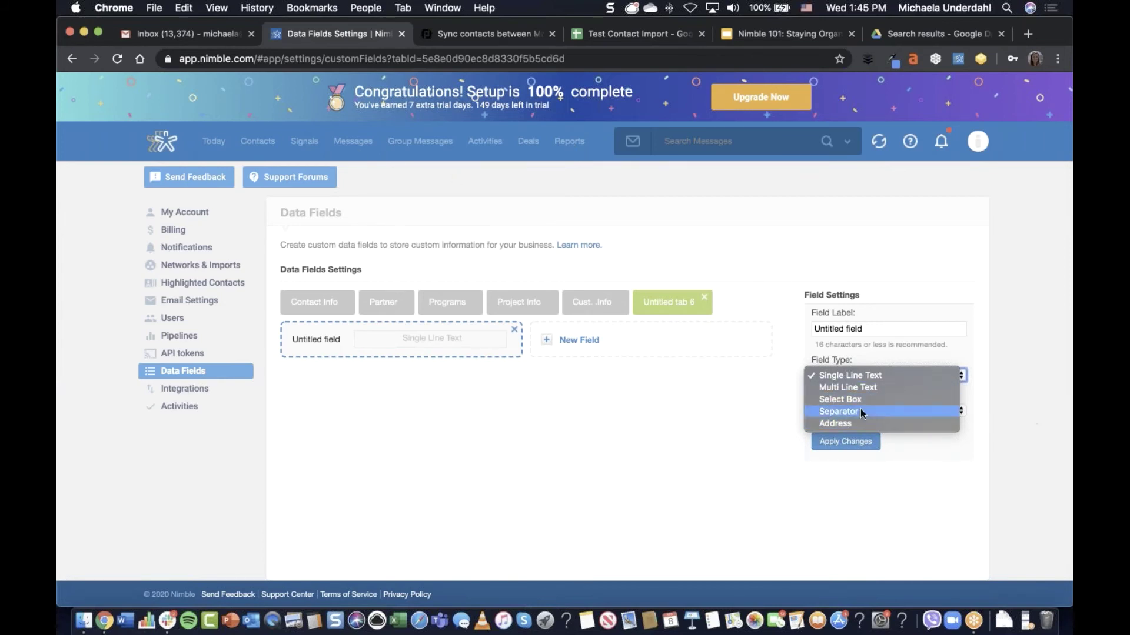
pyautogui.click(682, 451)
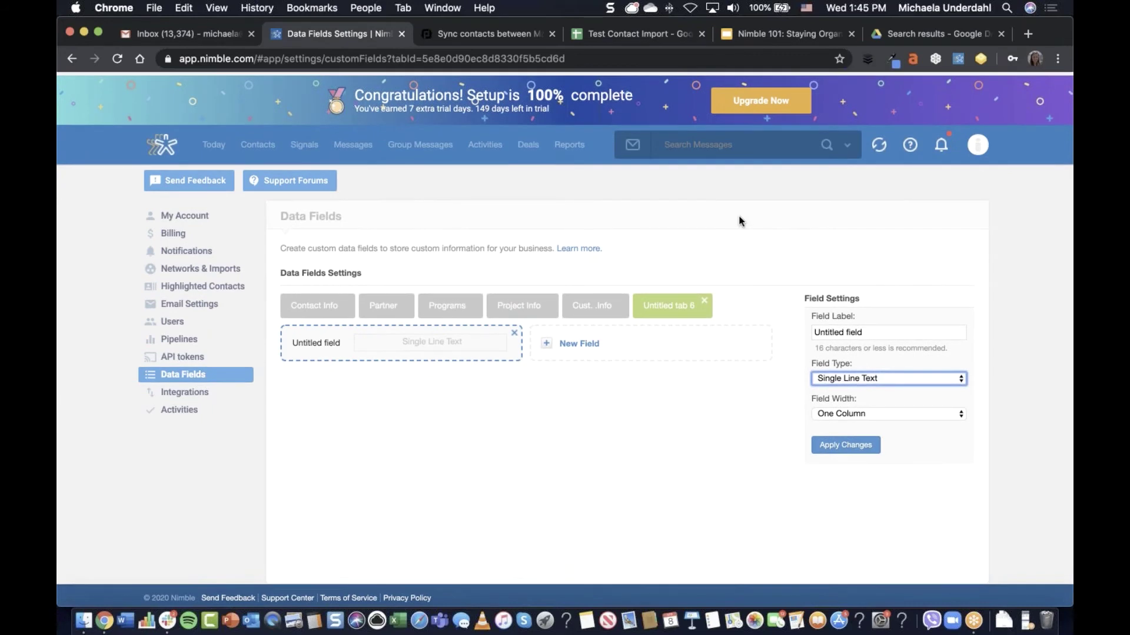
pyautogui.click(615, 186)
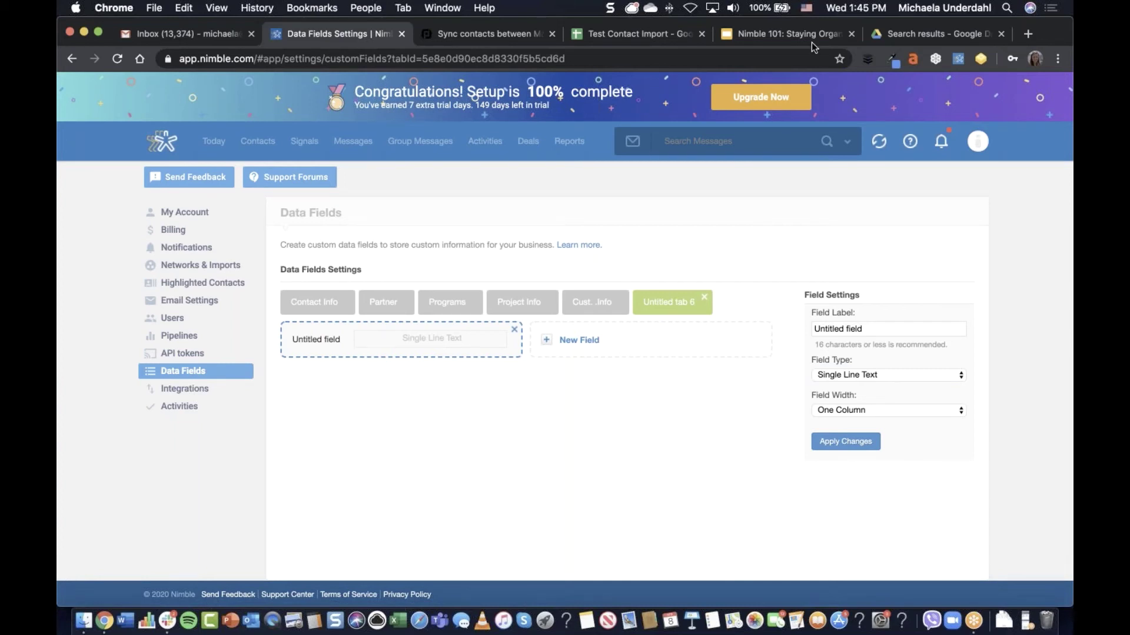
# Move the Nimble 101: Staying Organized slides beside the Nimble page and present them from the Special Offer for New Users slide
pyautogui.moveTo(811, 42); pyautogui.dragTo(495, 47)
pyautogui.click(180, 403)
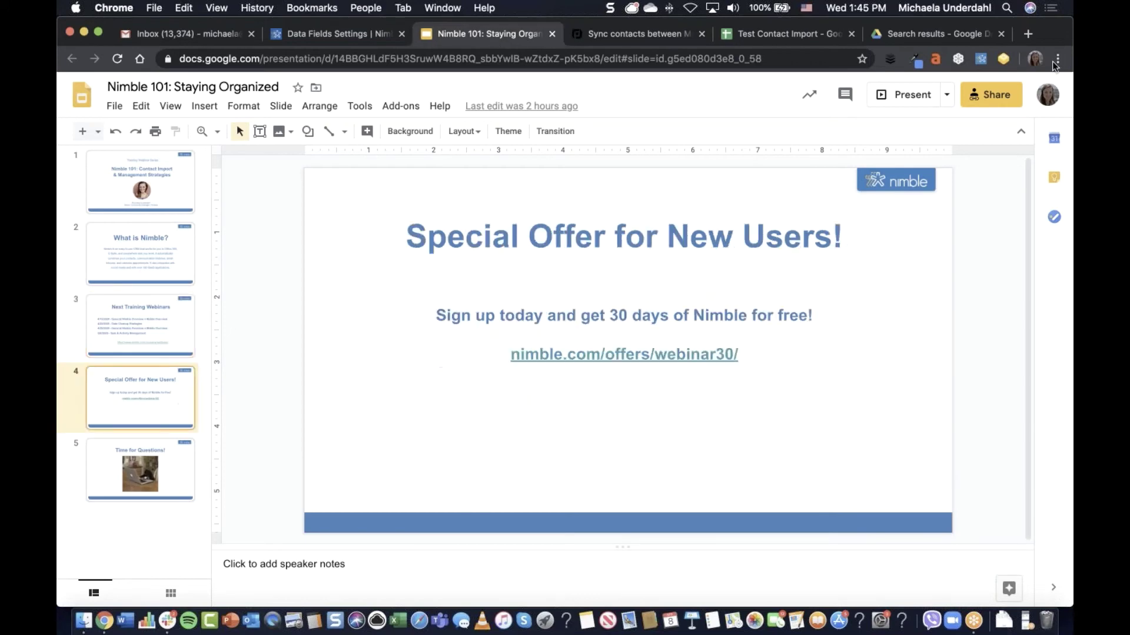
pyautogui.click(911, 95)
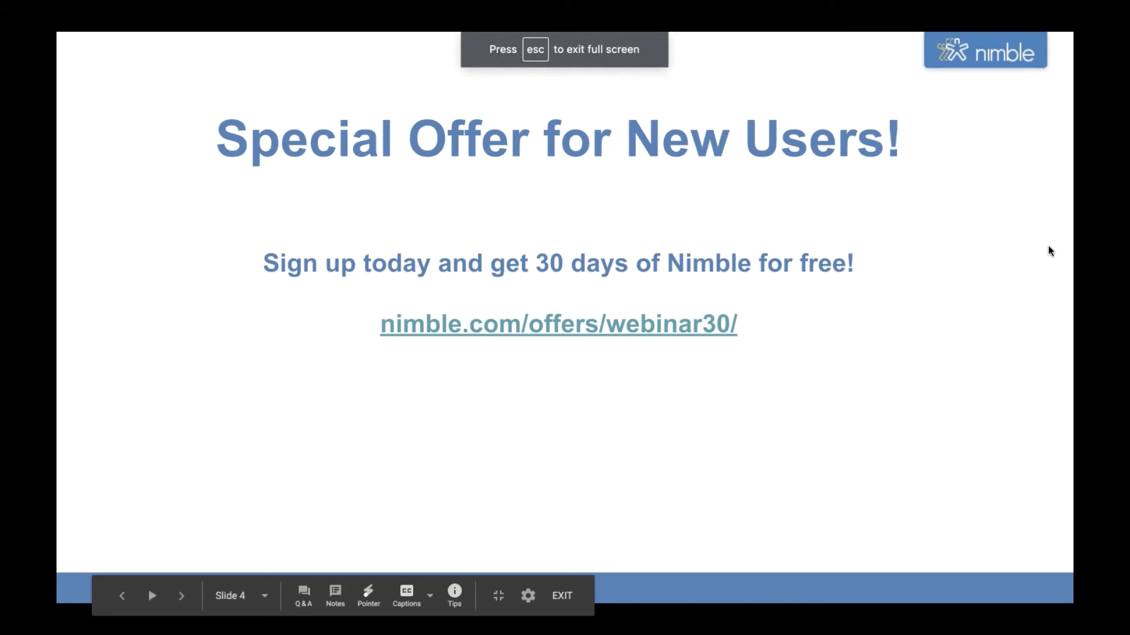
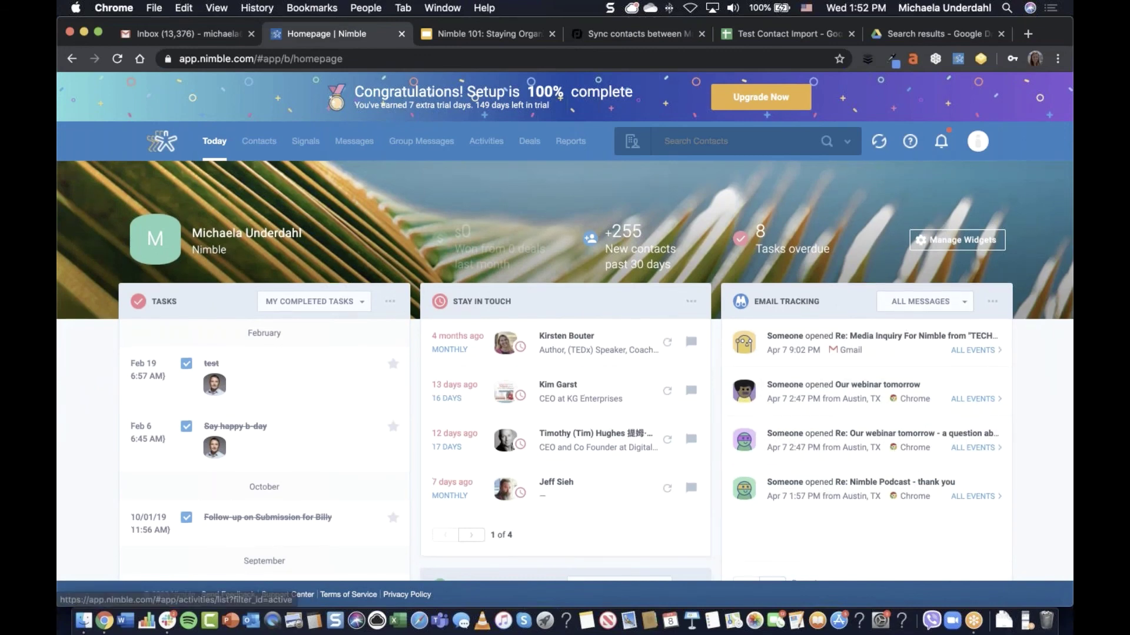
# Open the Nimble chief executive's contact record and review the past messages in its interactions
pyautogui.scroll(2, 461, 253)
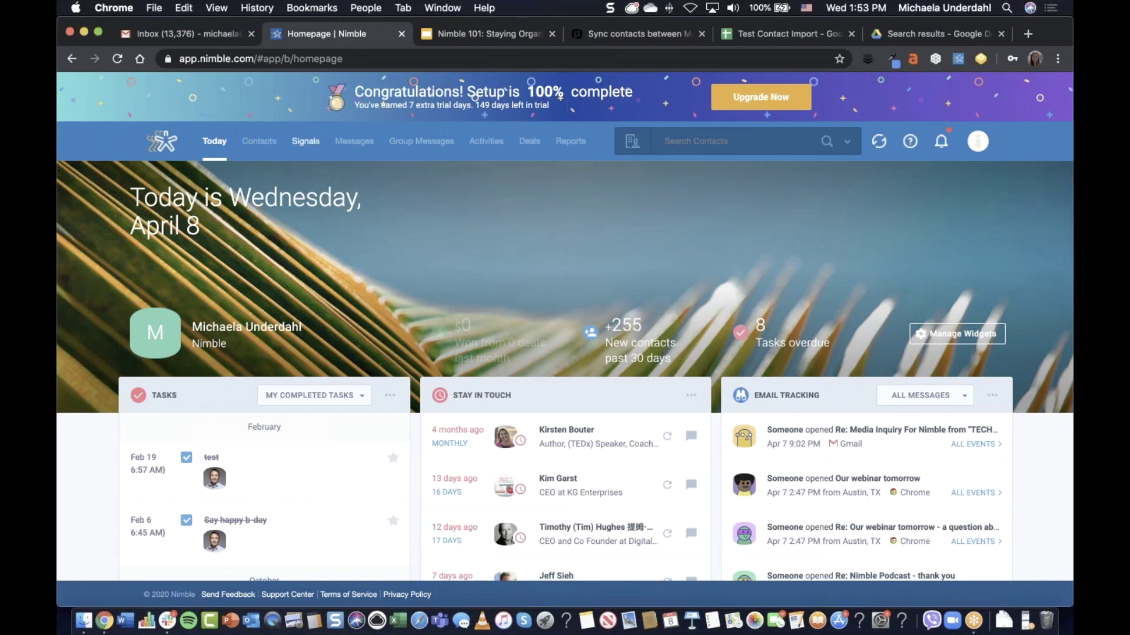
pyautogui.click(263, 142)
pyautogui.click(544, 223)
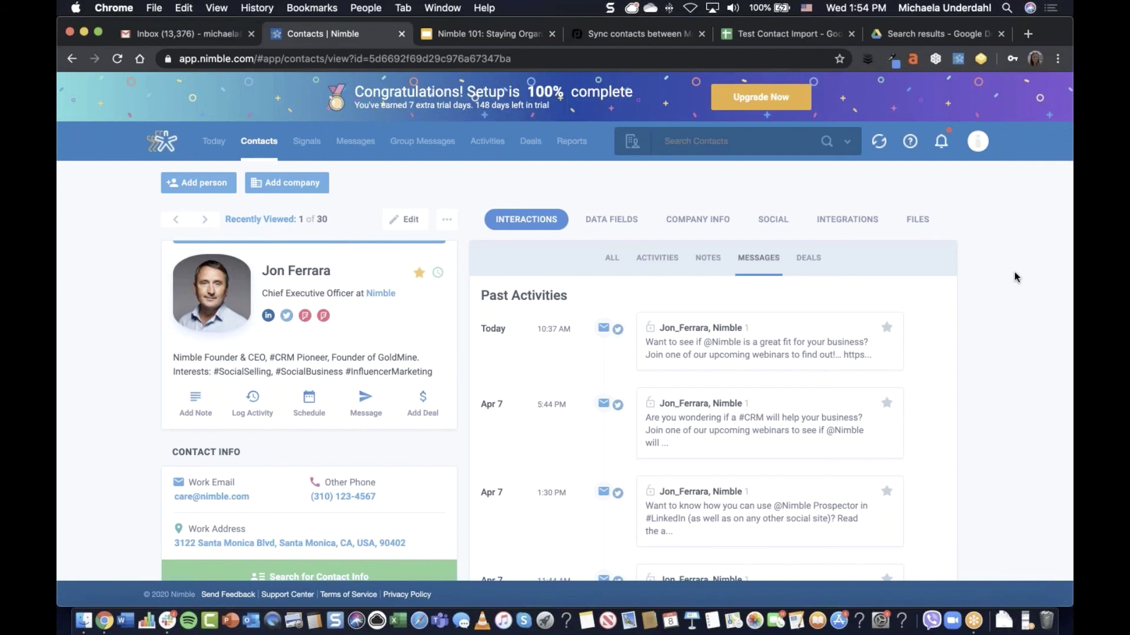
# Return to the Today page and review its Tasks, Stay in Touch, Email Tracking and Deals widgets
pyautogui.click(216, 142)
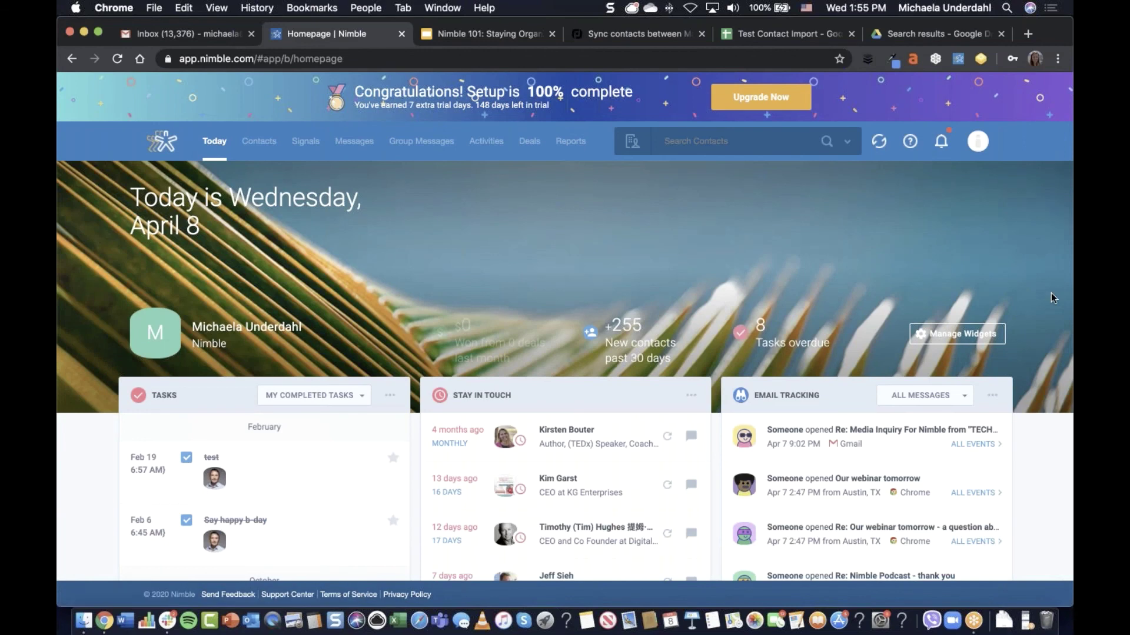
pyautogui.scroll(-3, 1051, 293)
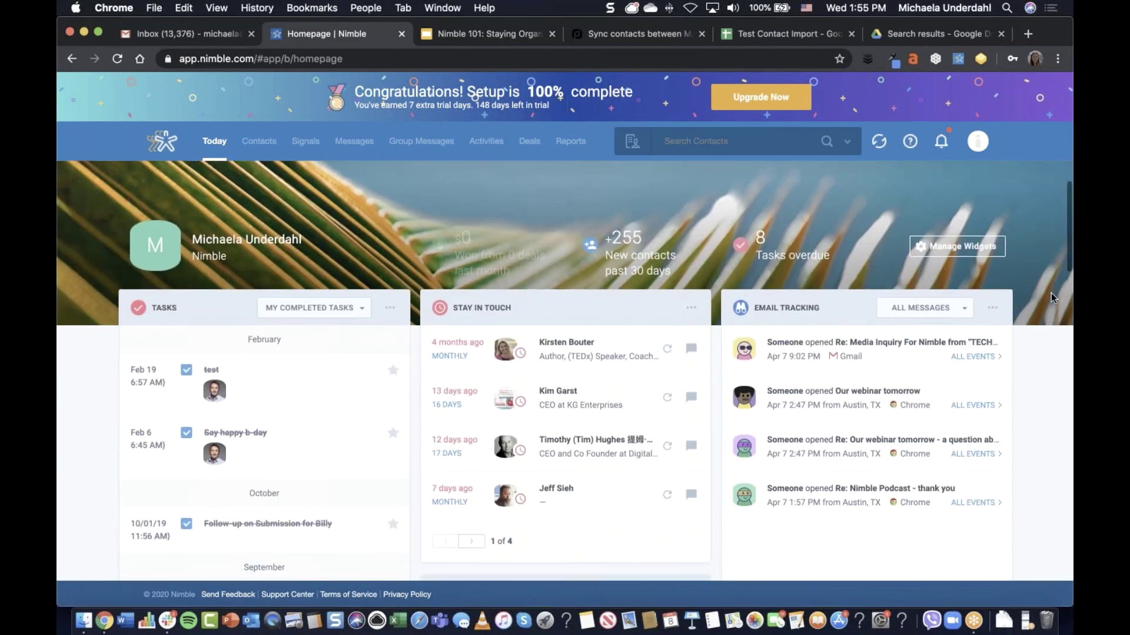
pyautogui.scroll(-1, 1051, 293)
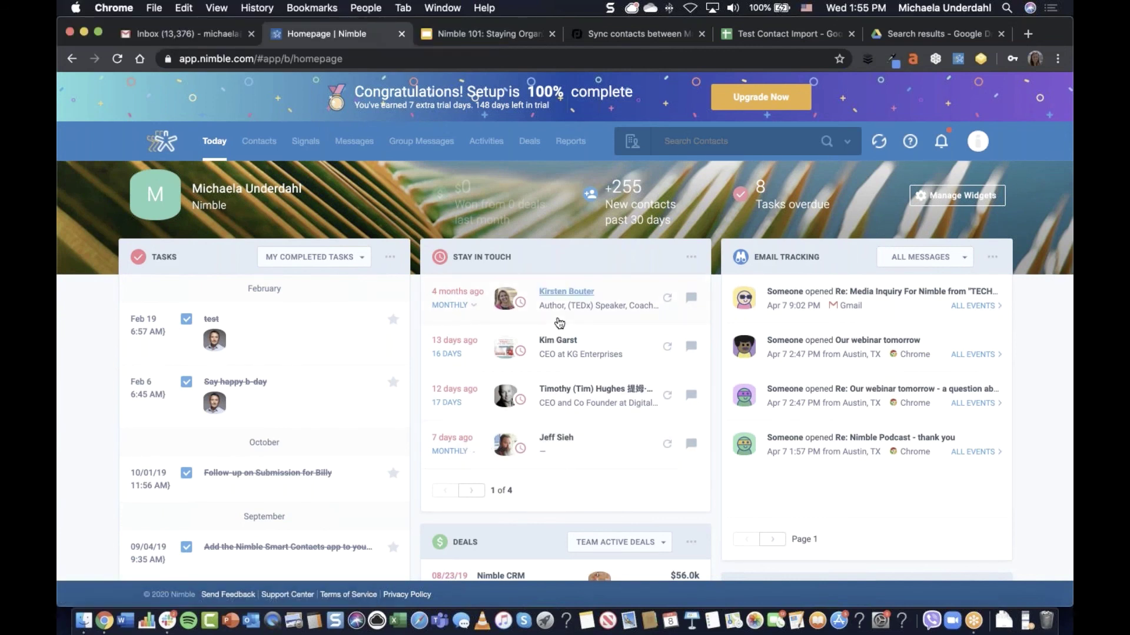
pyautogui.scroll(-1, 559, 323)
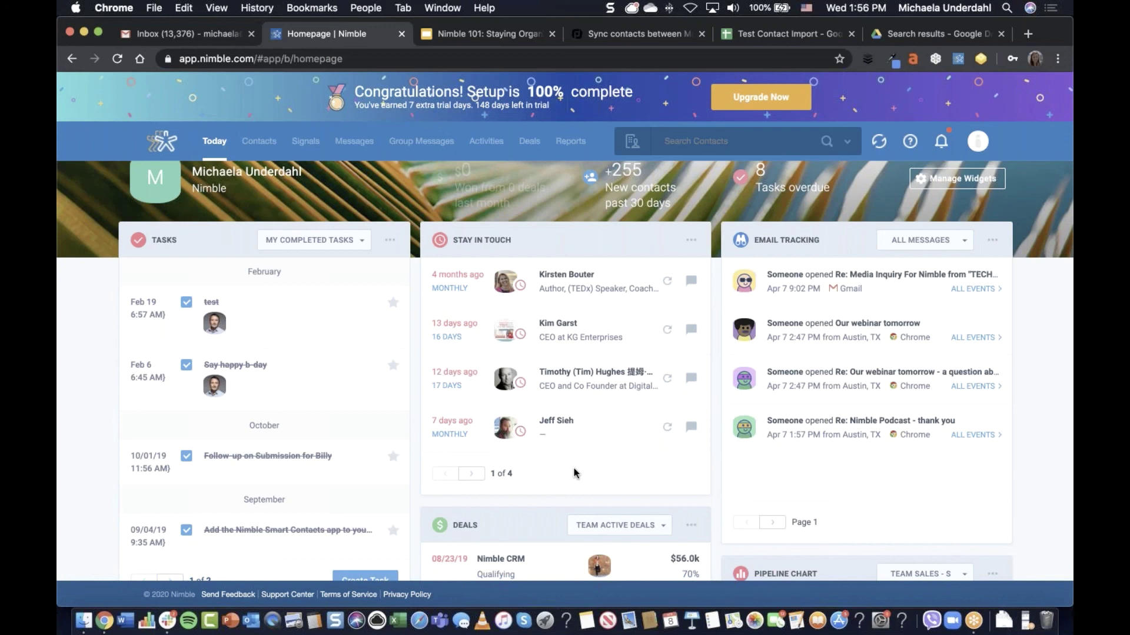
pyautogui.scroll(-2, 1047, 350)
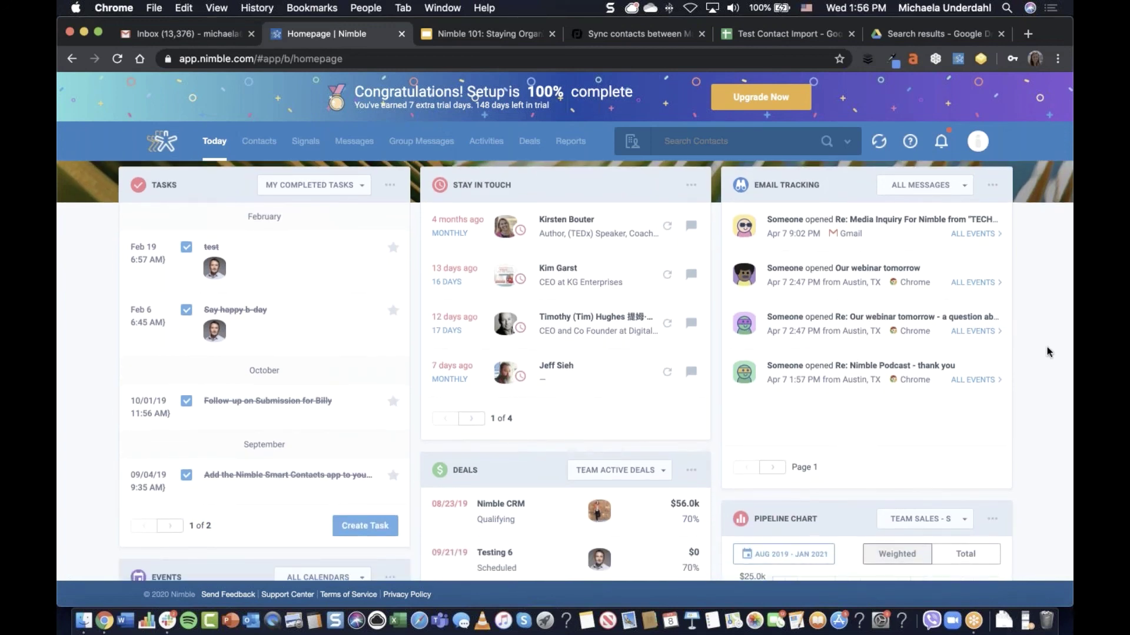
pyautogui.click(974, 625)
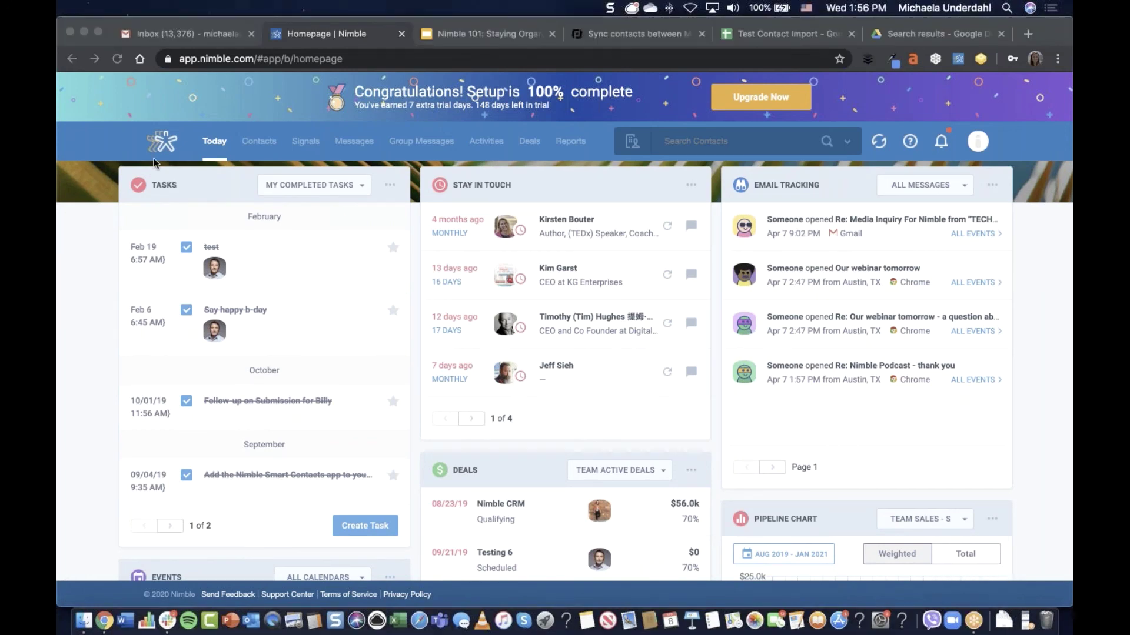